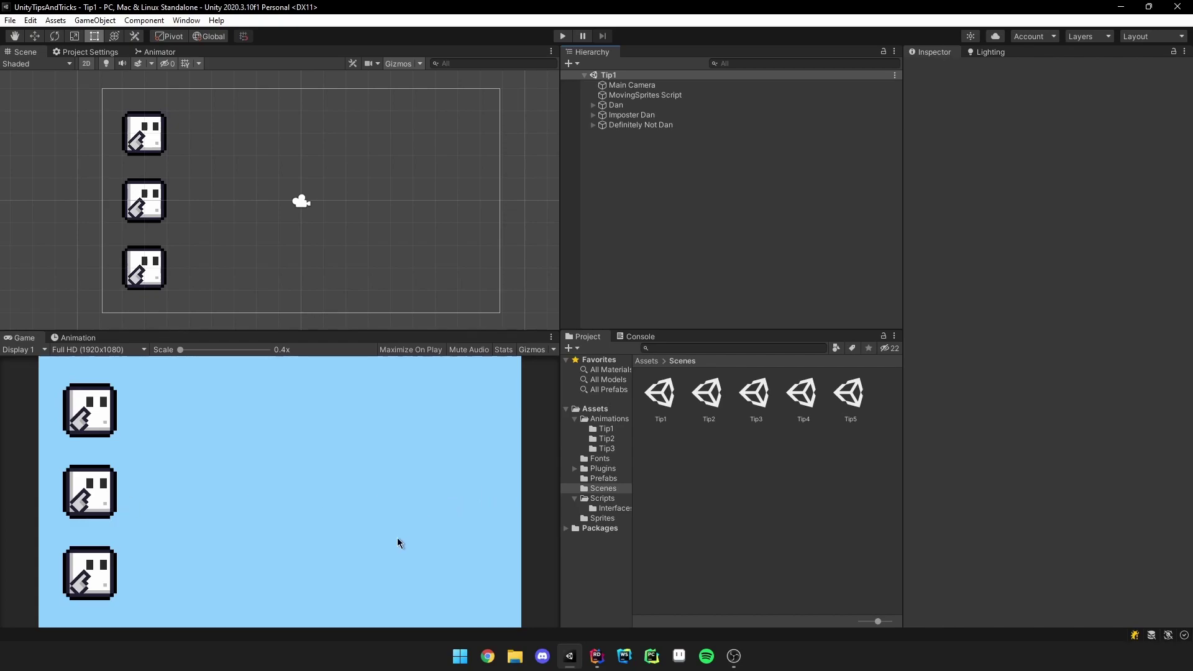
# Select MovingSprites Script to show its three Dan sprite references, target X 7 and duration 2.
pyautogui.click(653, 95)
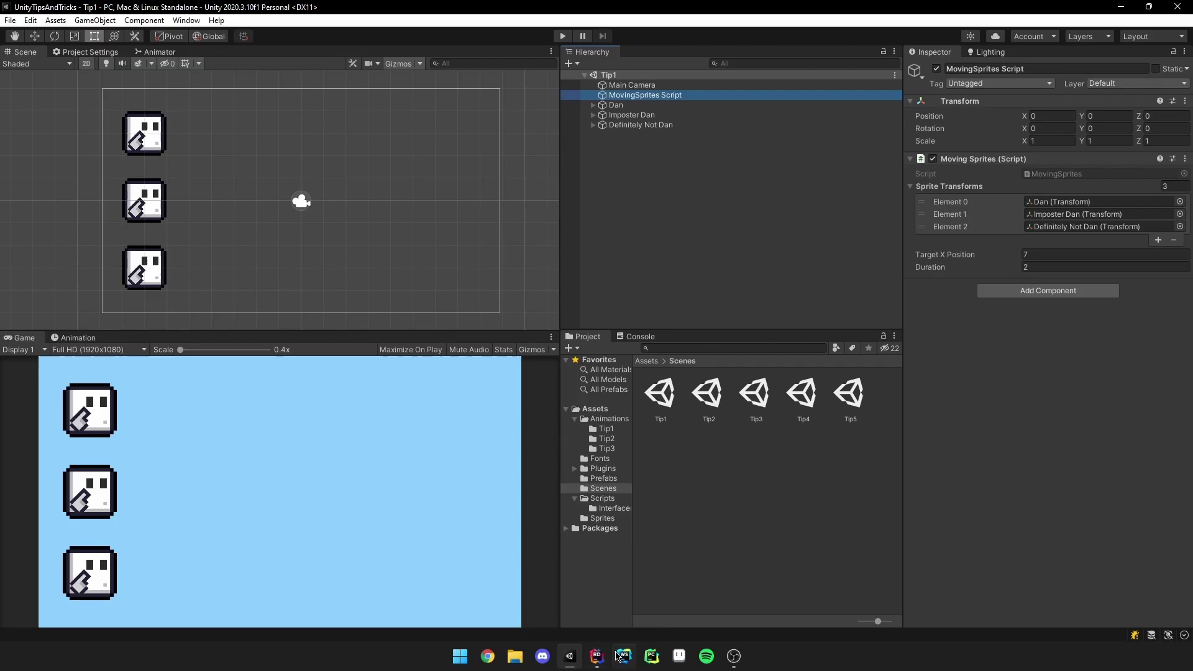
# Show MovingSprites.cs in Rider and highlight the first sprite's while-loop block in MoveAllSprites.
pyautogui.click(597, 656)
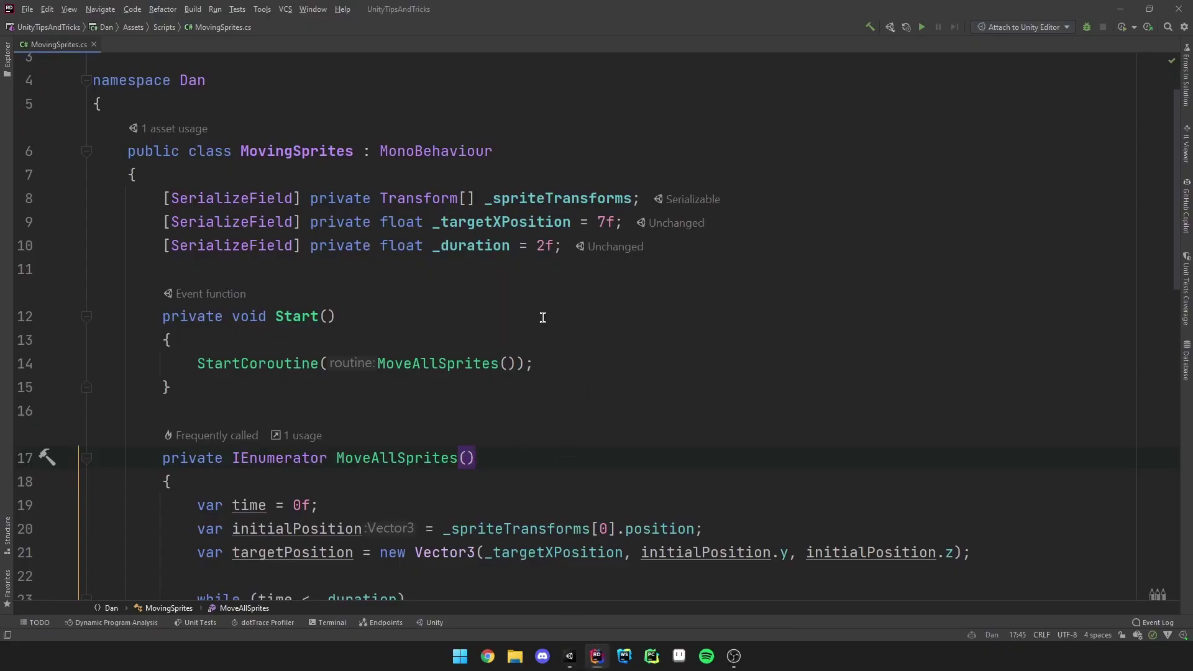
pyautogui.scroll(-1, 549, 302)
pyautogui.scroll(-2, 549, 302)
pyautogui.scroll(-2, 550, 302)
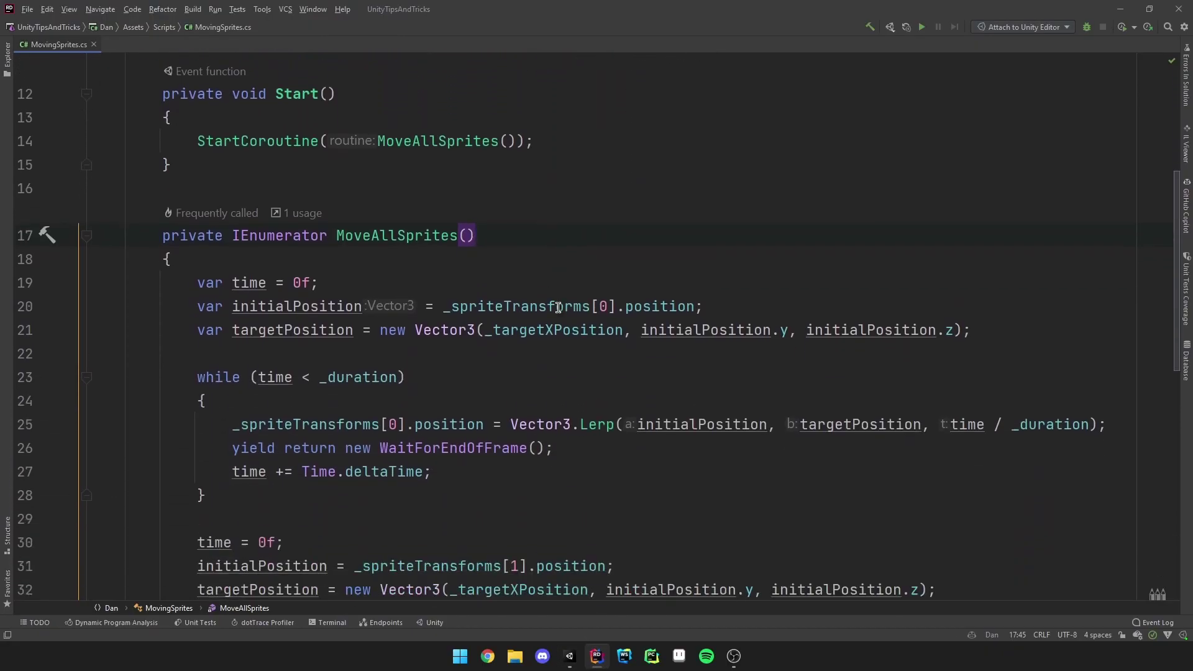
pyautogui.scroll(-1, 551, 302)
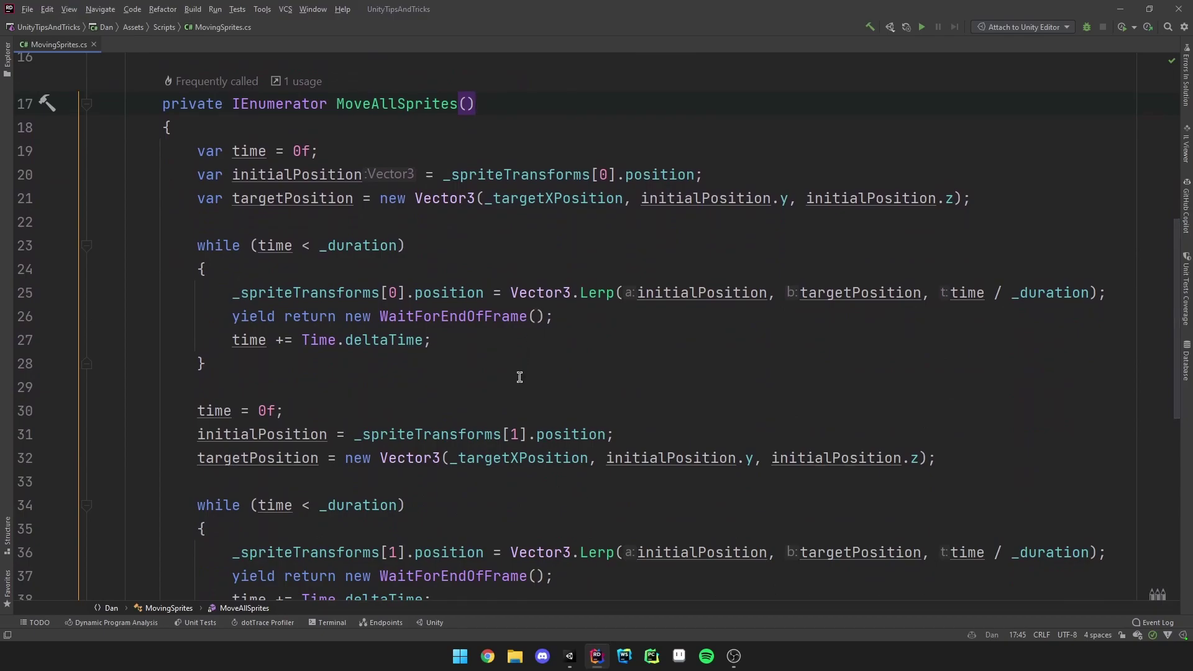
pyautogui.scroll(-2, 520, 373)
pyautogui.scroll(-2, 520, 355)
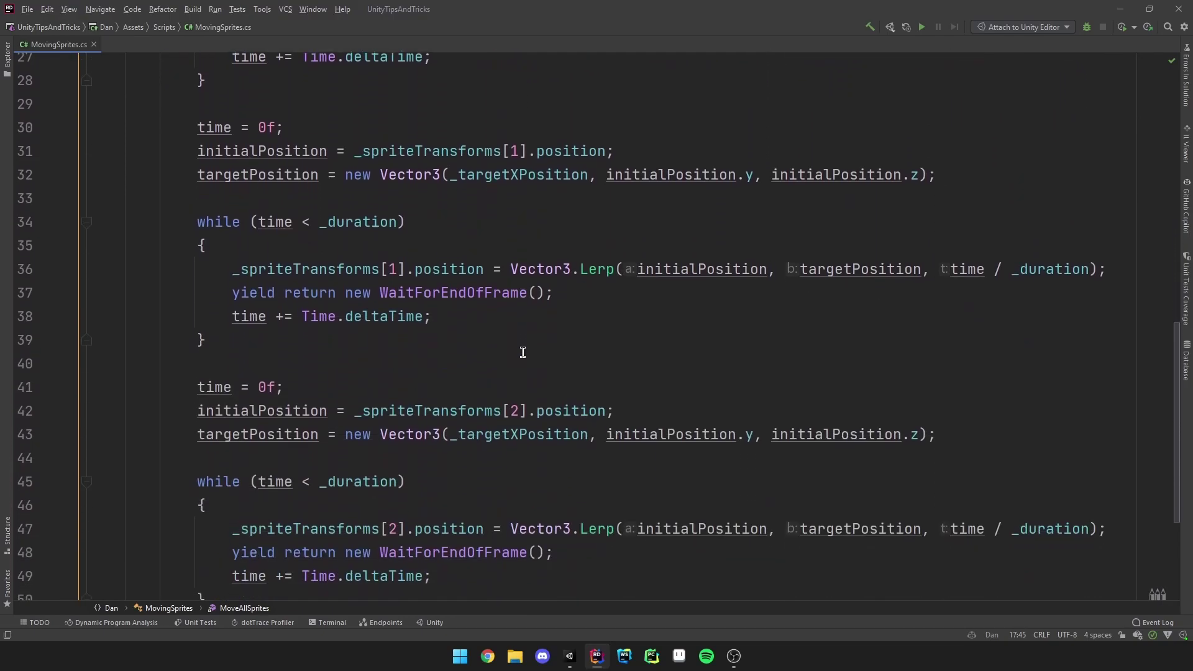
pyautogui.scroll(3, 522, 351)
pyautogui.scroll(2, 522, 352)
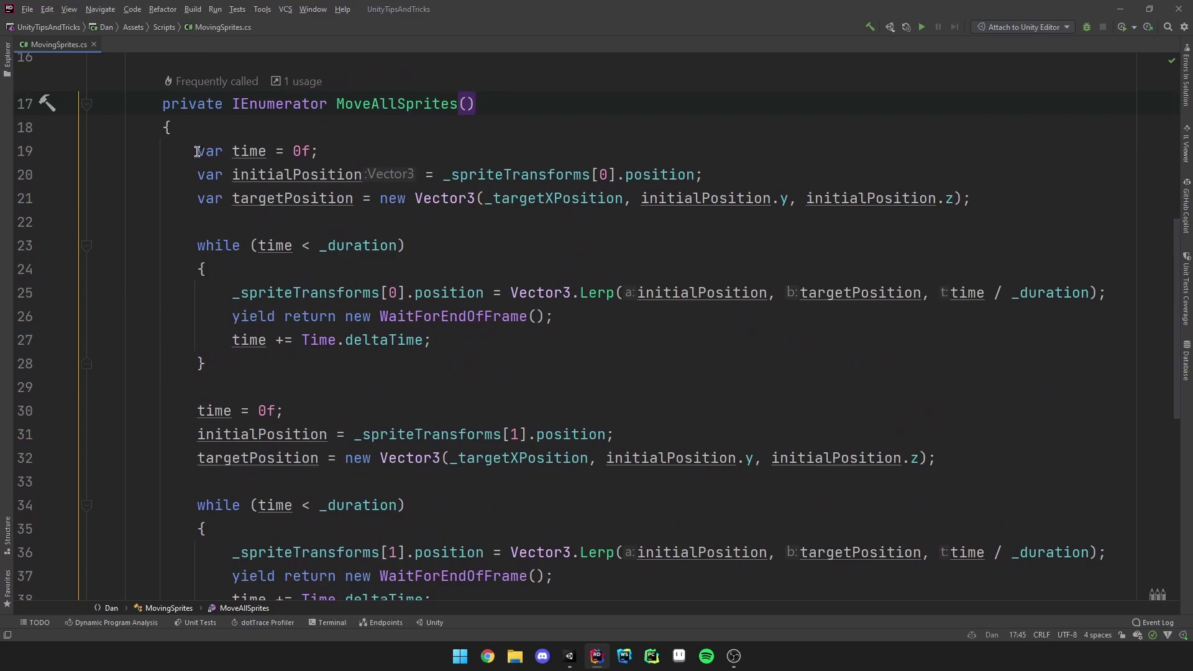
pyautogui.moveTo(196, 151)
pyautogui.mouseDown()
pyautogui.moveTo(250, 251)
pyautogui.moveTo(240, 363)
pyautogui.mouseUp()
pyautogui.scroll(-1, 247, 356)
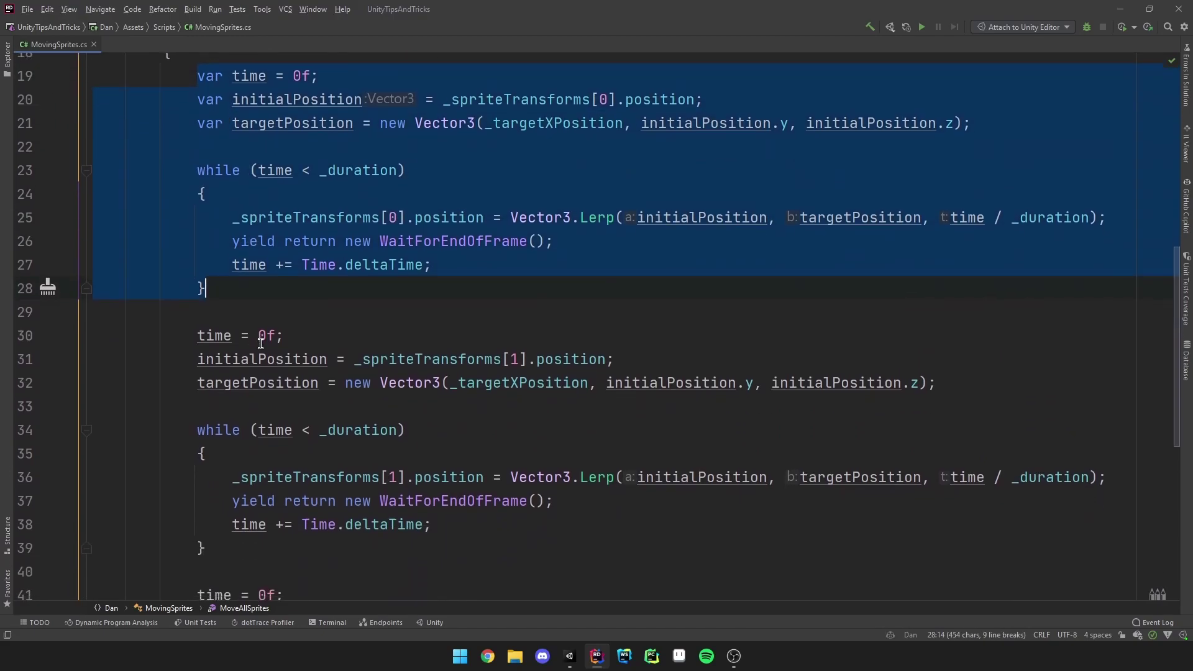
pyautogui.scroll(-2, 270, 341)
pyautogui.scroll(1, 283, 332)
pyautogui.scroll(1, 283, 332)
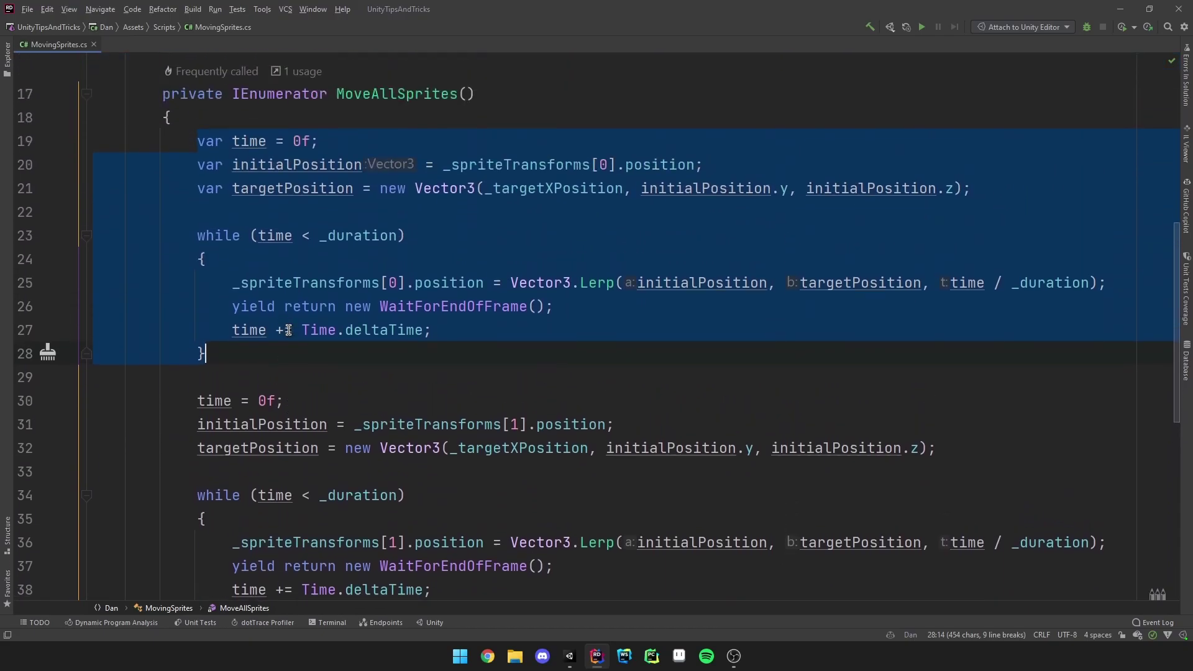
pyautogui.scroll(2, 283, 331)
pyautogui.scroll(-3, 281, 329)
pyautogui.scroll(-2, 286, 329)
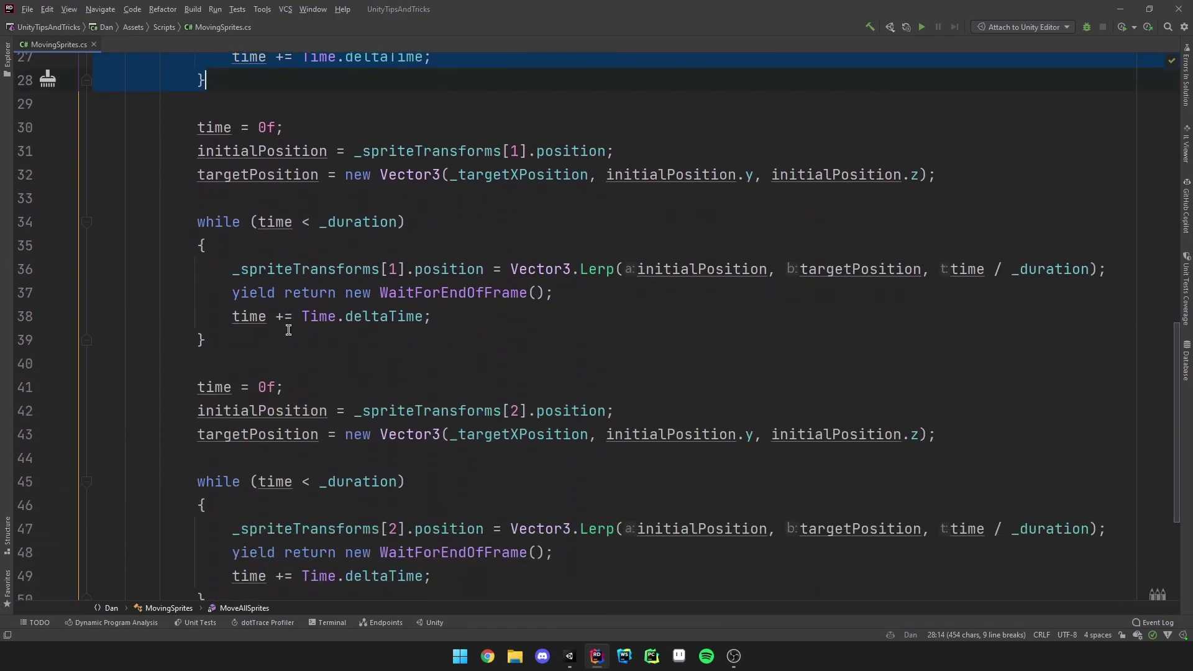
pyautogui.scroll(2, 288, 328)
pyautogui.scroll(3, 286, 335)
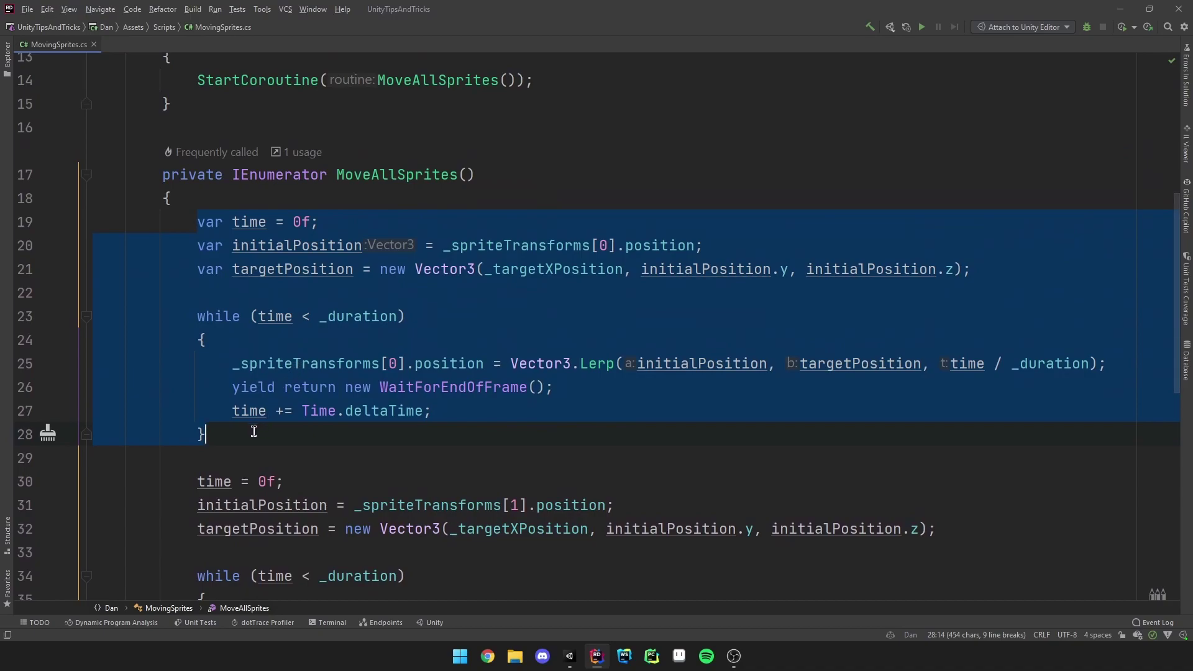
pyautogui.press('Escape')
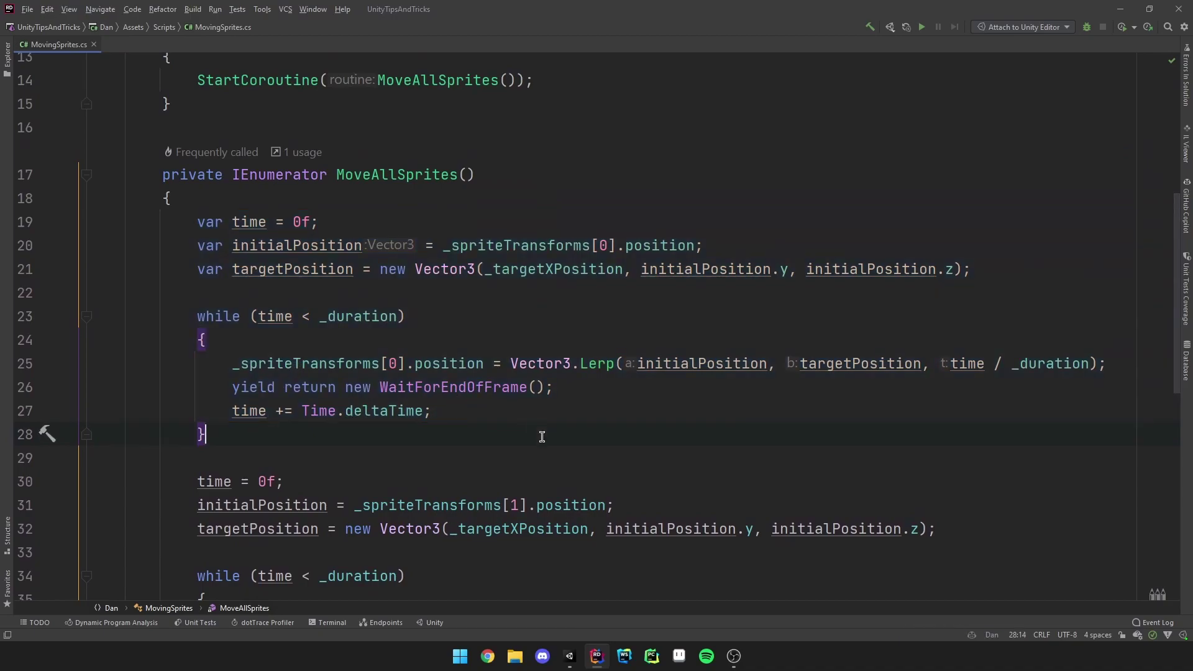
pyautogui.scroll(-8, 542, 436)
pyautogui.click(371, 410)
pyautogui.press('Return')
pyautogui.press('Return')
pyautogui.write('private I')
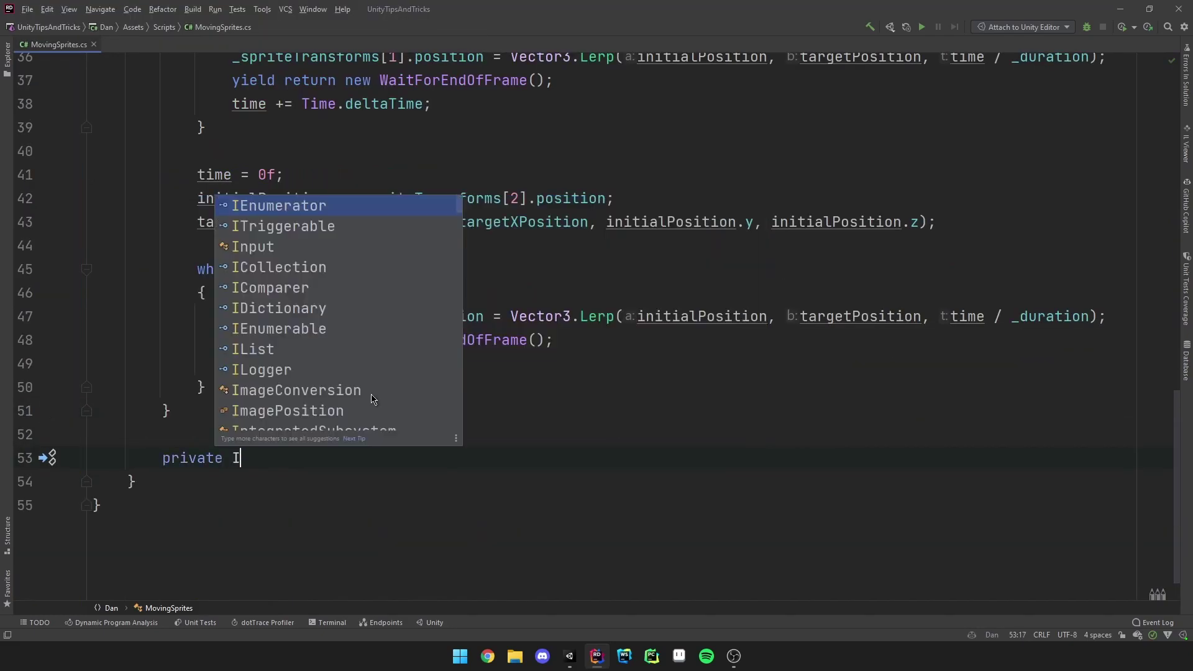
pyautogui.write('Enumerator MoveSprite()')
pyautogui.scroll(10, 448, 311)
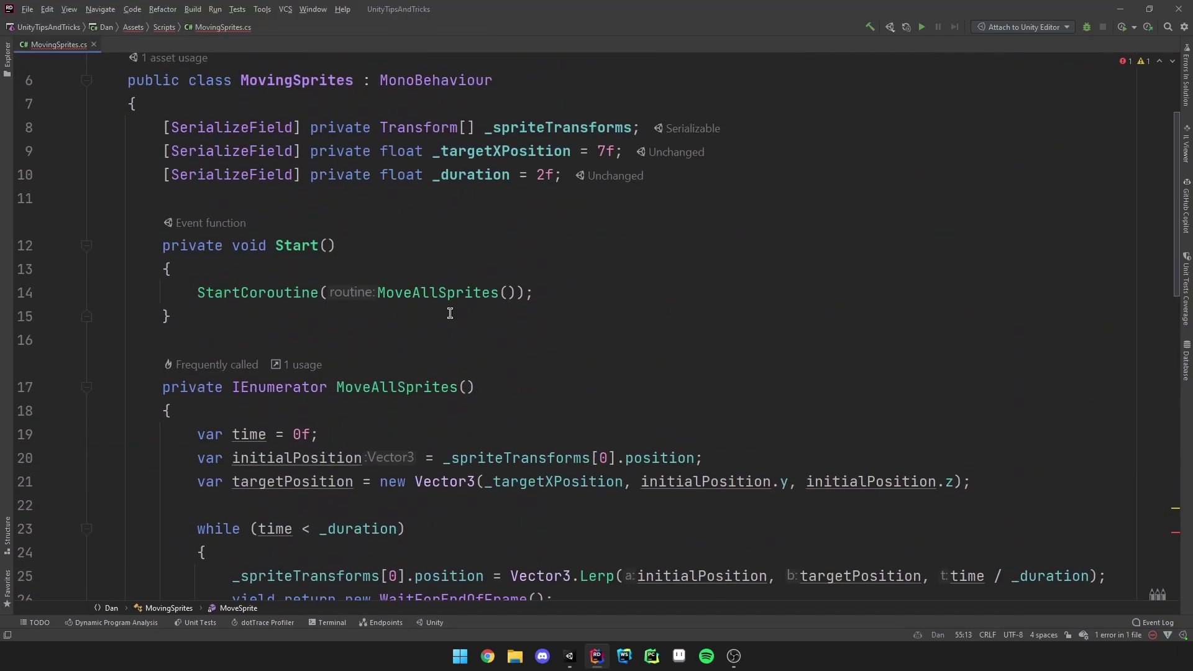
pyautogui.moveTo(191, 291); pyautogui.dragTo(207, 500)
pyautogui.hotkey('ctrl', 'c')
pyautogui.scroll(-10, 435, 305)
pyautogui.hotkey('ctrl', 'v')
pyautogui.write('Transform sprite')
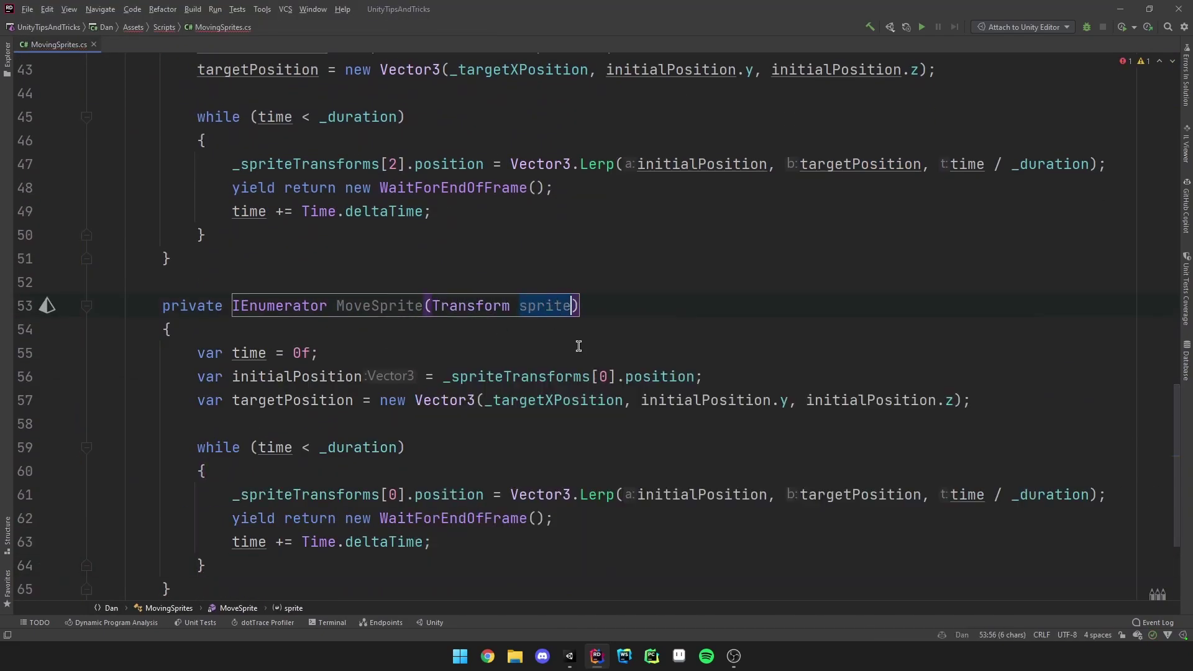
pyautogui.moveTo(442, 377); pyautogui.dragTo(615, 377)
pyautogui.write('sprite')
pyautogui.scroll(4, 249, 505)
pyautogui.moveTo(250, 510); pyautogui.dragTo(197, 275)
pyautogui.write('for')
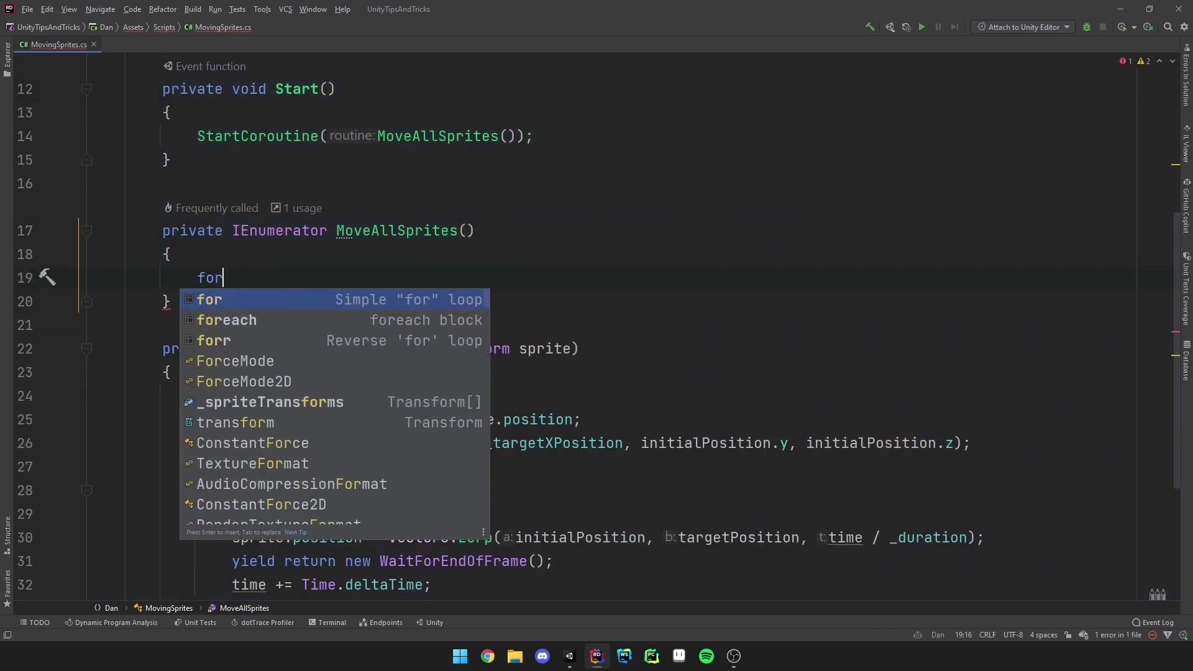
pyautogui.press('Down')
pyautogui.press('Return')
pyautogui.press('Return')
pyautogui.press('Return')
pyautogui.write('StartCoroutine(MoveSprite(spriteTransform')
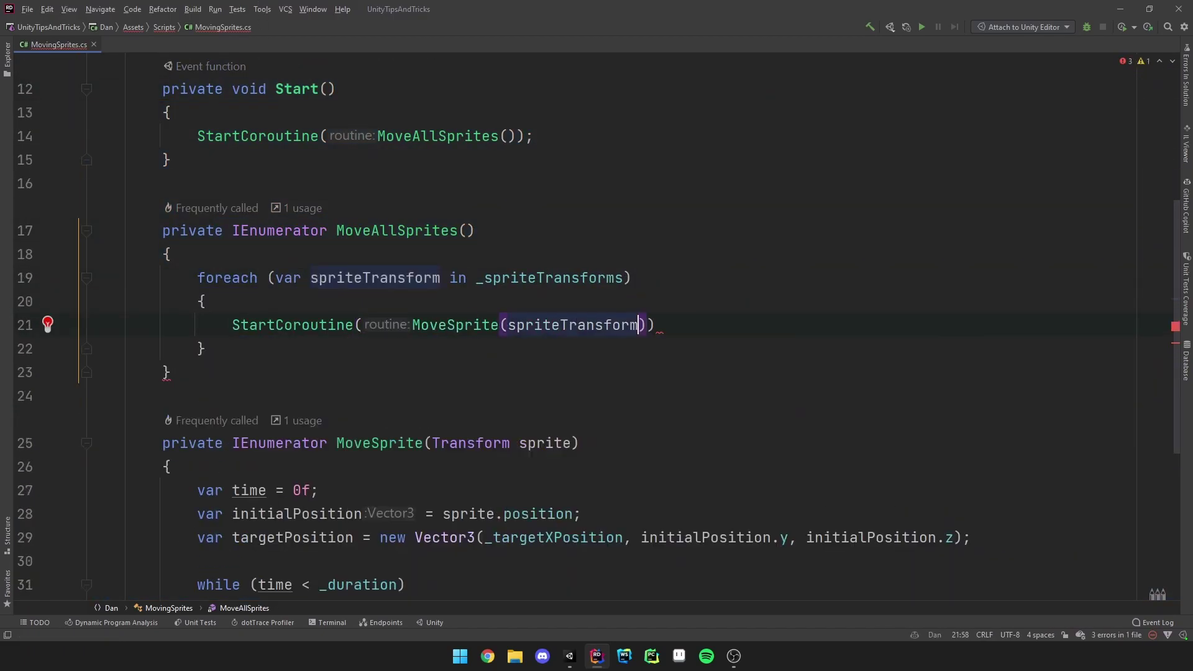
pyautogui.write('));')
pyautogui.press('Return')
pyautogui.write('yield return new WaitForSeconds(_du')
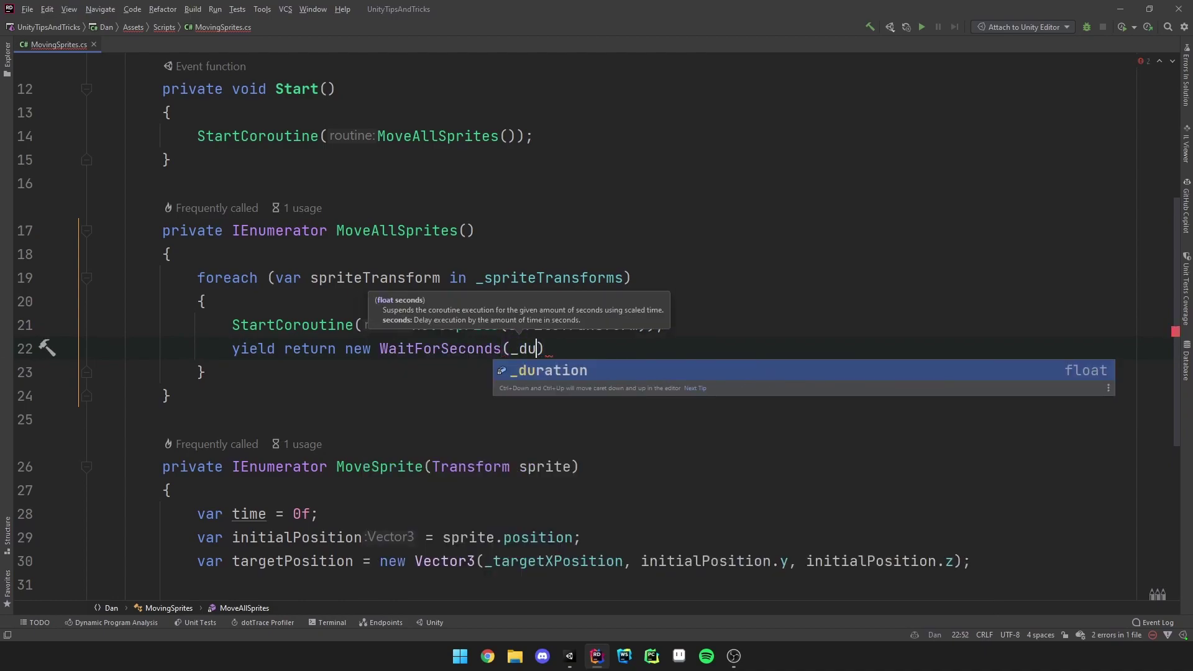
pyautogui.press('Return')
pyautogui.write(');')
pyautogui.click(551, 412)
pyautogui.scroll(1, 708, 368)
pyautogui.scroll(4, 695, 367)
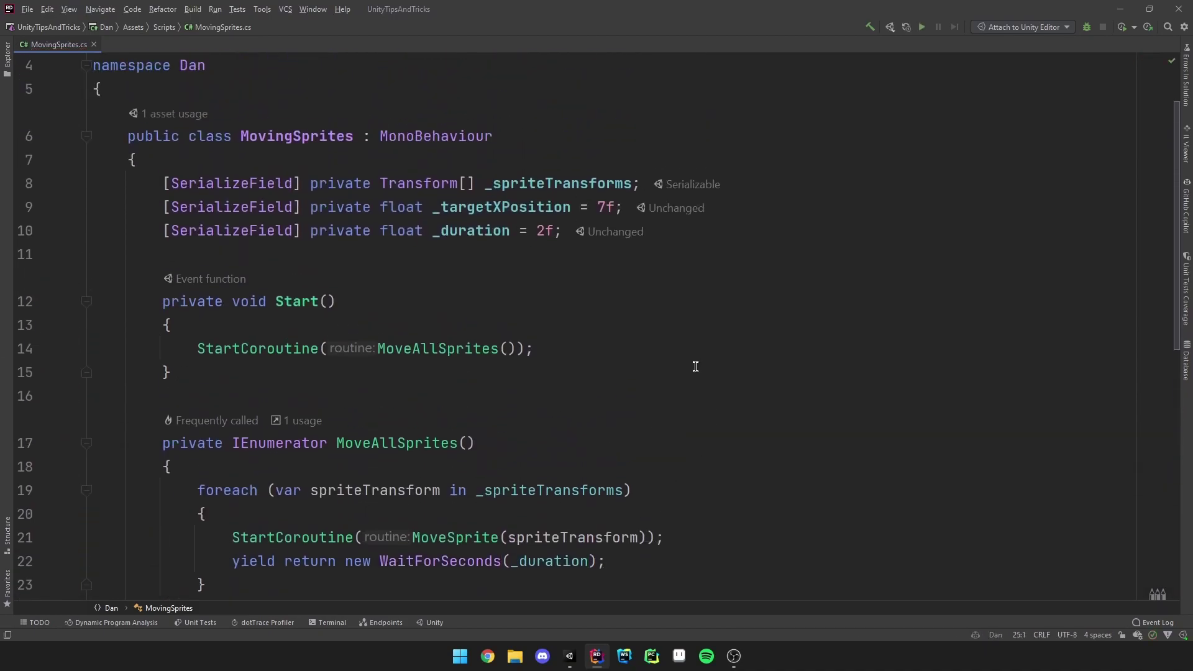
pyautogui.scroll(-2, 686, 373)
pyautogui.scroll(-1, 683, 381)
pyautogui.scroll(-3, 534, 435)
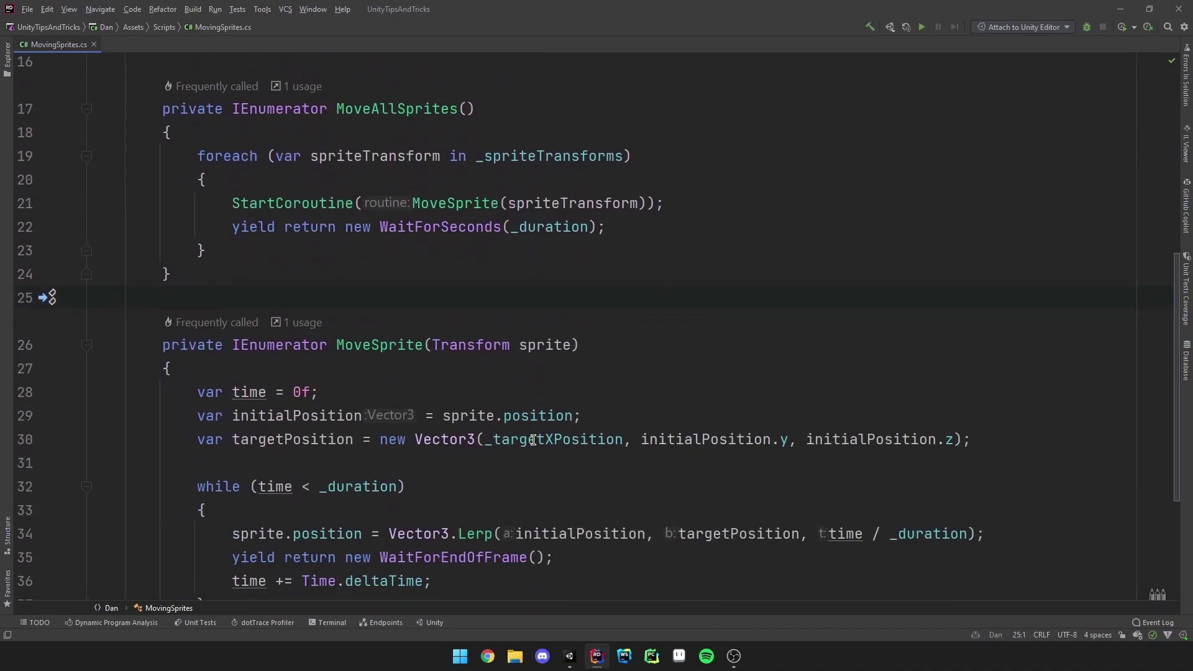
pyautogui.scroll(-1, 502, 444)
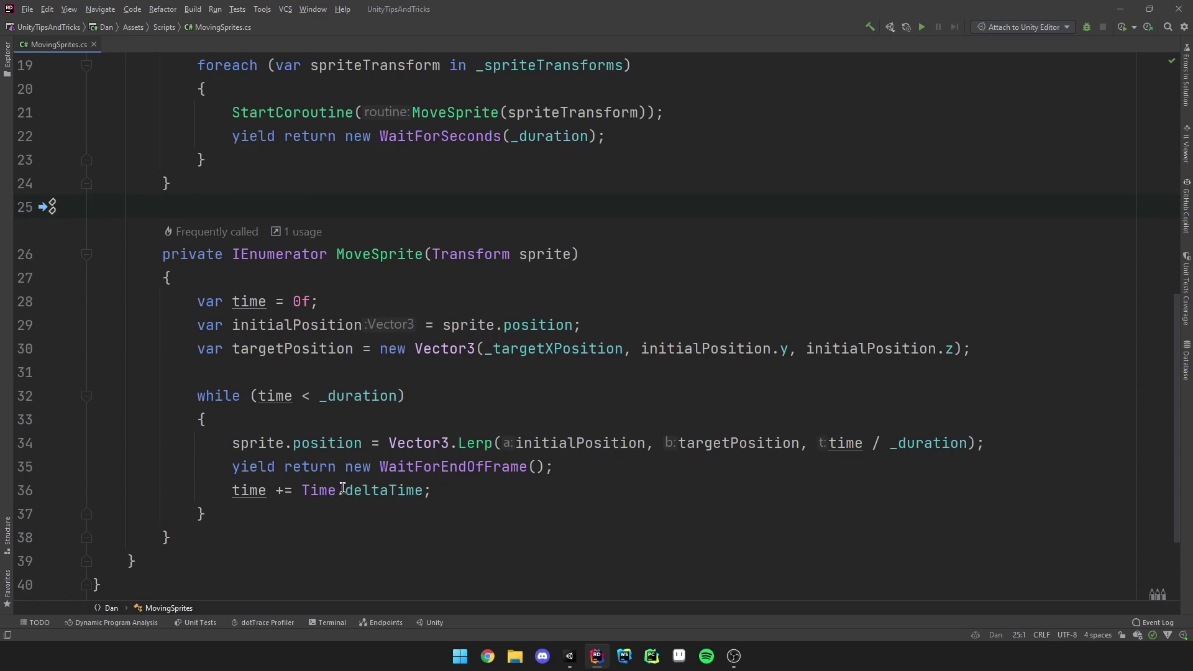
pyautogui.scroll(1, 496, 404)
pyautogui.scroll(2, 496, 404)
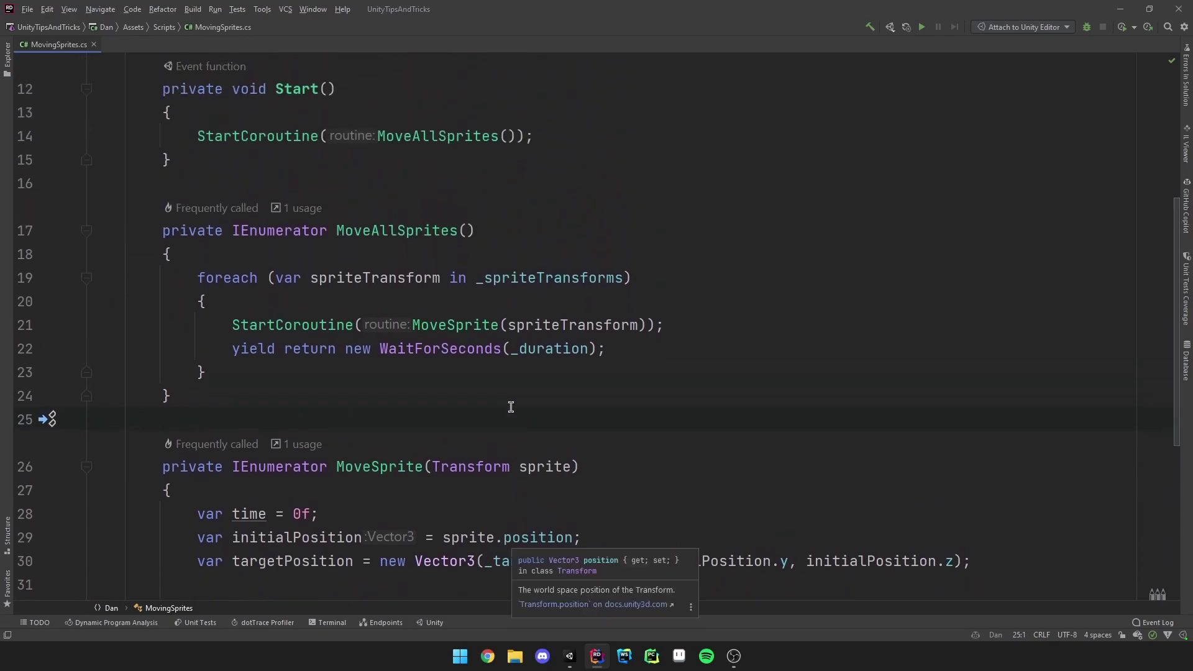
pyautogui.scroll(1, 497, 403)
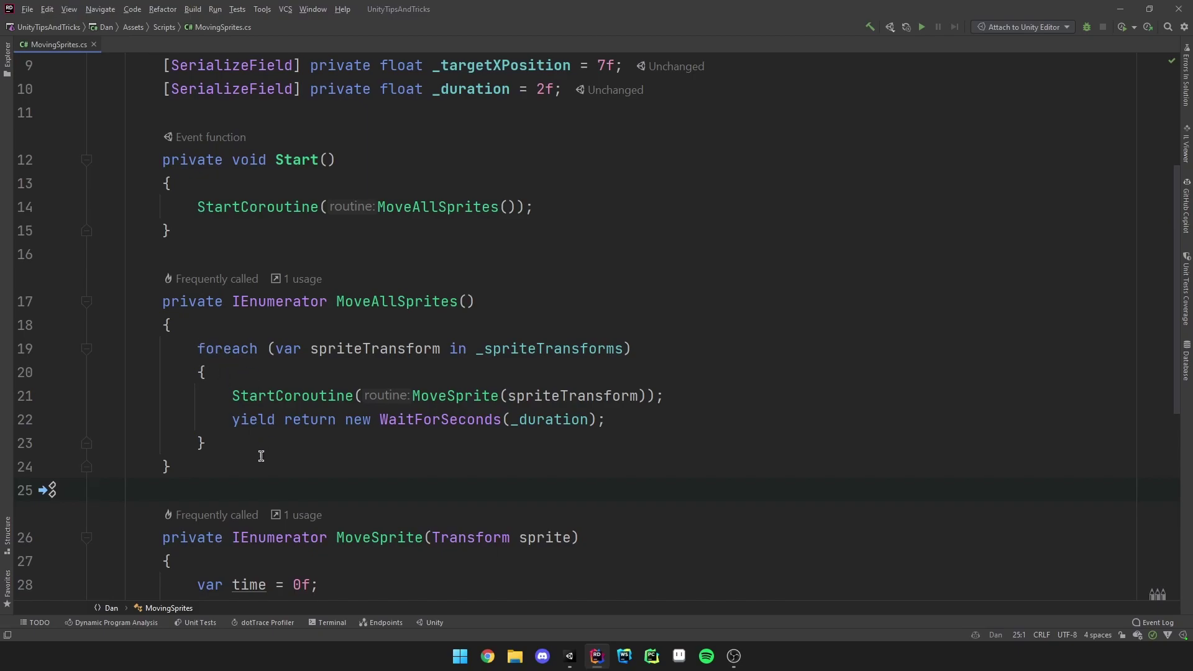
pyautogui.scroll(2, 395, 406)
pyautogui.scroll(1, 394, 408)
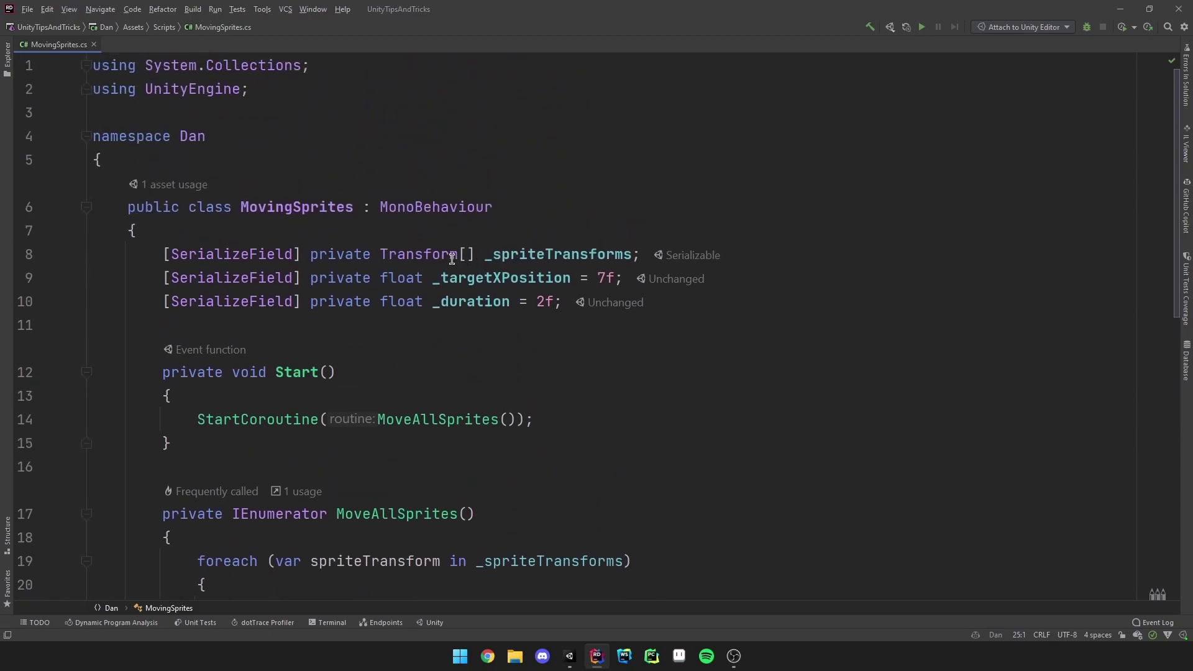
pyautogui.scroll(-2, 597, 280)
pyautogui.scroll(-2, 560, 380)
pyautogui.scroll(-1, 469, 373)
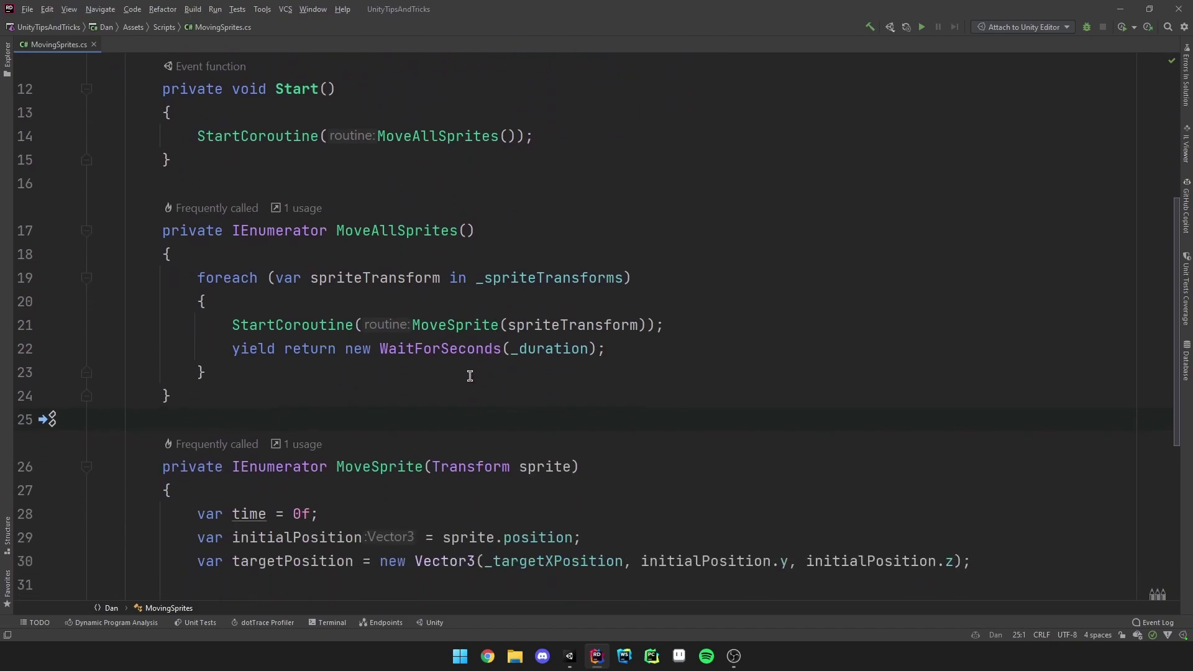
pyautogui.scroll(1, 426, 380)
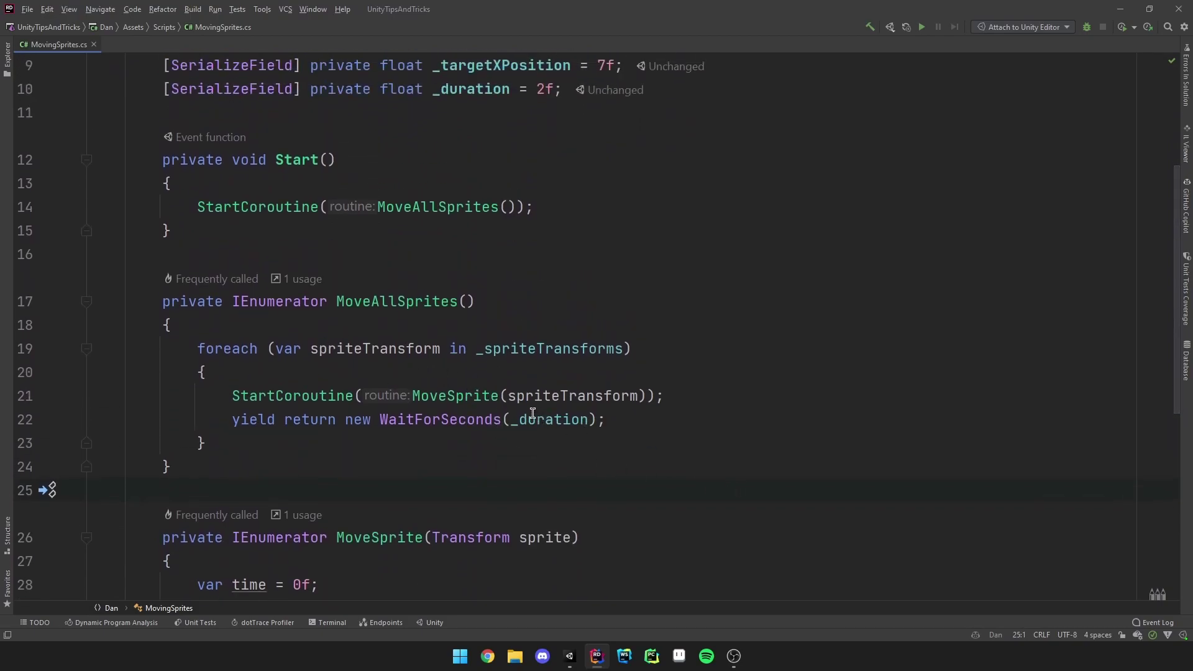
pyautogui.scroll(-2, 447, 415)
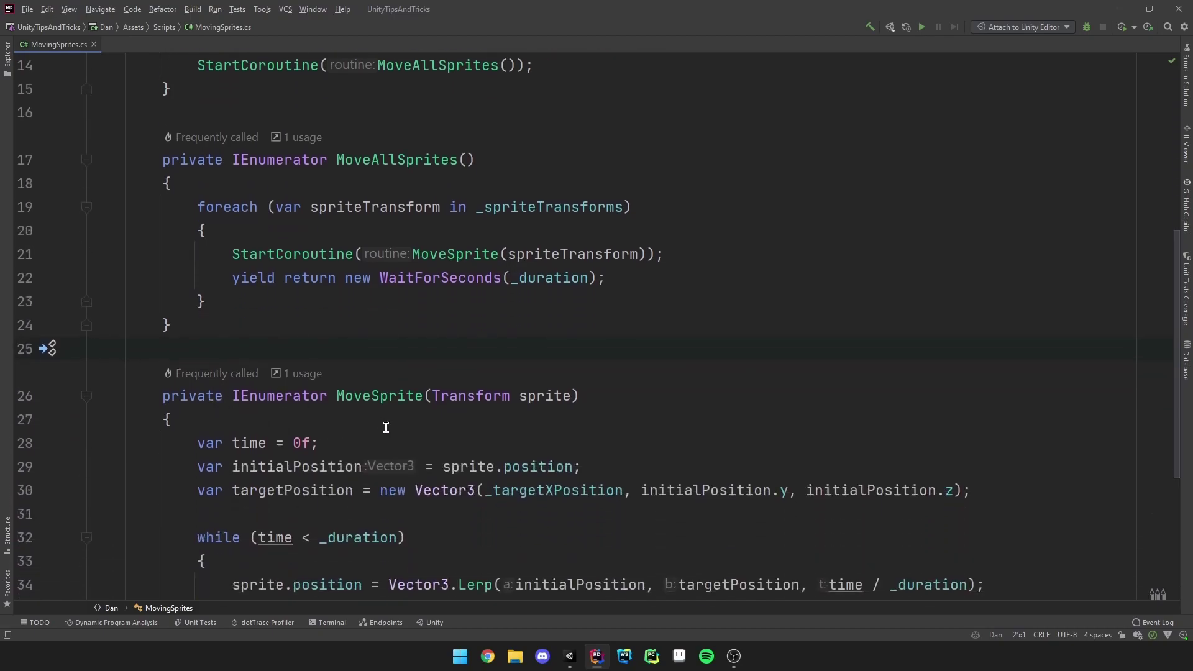
pyautogui.scroll(-3, 386, 426)
pyautogui.scroll(2, 479, 420)
pyautogui.scroll(1, 519, 376)
pyautogui.scroll(2, 551, 286)
pyautogui.scroll(-2, 547, 272)
pyautogui.click(570, 656)
pyautogui.click(564, 37)
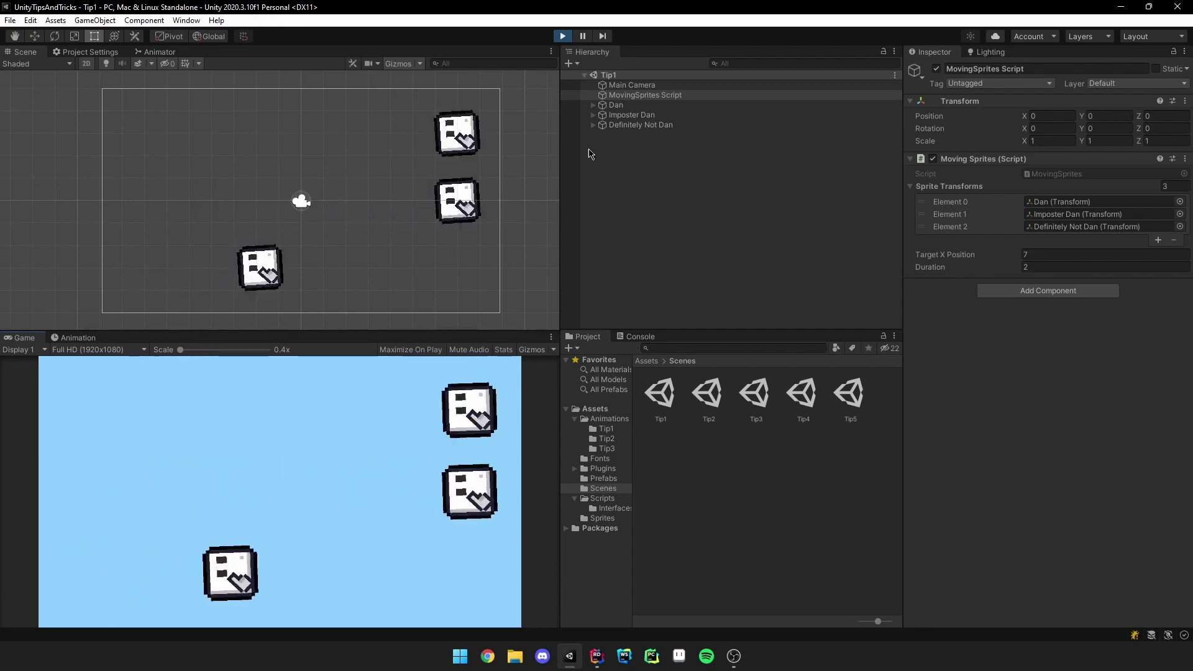
pyautogui.click(563, 37)
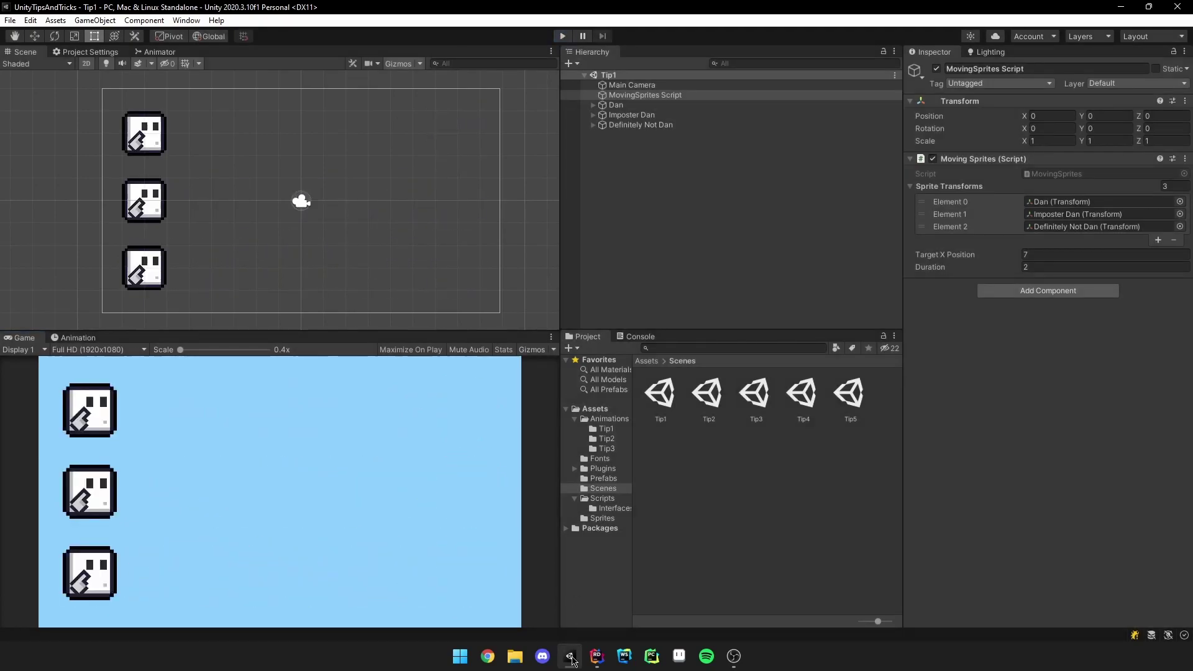
pyautogui.click(596, 655)
pyautogui.scroll(-1, 592, 462)
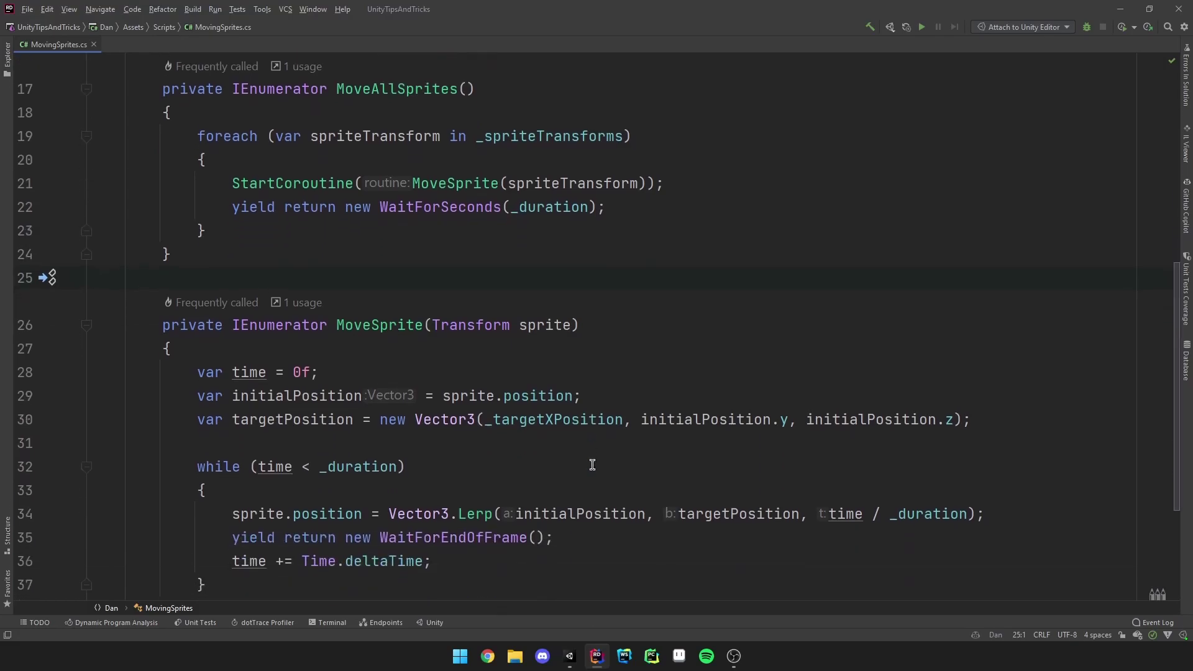
pyautogui.scroll(2, 591, 466)
pyautogui.scroll(-3, 533, 453)
pyautogui.scroll(-1, 499, 442)
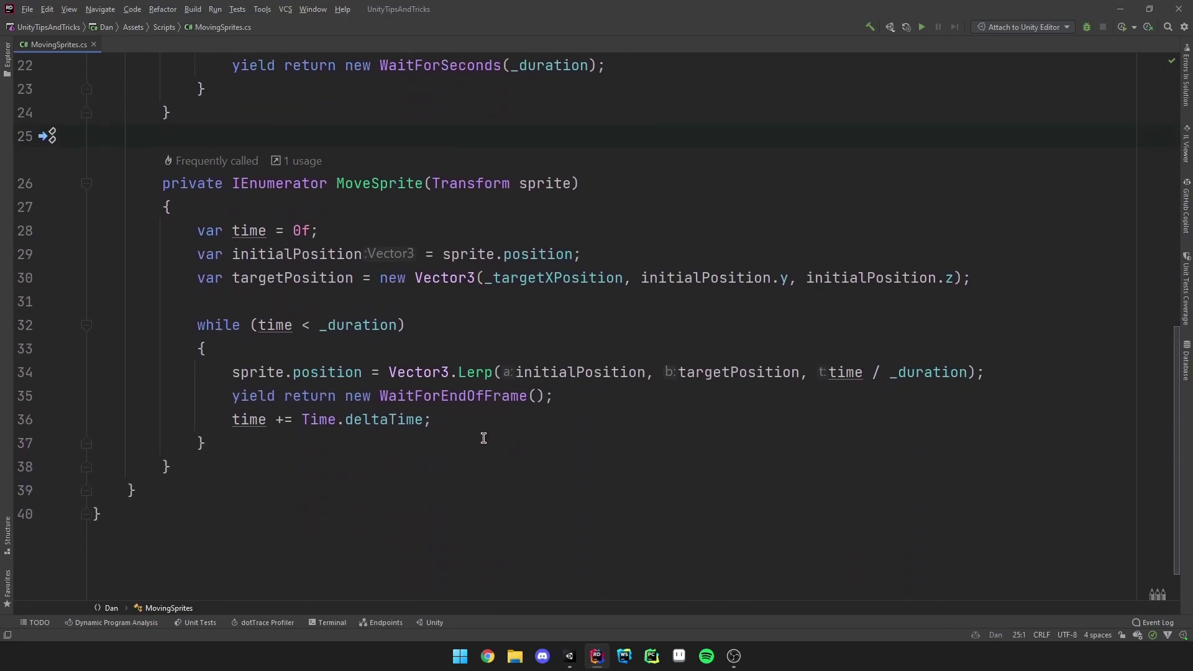
pyautogui.scroll(2, 467, 433)
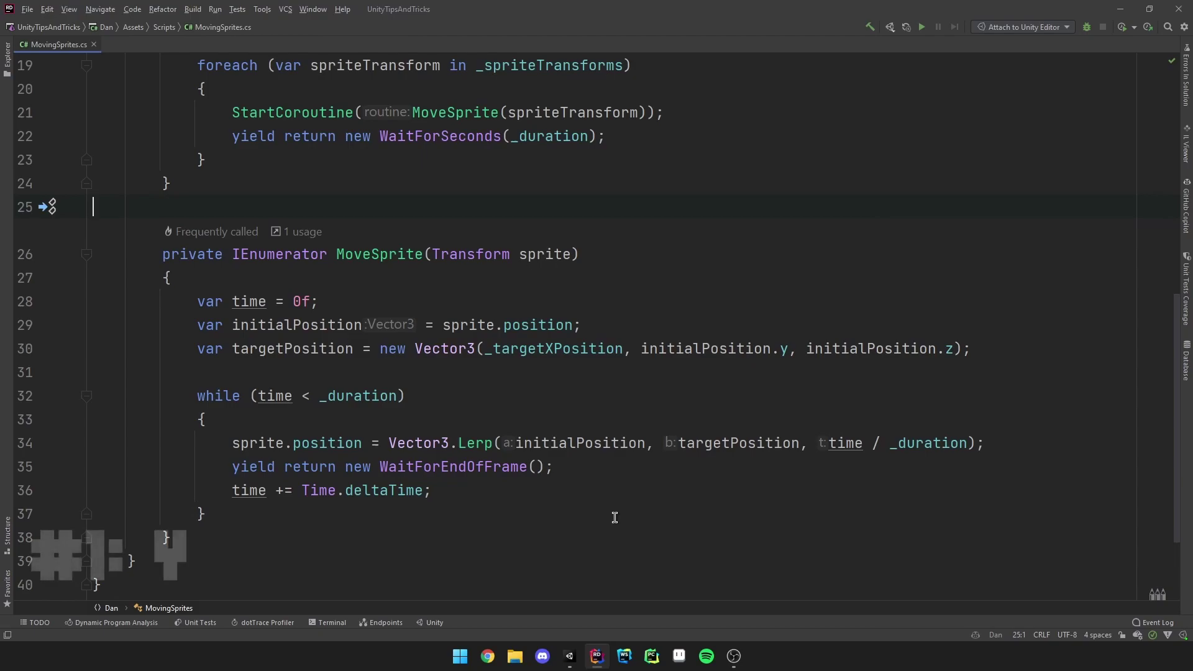
pyautogui.scroll(3, 612, 432)
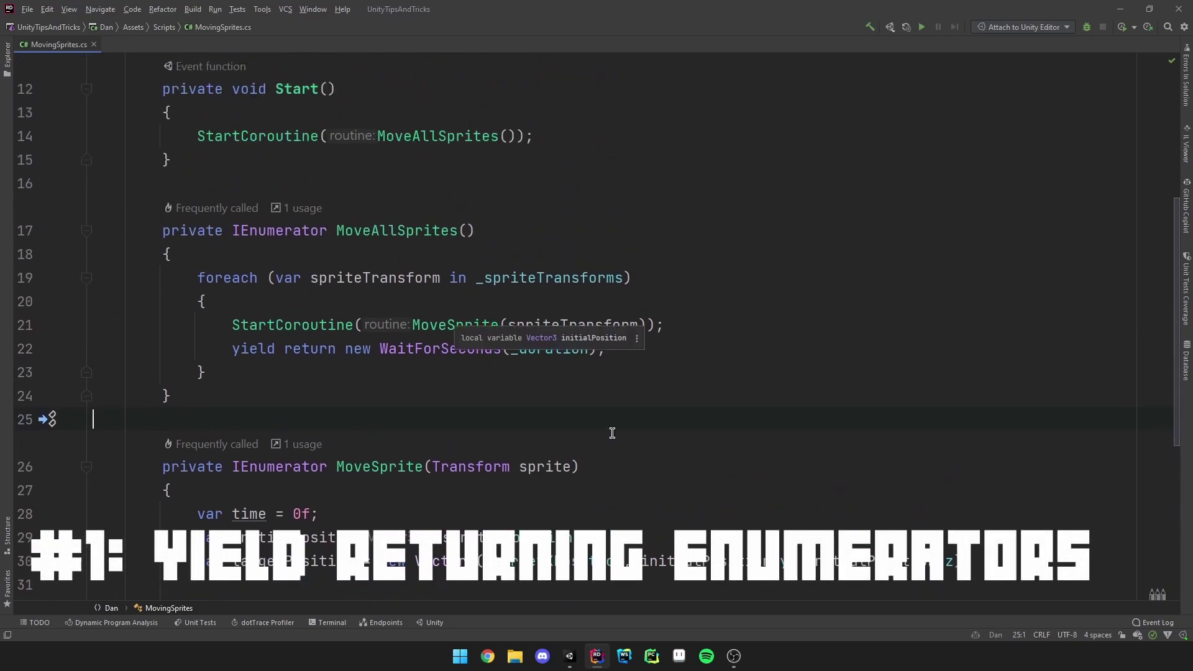
pyautogui.scroll(1, 610, 433)
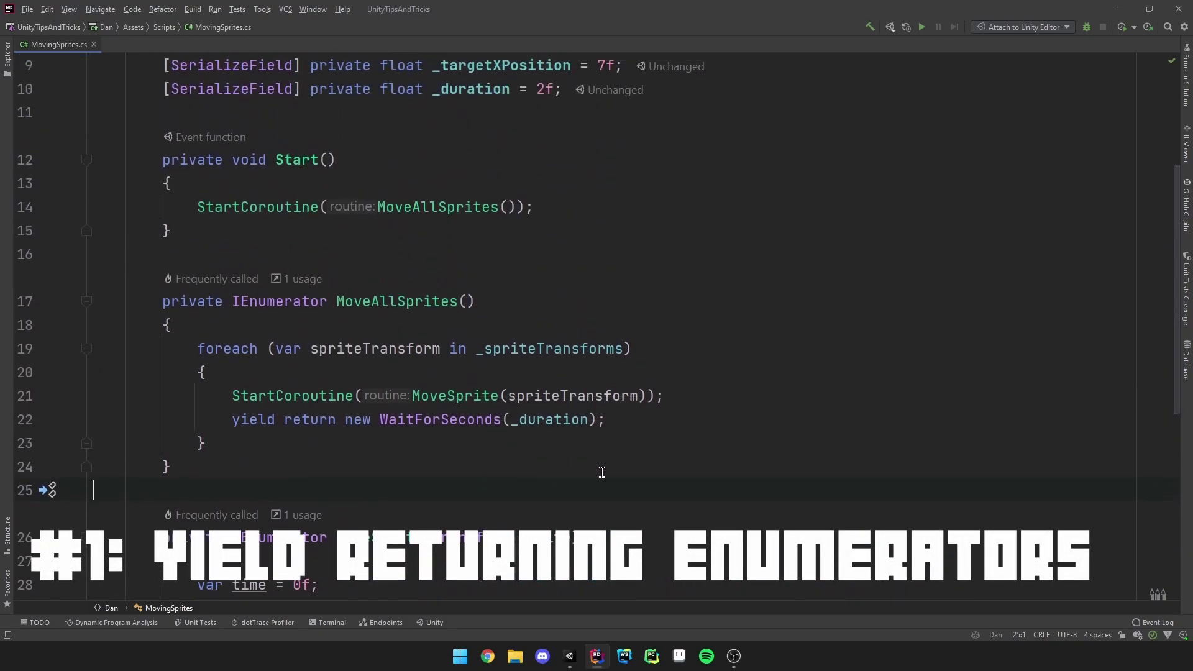
pyautogui.scroll(-1, 606, 466)
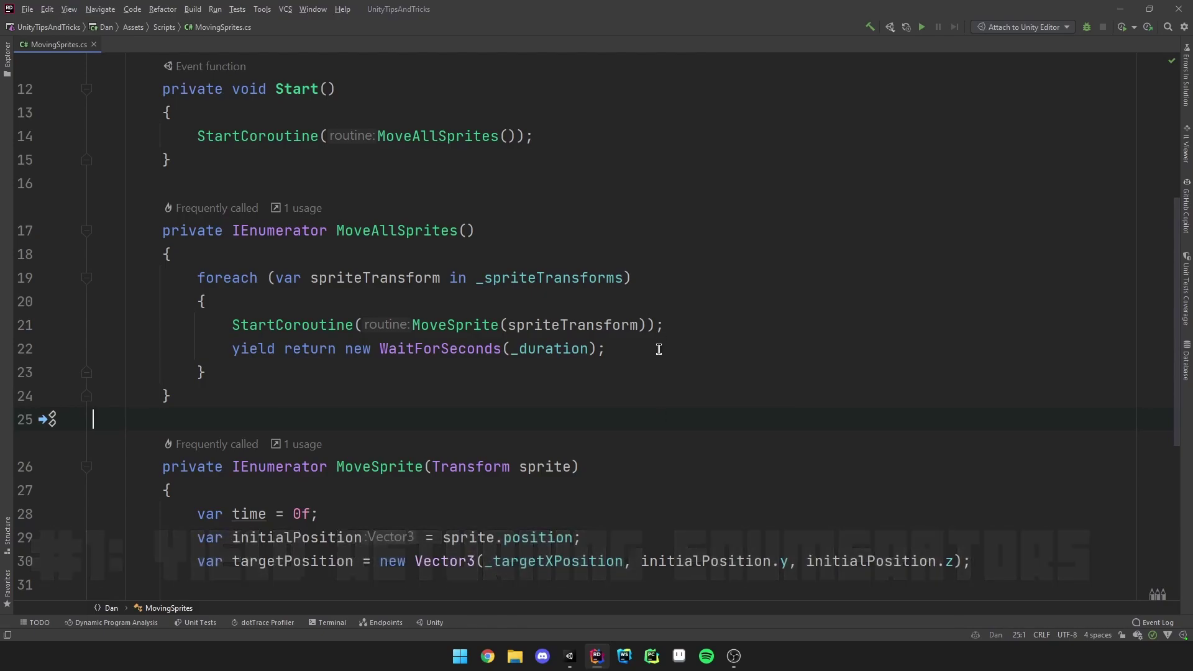
# Delete the WaitForSeconds line and the StartCoroutine wrapper, leaving yield return MoveSprite.
pyautogui.press('Up')
pyautogui.press('Up')
pyautogui.press('Up')
pyautogui.hotkey('ctrl', 'y')
pyautogui.press('Up')
pyautogui.hotkey('ctrl', 'Delete')
pyautogui.press('Delete')
pyautogui.write('yield retur')
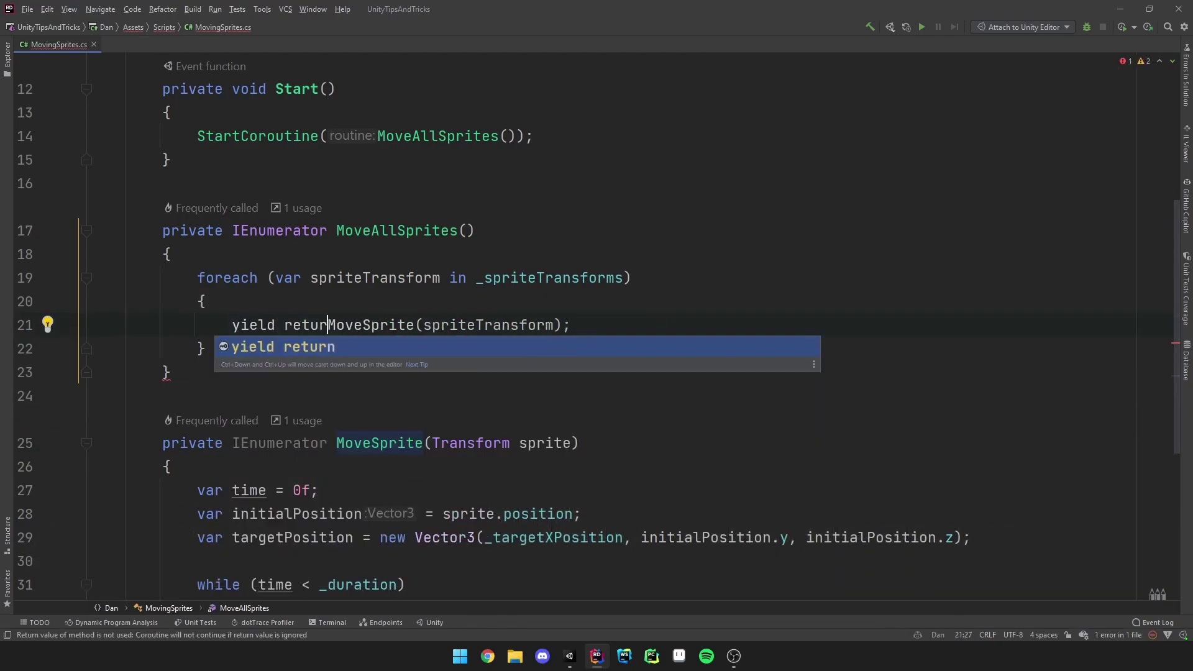
pyautogui.write('n')
pyautogui.press('Down')
pyautogui.press('Down')
pyautogui.scroll(2, 640, 406)
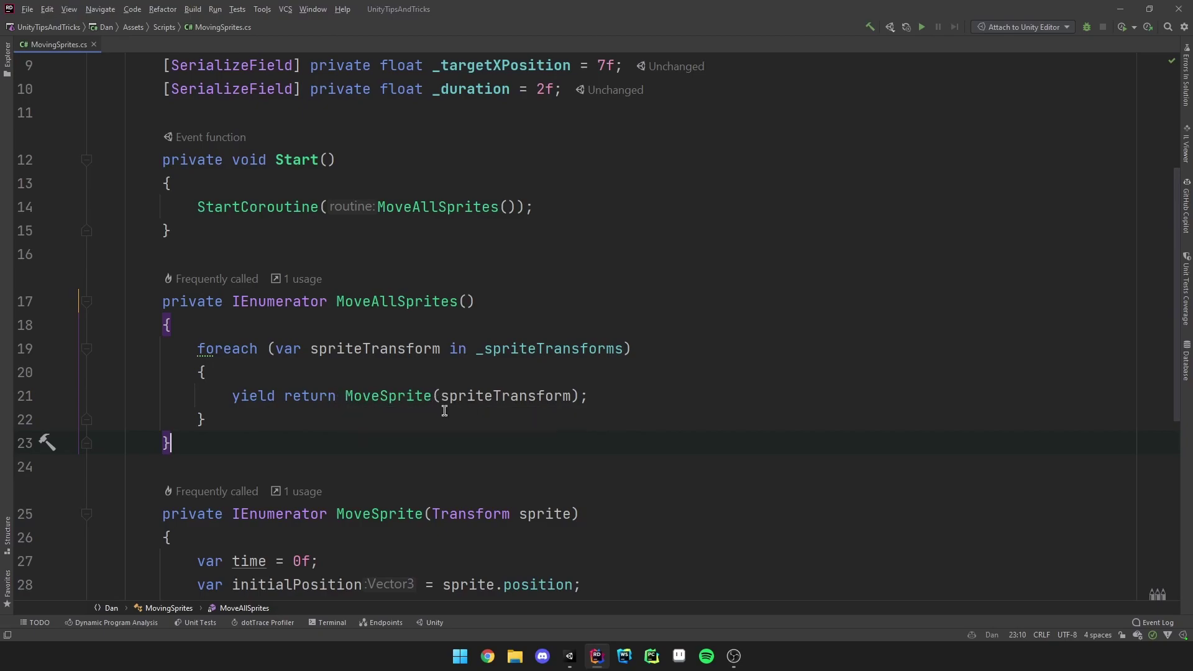
pyautogui.scroll(-1, 578, 417)
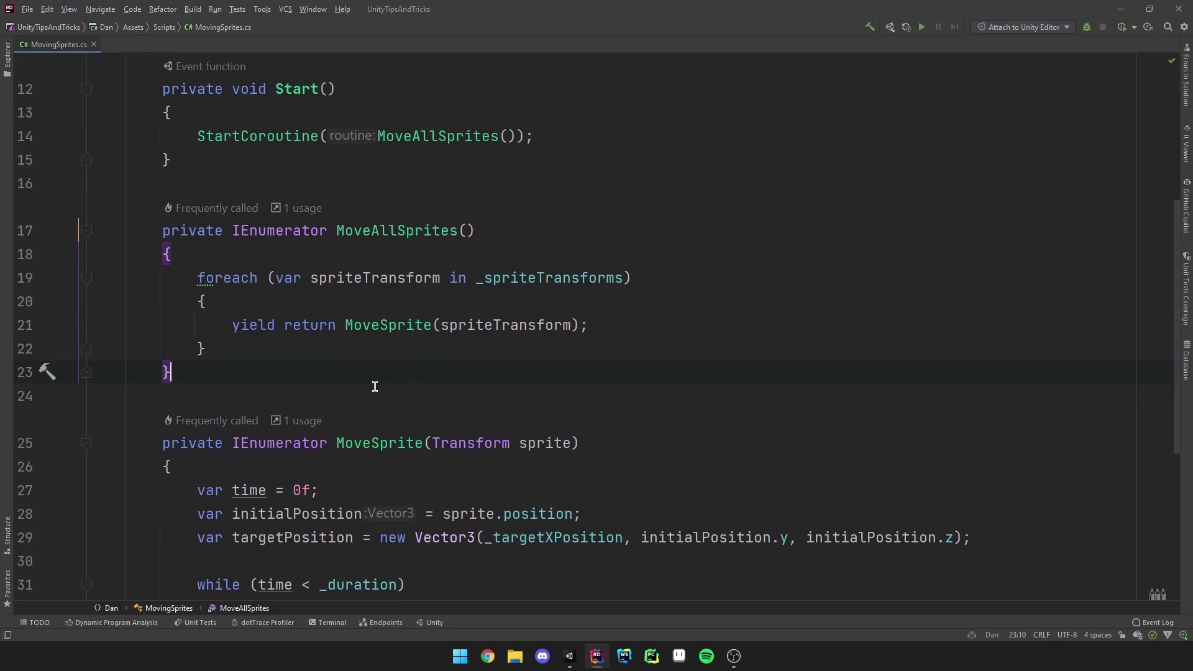
pyautogui.scroll(-4, 343, 326)
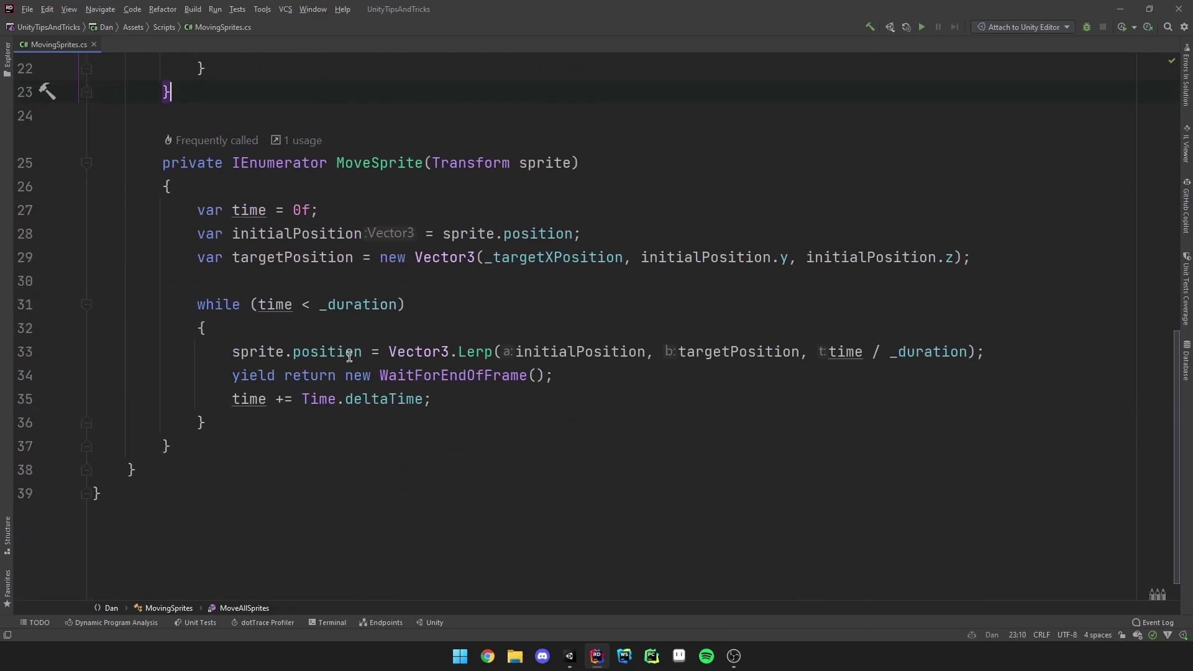
pyautogui.scroll(3, 317, 457)
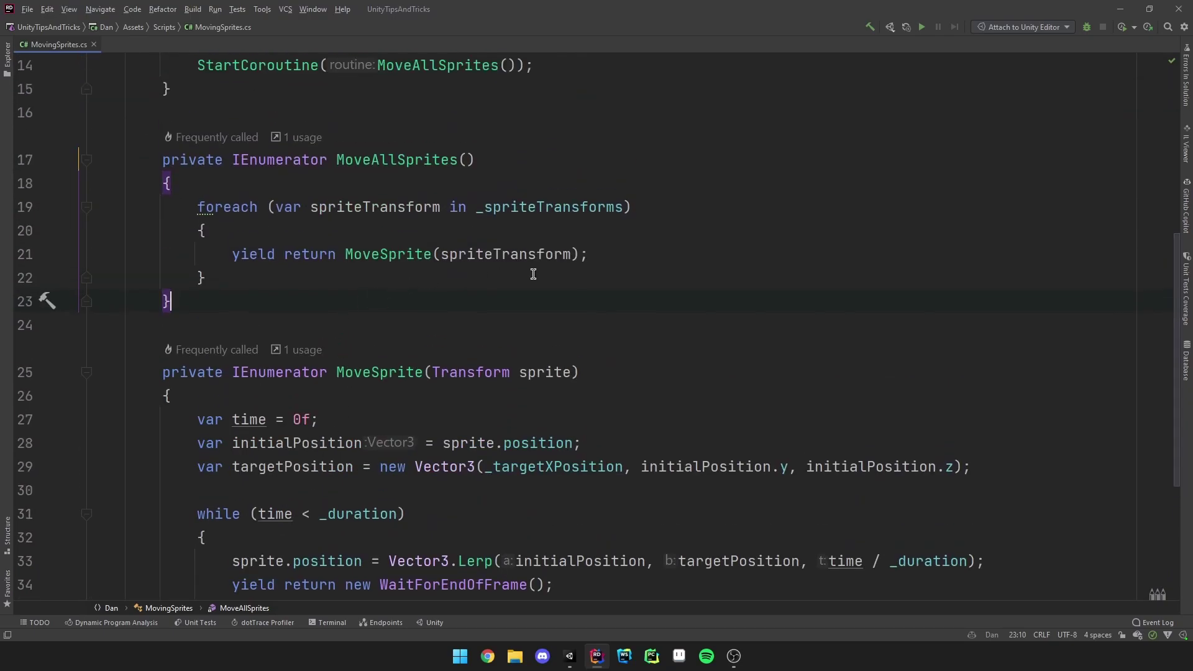
pyautogui.scroll(2, 426, 311)
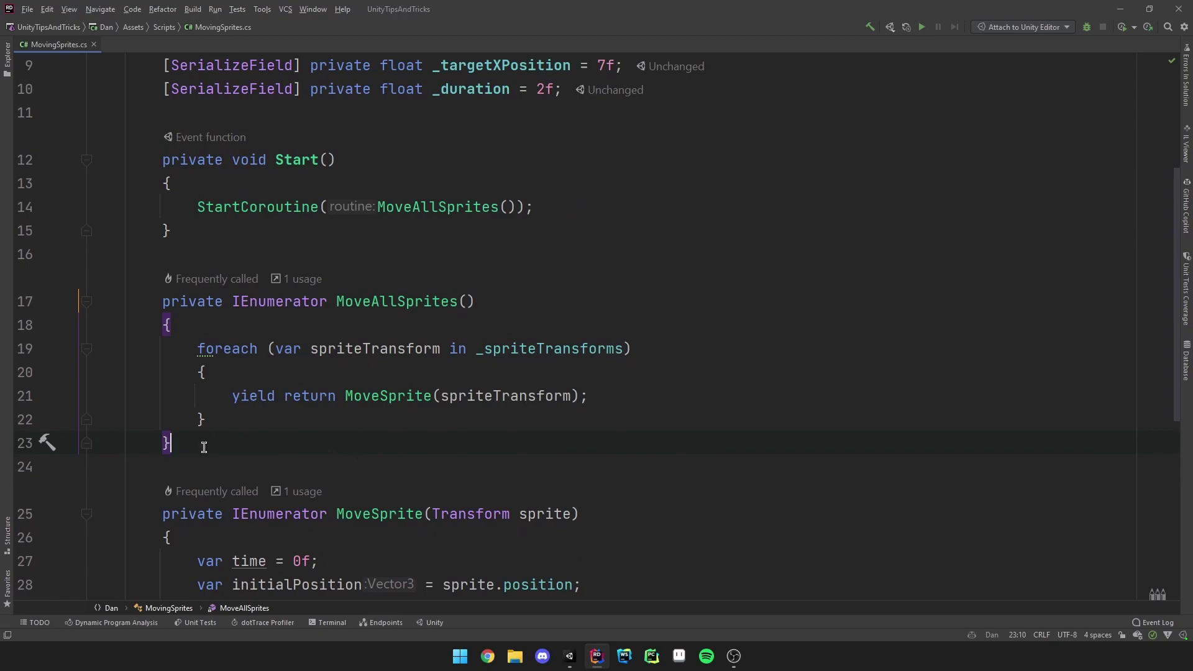
# Convert the foreach loop into return _spriteTransforms.Select(MoveSprite).GetEnumerator().
pyautogui.moveTo(203, 447); pyautogui.dragTo(182, 326)
pyautogui.moveTo(274, 418); pyautogui.dragTo(196, 350)
pyautogui.click(228, 443)
pyautogui.hotkey('alt', 'Return')
pyautogui.press('Return')
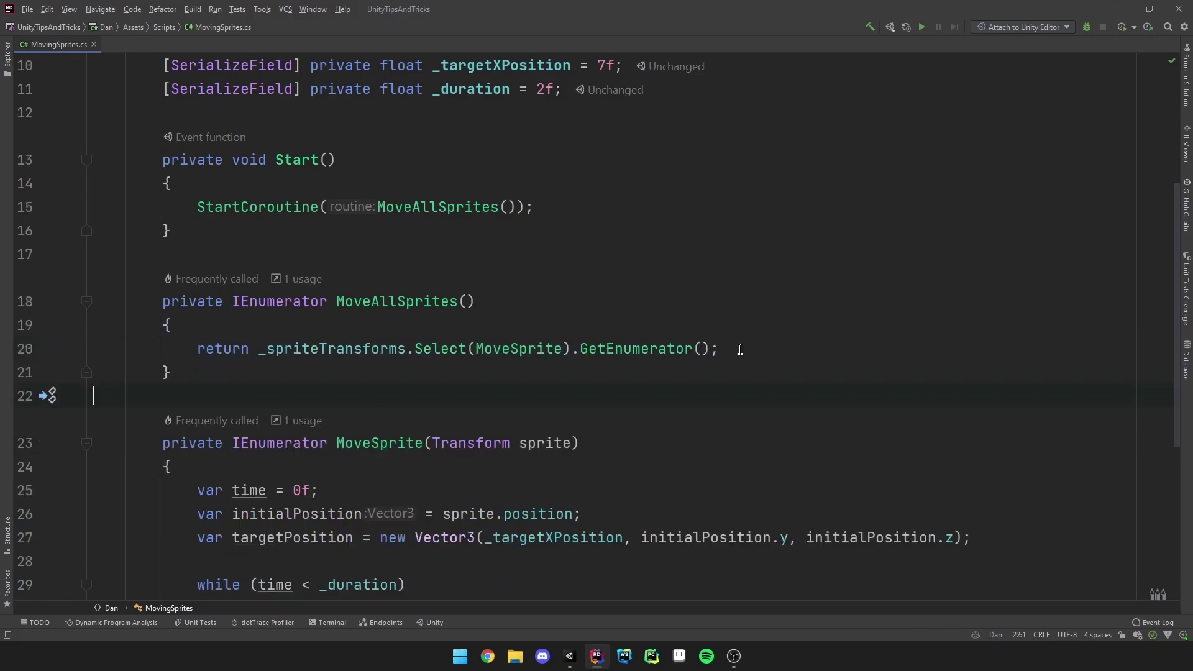
pyautogui.moveTo(720, 348); pyautogui.dragTo(241, 351)
pyautogui.press('Home')
pyautogui.click(289, 388)
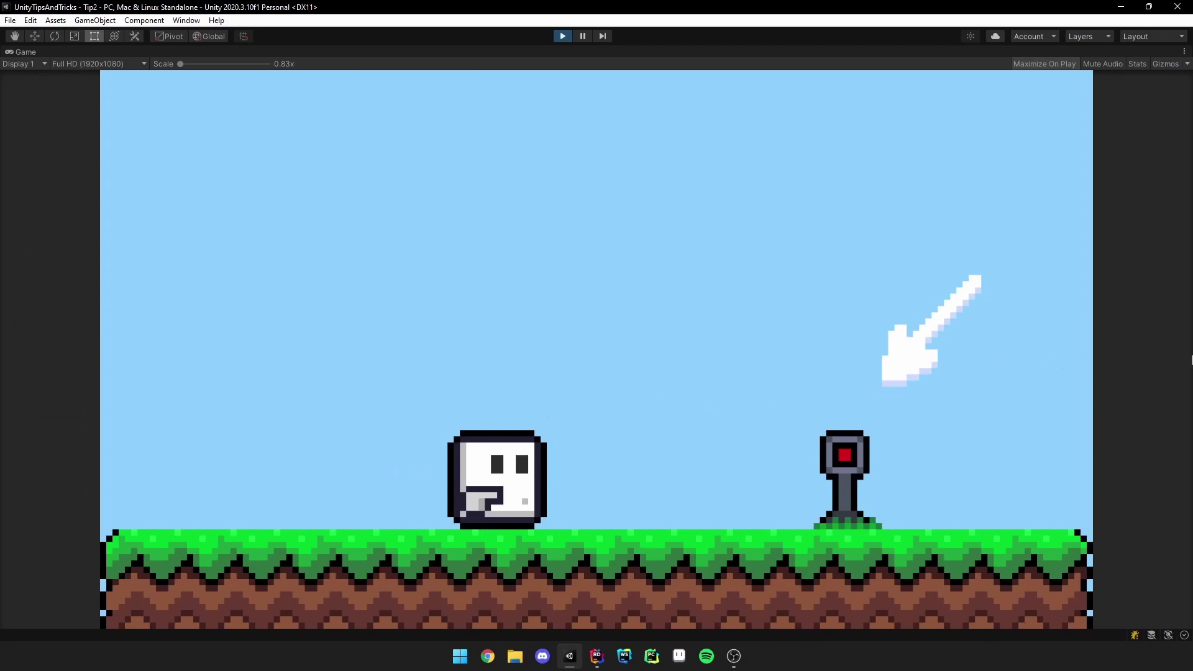
# Walk the player left and right onto the checkpoint until its light turns green.
pyautogui.press('Left')
pyautogui.press('Right')
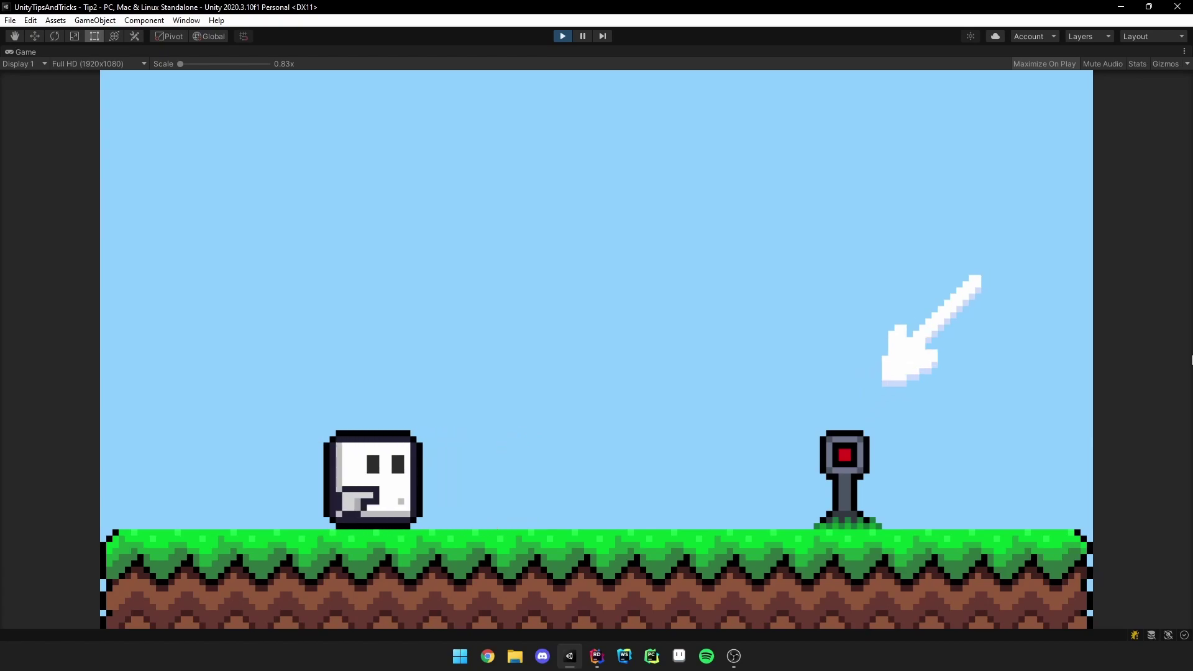
pyautogui.press('Left')
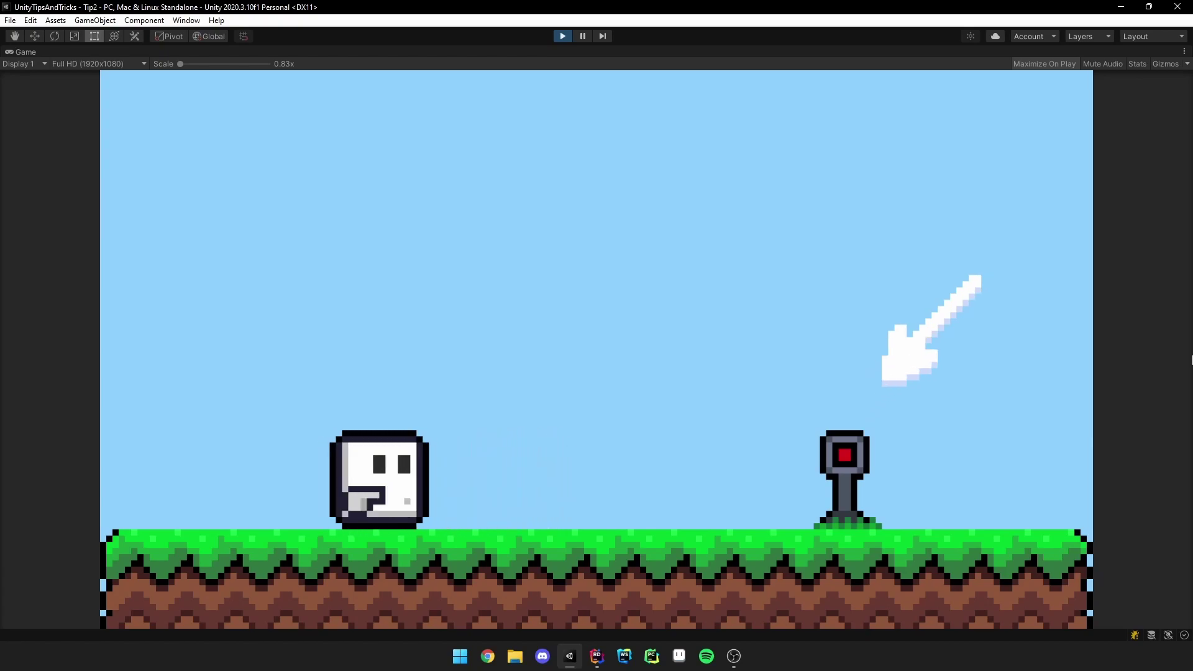
pyautogui.press('Right')
pyautogui.press('Right')
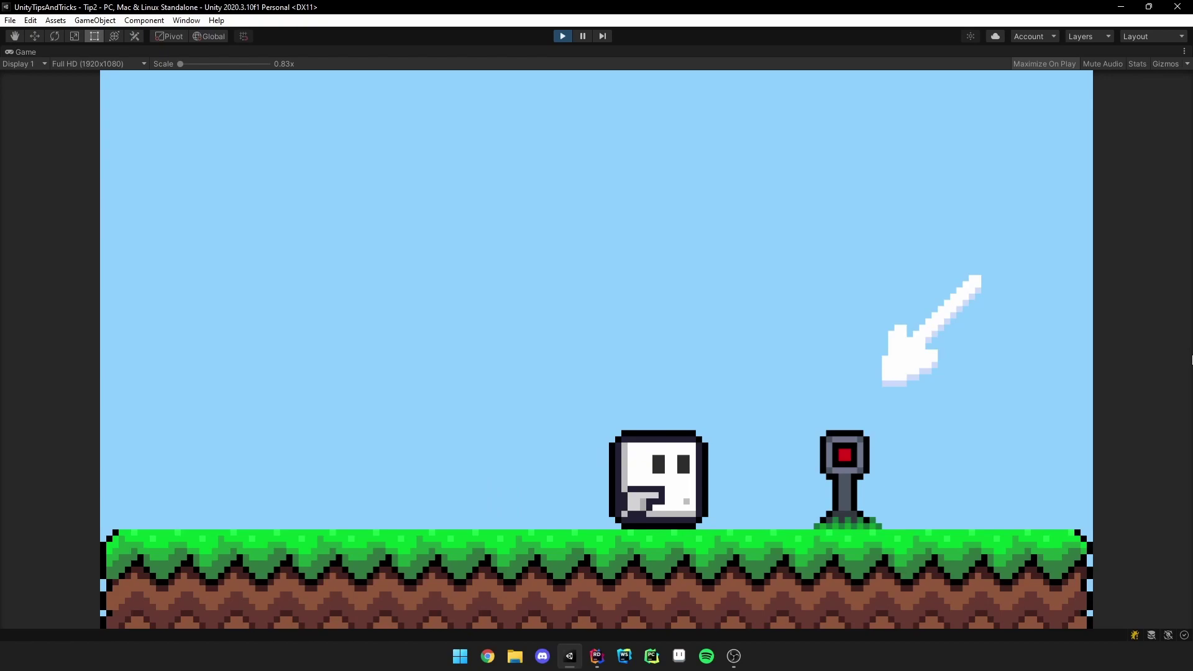
pyautogui.press('Left')
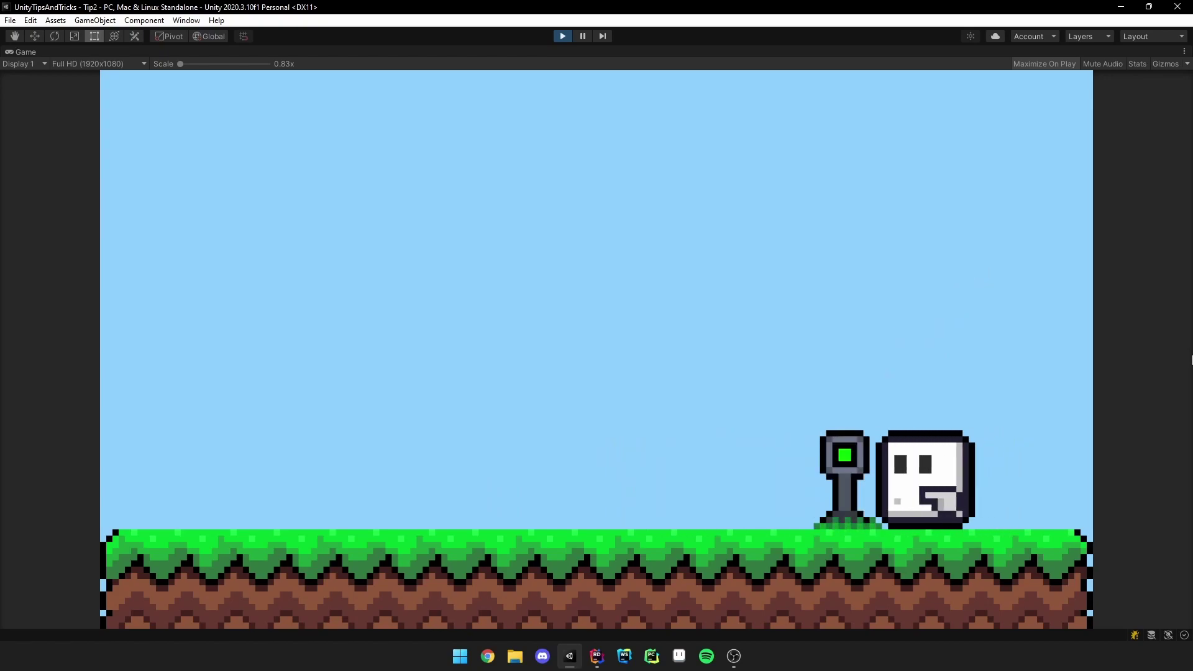
pyautogui.press('Right')
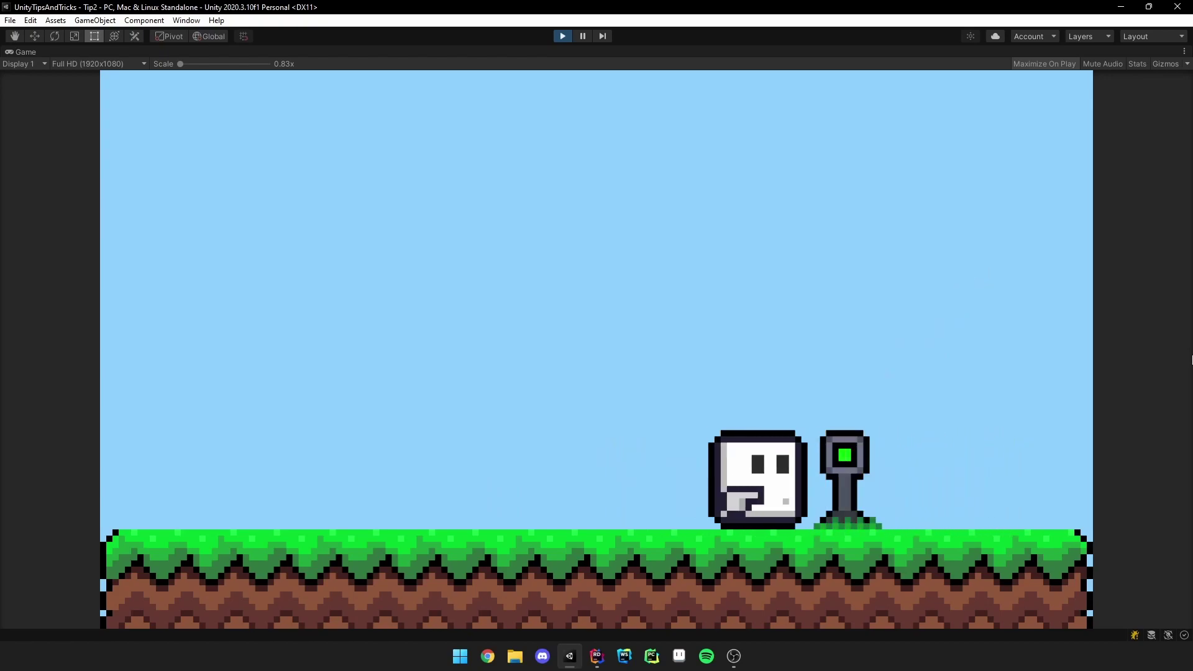
# Stop the game, select the Player object, and open Player.cs via Edit Script.
pyautogui.click(561, 36)
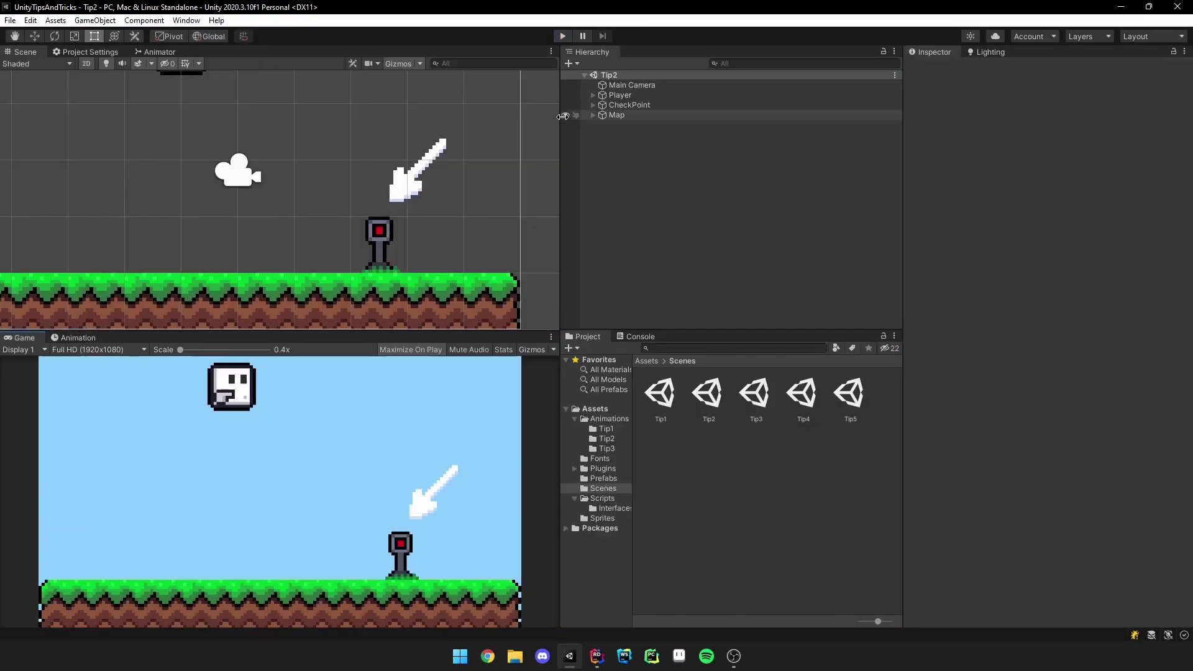
pyautogui.click(629, 105)
pyautogui.scroll(1, 406, 256)
pyautogui.scroll(2, 407, 256)
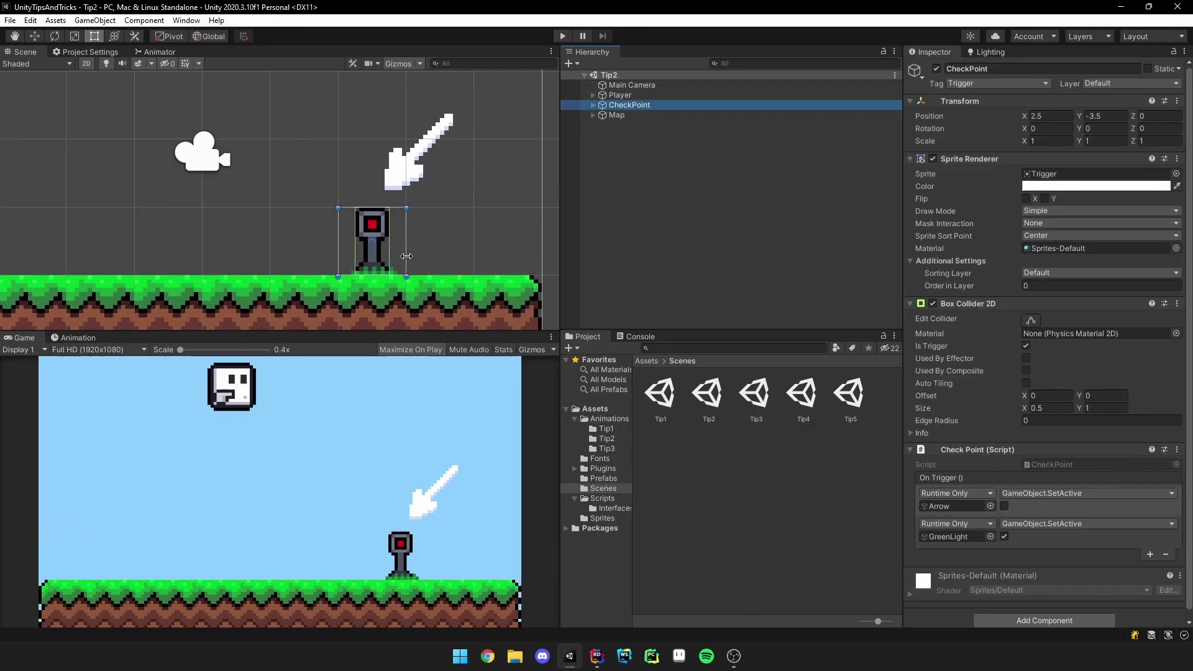
pyautogui.scroll(1, 407, 255)
pyautogui.scroll(-1, 421, 242)
pyautogui.scroll(1, 390, 257)
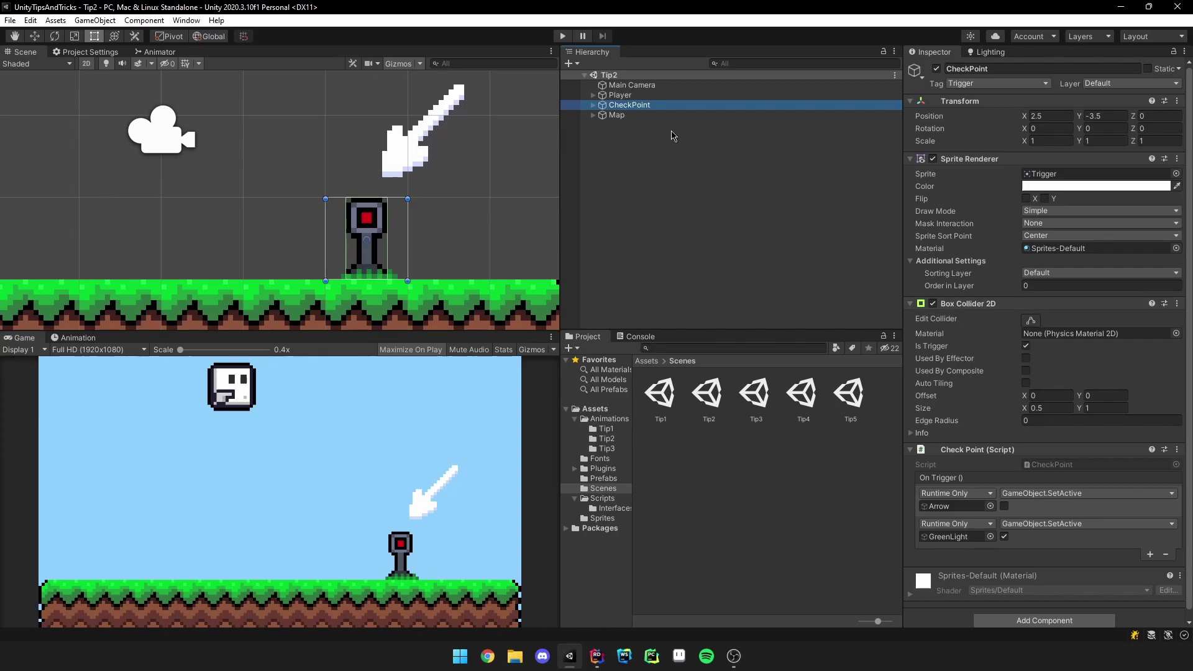
pyautogui.press('Up')
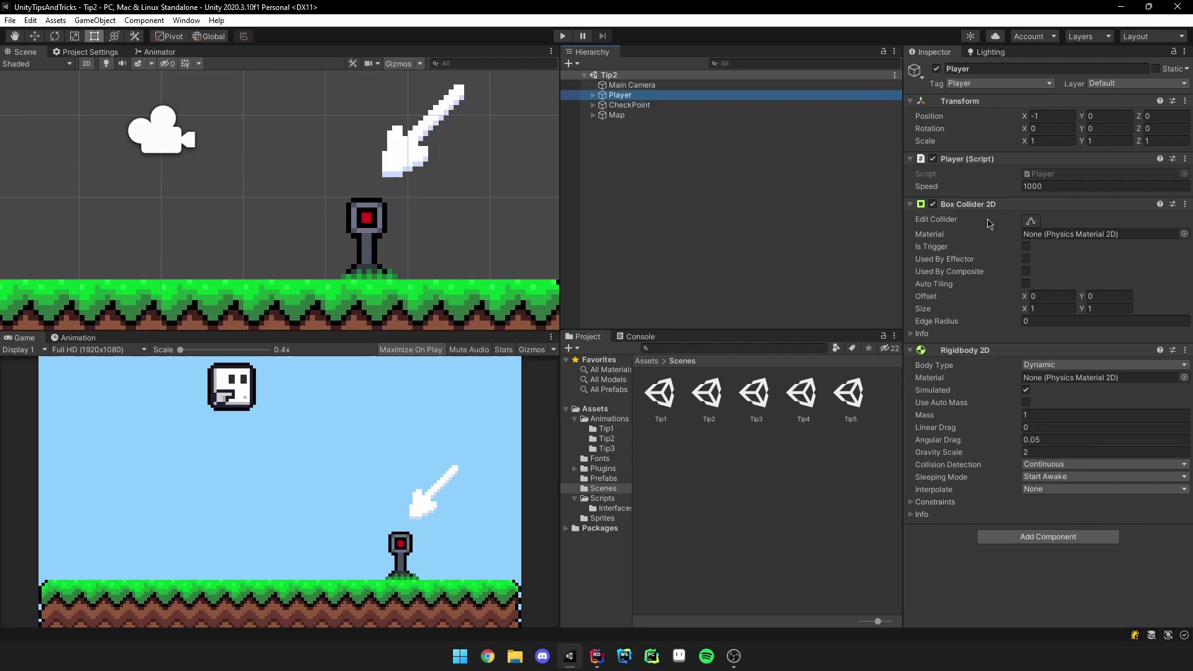
pyautogui.scroll(-2, 447, 177)
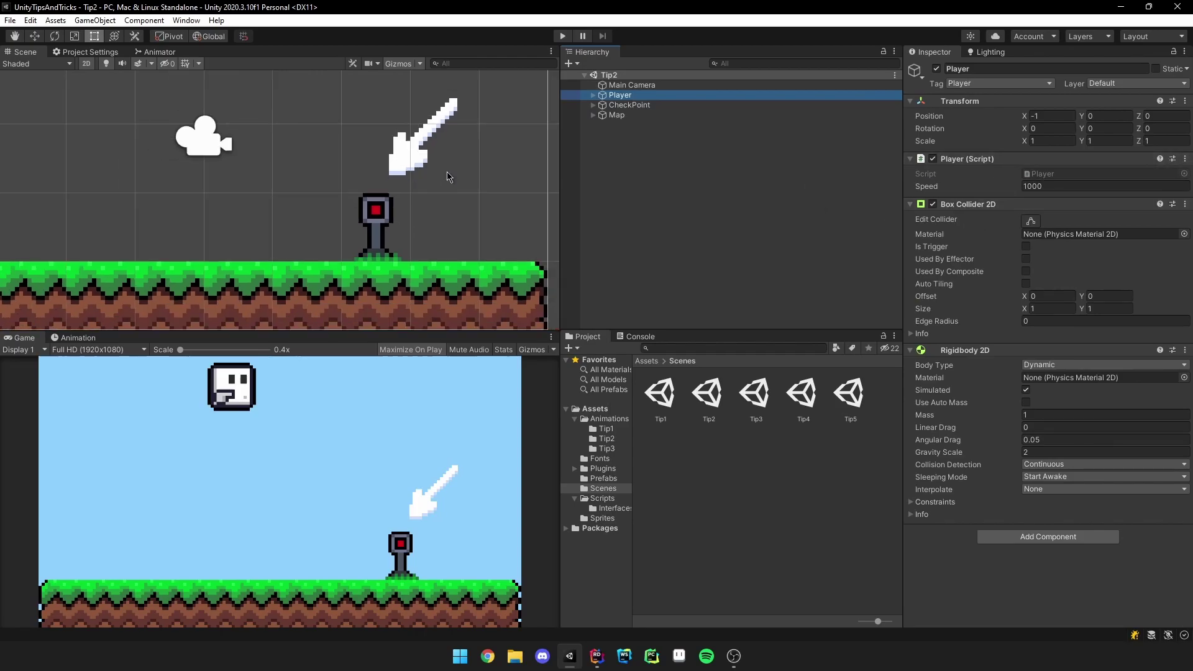
pyautogui.scroll(-1, 446, 177)
pyautogui.scroll(-1, 366, 164)
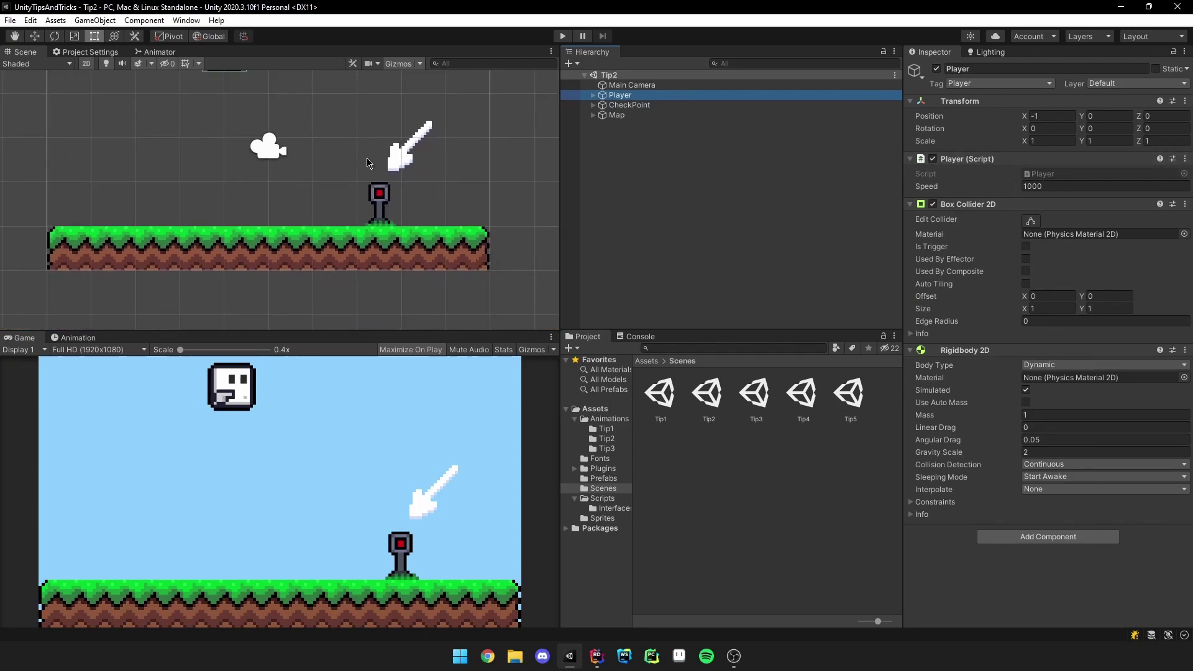
pyautogui.scroll(-1, 373, 158)
pyautogui.scroll(-1, 374, 159)
pyautogui.scroll(-1, 346, 177)
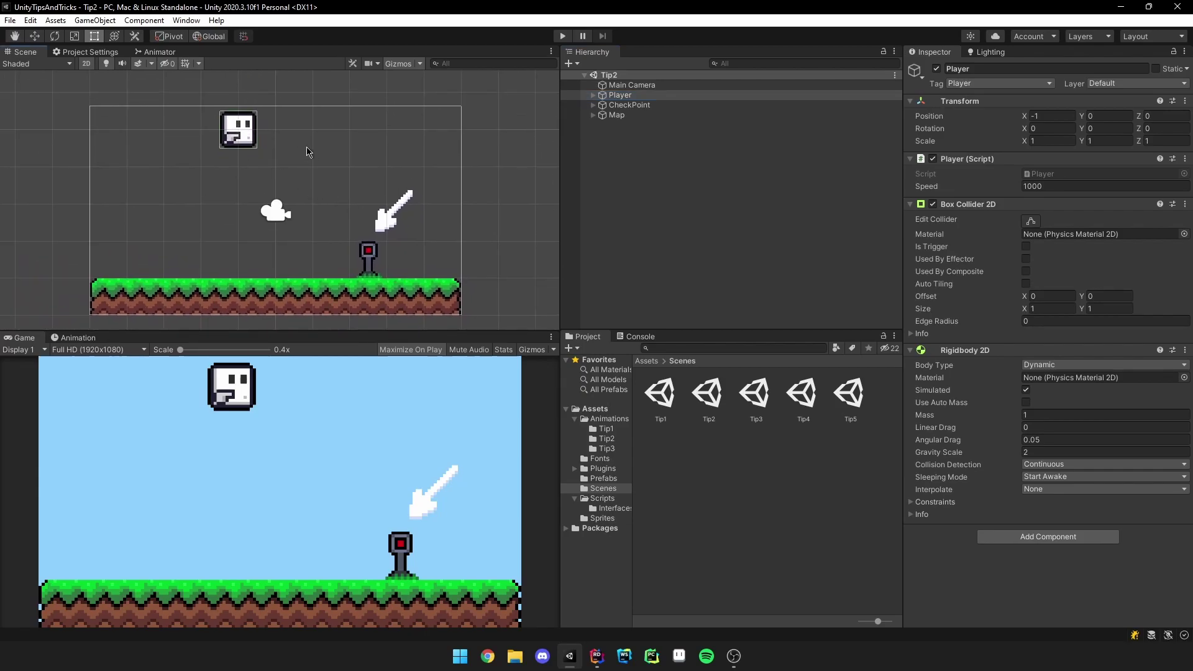
pyautogui.click(1183, 159)
pyautogui.click(1081, 314)
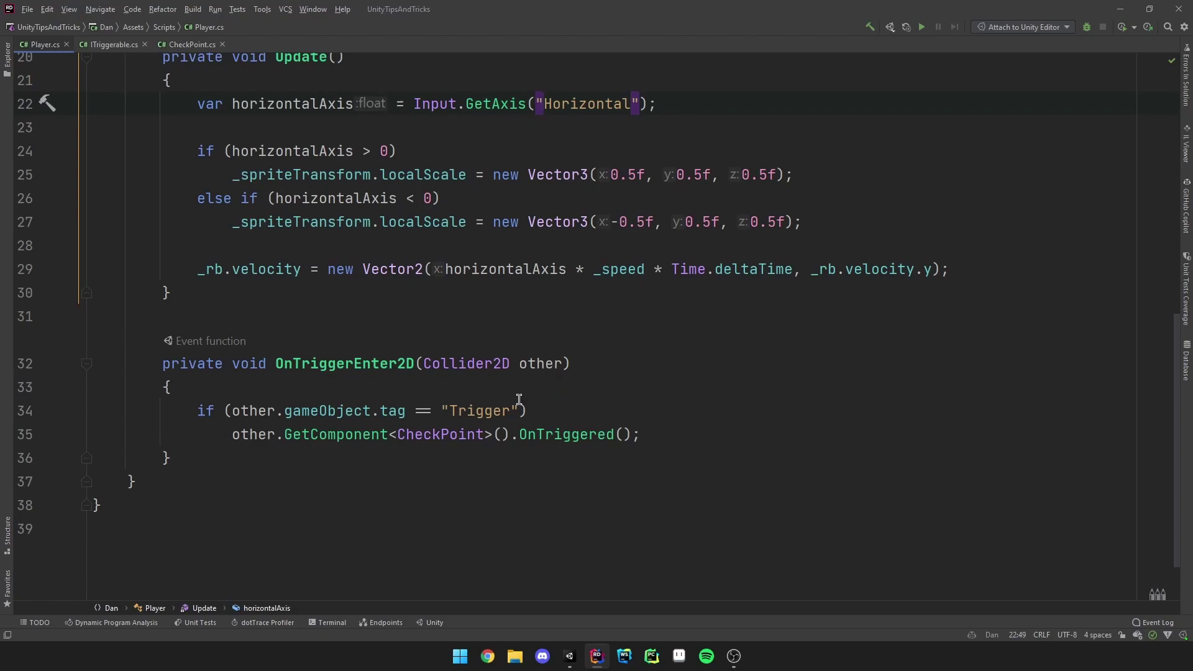
# Replace other.gameObject.tag == "Trigger" on line 34 with CompareTag("Trigger").
pyautogui.moveTo(519, 411); pyautogui.dragTo(233, 413)
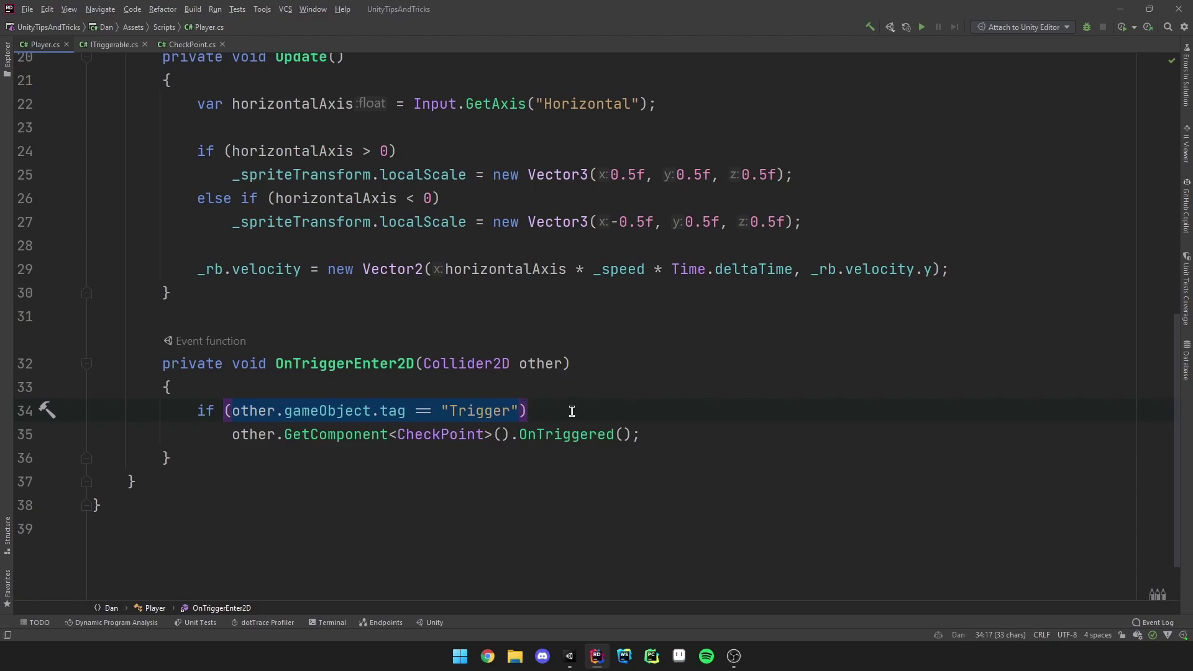
pyautogui.moveTo(528, 411); pyautogui.dragTo(284, 411)
pyautogui.write('Co')
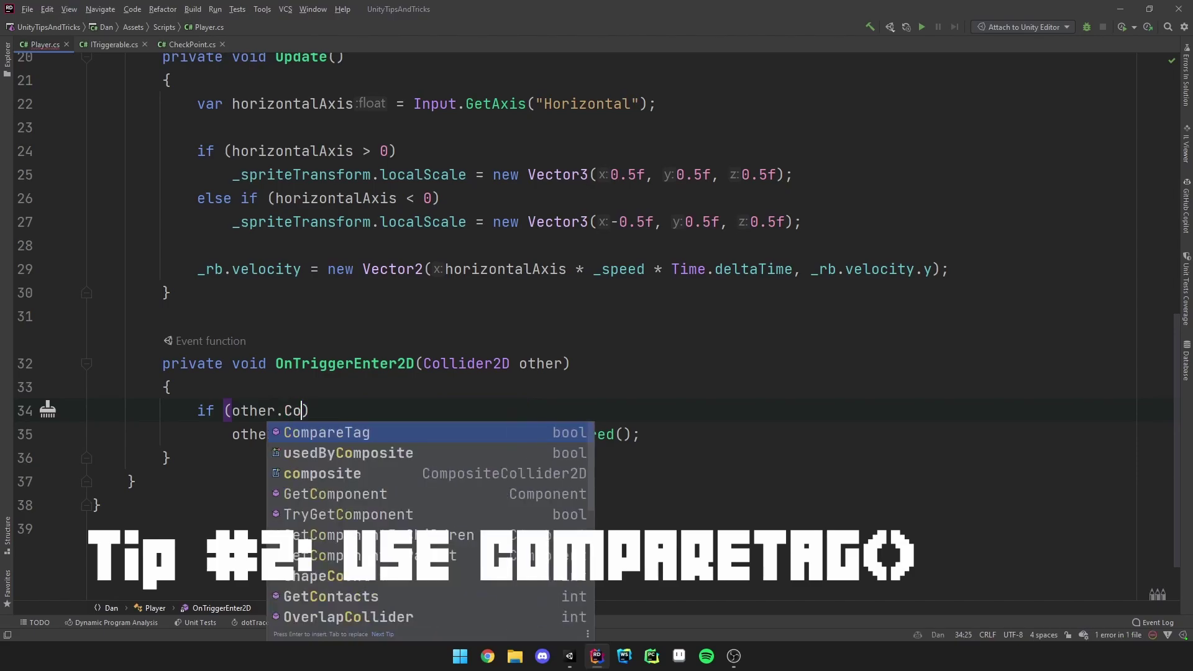
pyautogui.write('m')
pyautogui.press('Return')
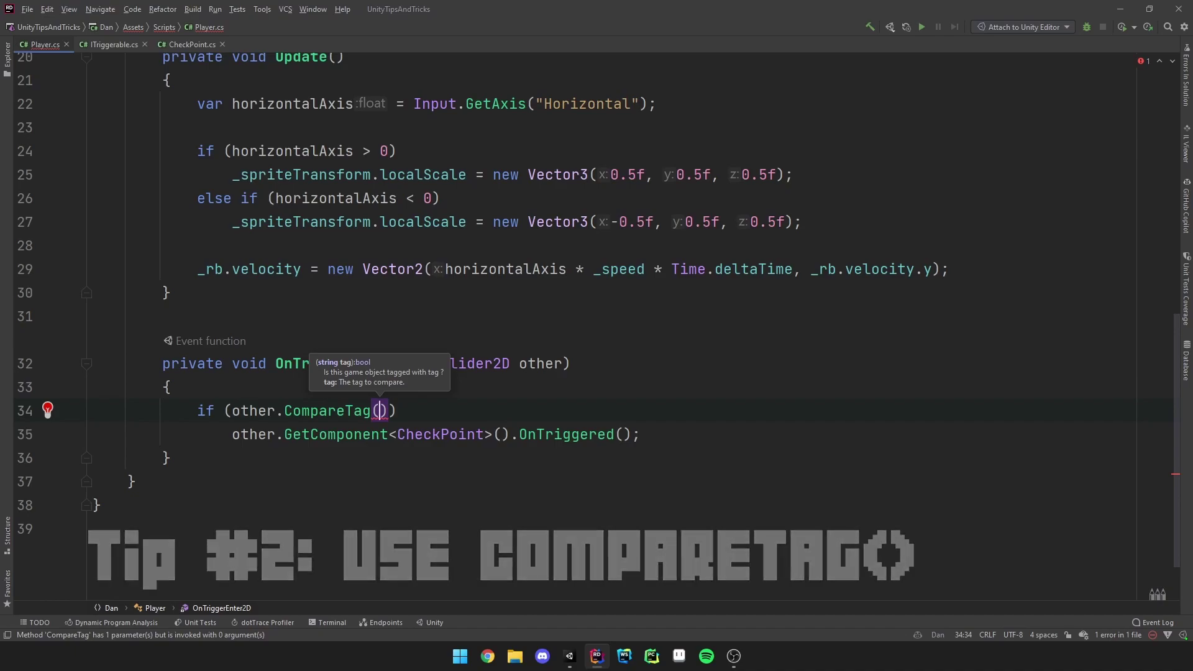
pyautogui.write('"')
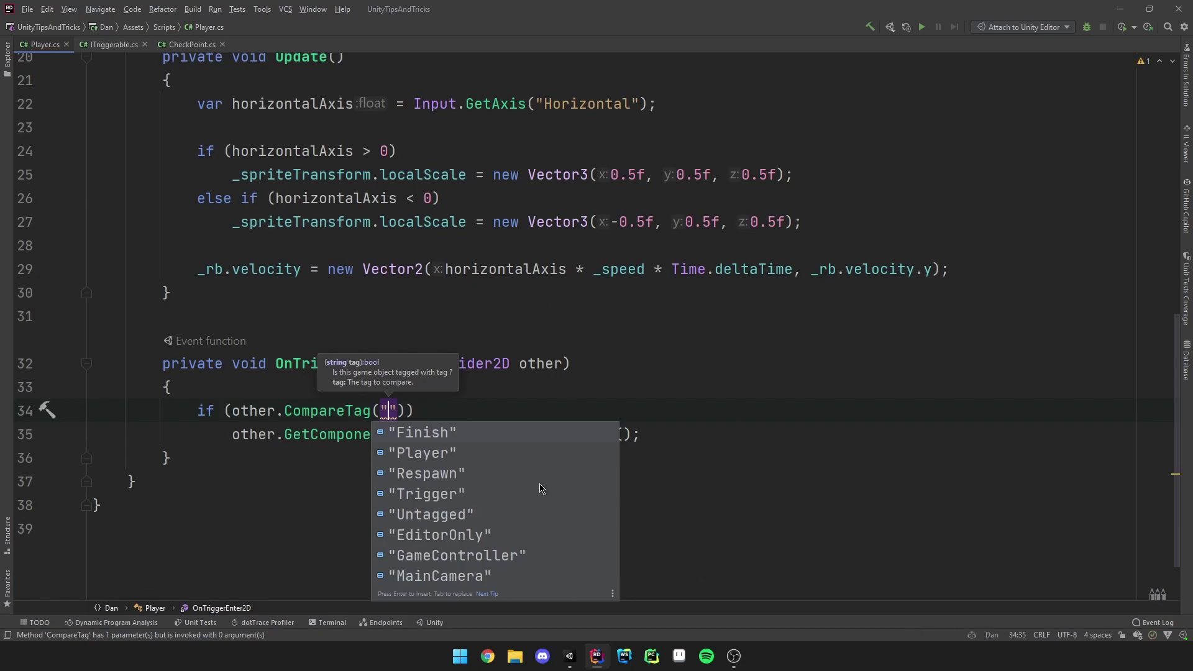
pyautogui.click(499, 495)
pyautogui.click(511, 411)
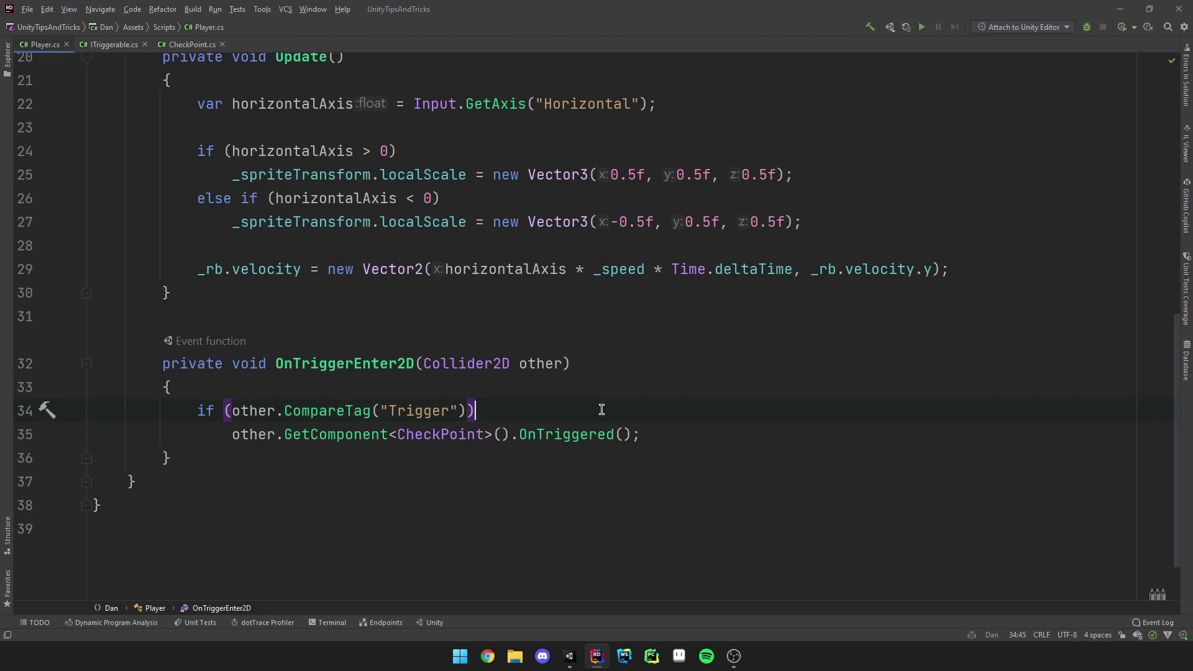
# Use TryGetComponent<ITriggerable>(out var triggerable) and replace line 35's GetComponent call.
pyautogui.hotkey('ctrl', 'shift', 'Left')
pyautogui.hotkey('ctrl', 'shift', 'Left')
pyautogui.hotkey('ctrl', 'shift', 'Left')
pyautogui.write('TryGet')
pyautogui.press('Return')
pyautogui.write('IR>')
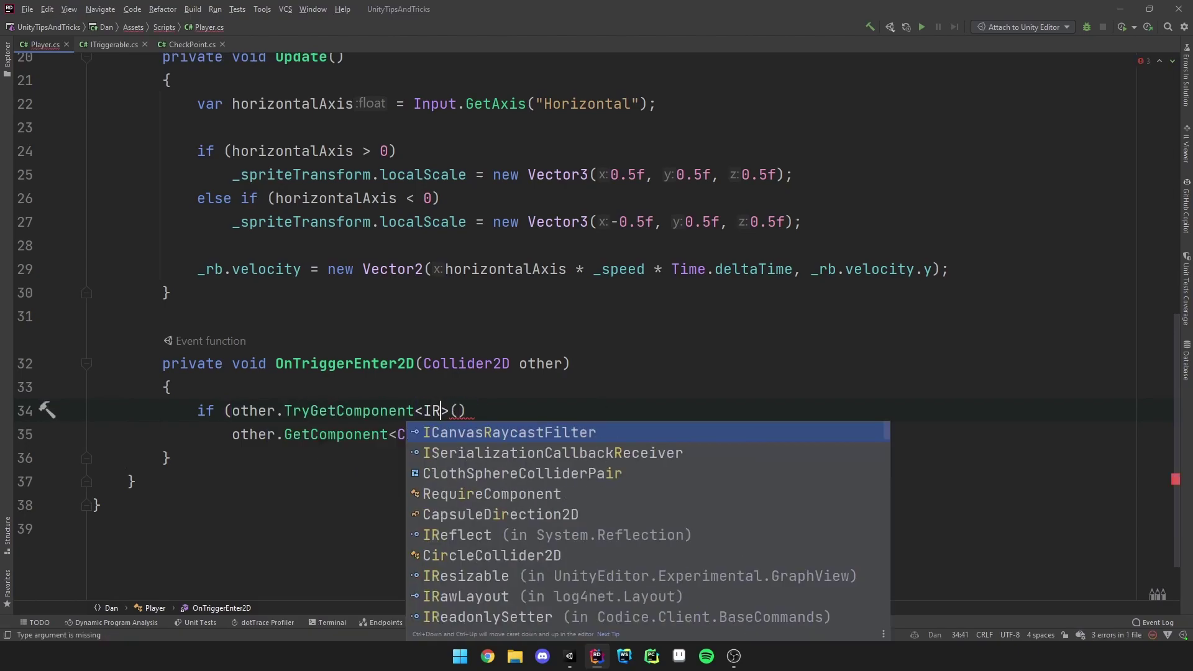
pyautogui.write('Tr')
pyautogui.press('Return')
pyautogui.write('out var triggerable')
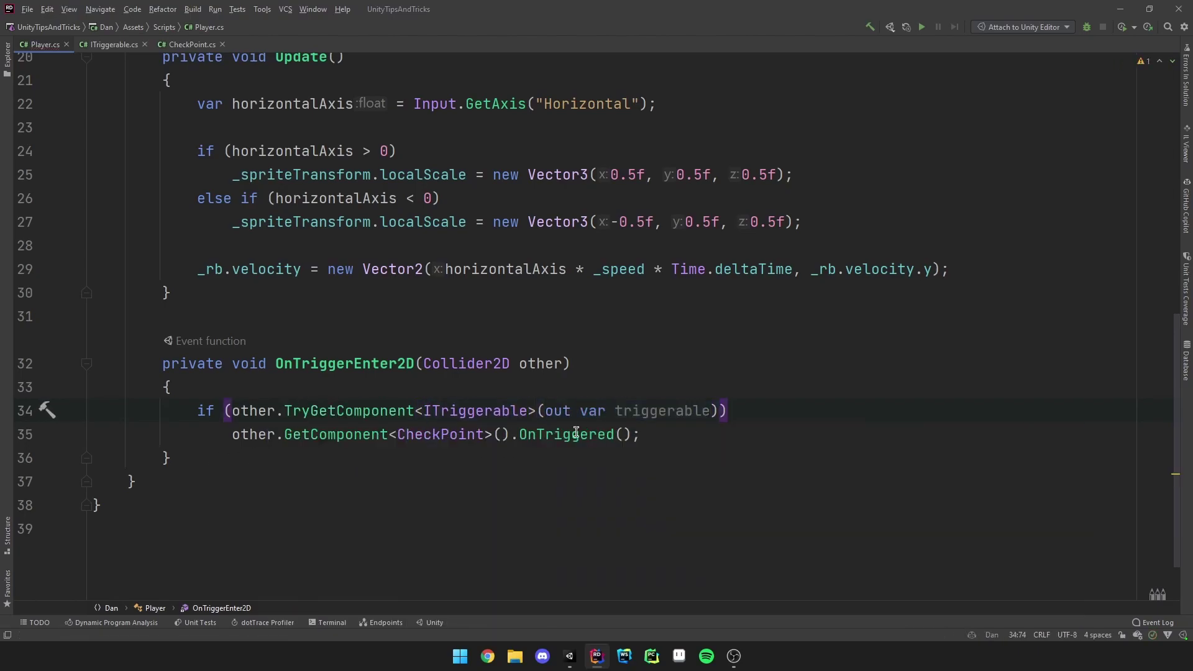
pyautogui.moveTo(232, 435); pyautogui.dragTo(513, 435)
pyautogui.write('triggerable')
pyautogui.press('End')
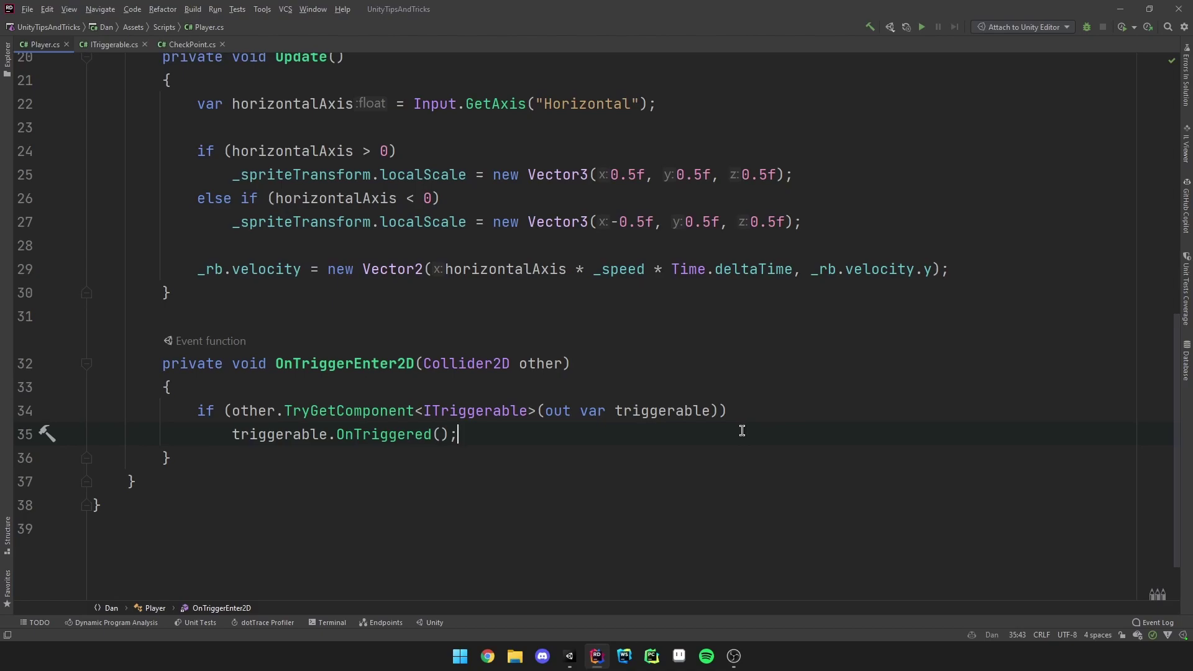
# Highlight the TryGetComponent call, its out var triggerable argument, and triggerable.OnTriggered().
pyautogui.moveTo(283, 413); pyautogui.dragTo(719, 414)
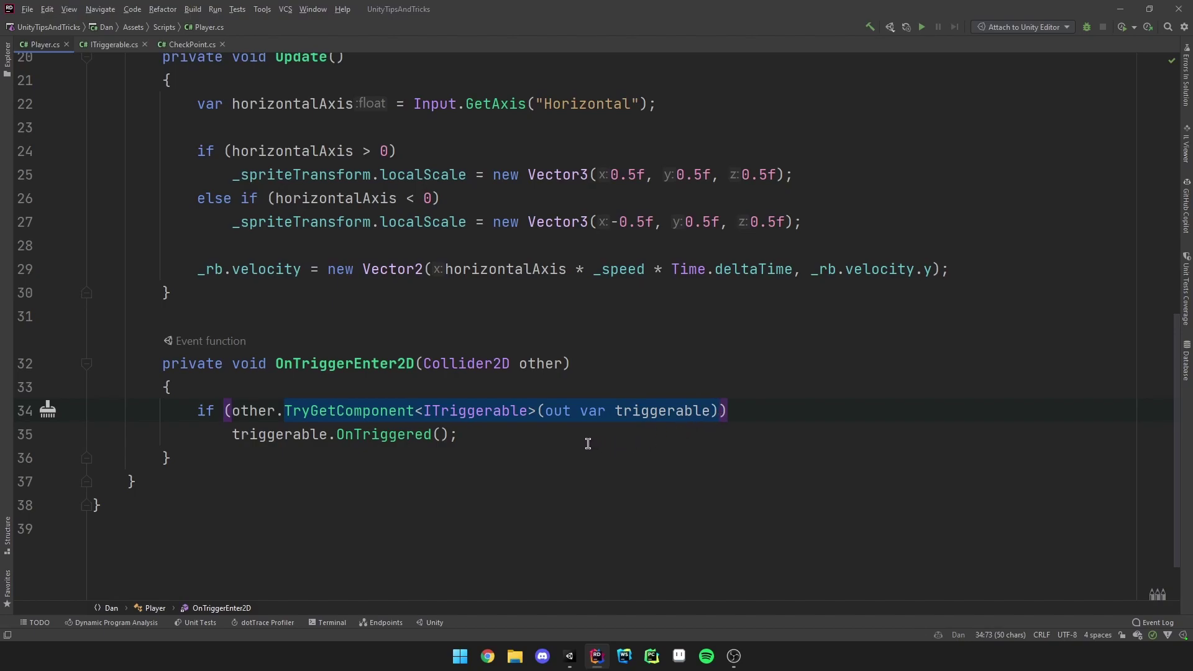
pyautogui.press('End')
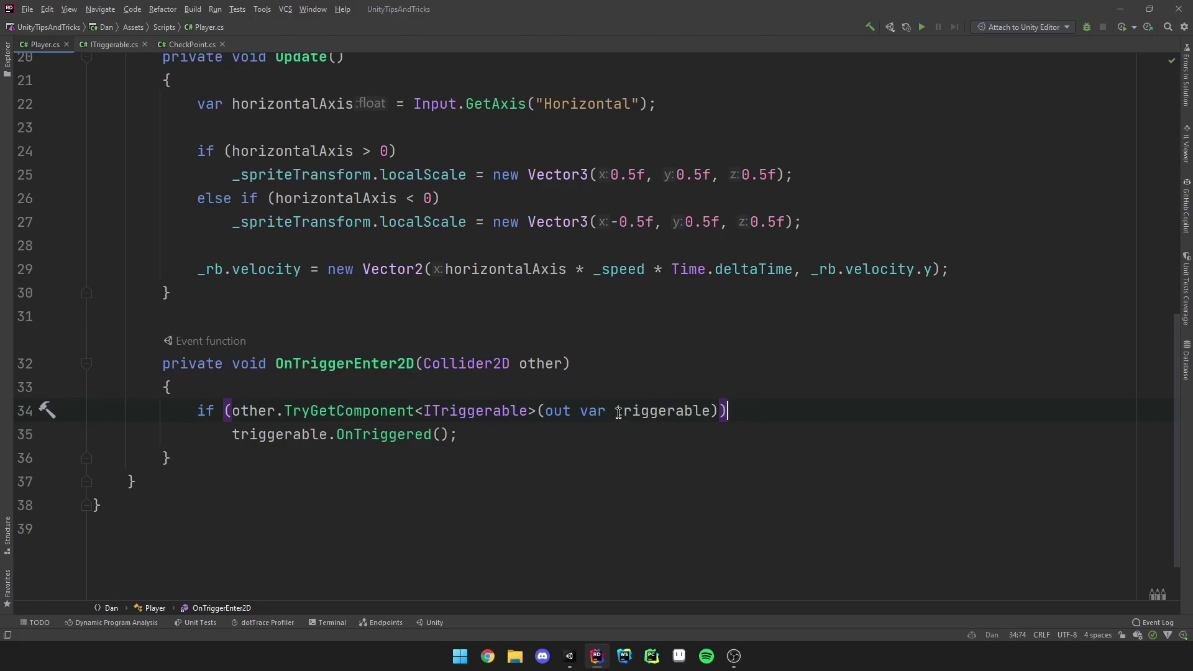
pyautogui.moveTo(541, 410); pyautogui.dragTo(714, 411)
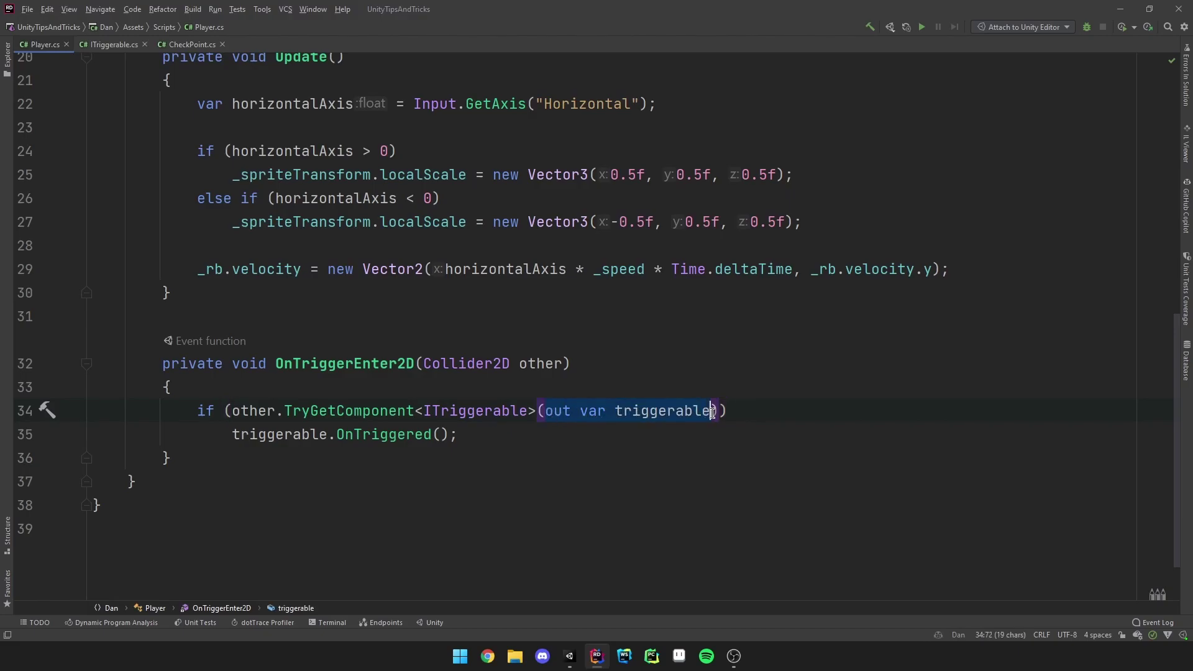
pyautogui.moveTo(461, 436); pyautogui.dragTo(228, 435)
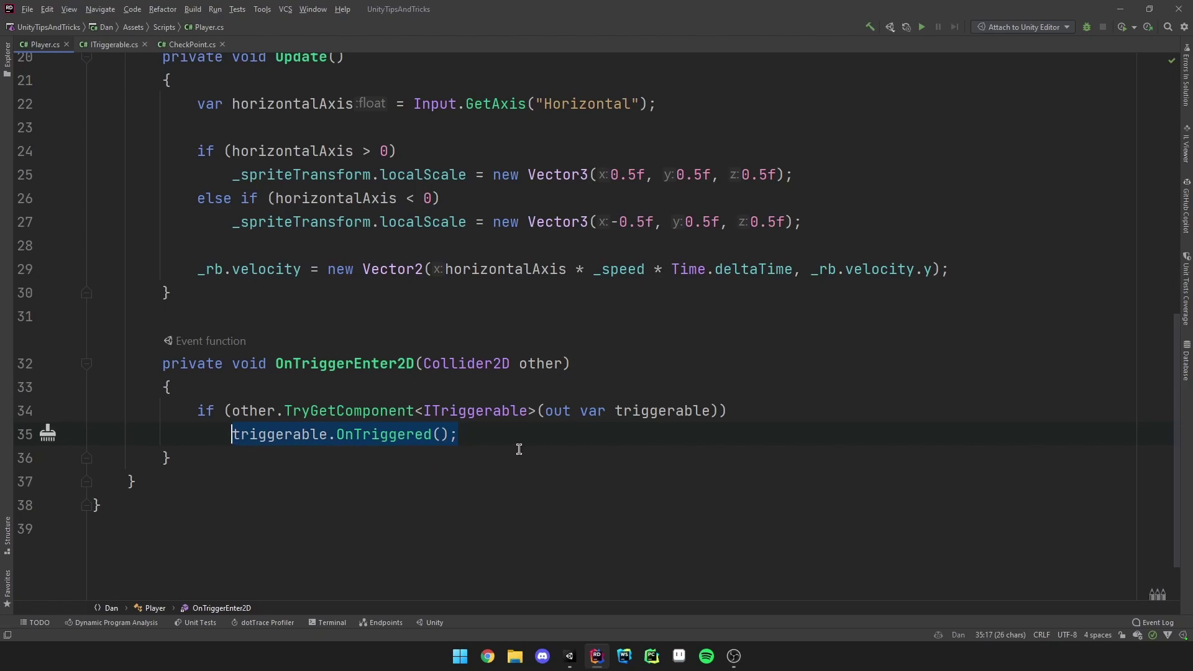
# Review ITriggerable's OnTriggered declaration and CheckPoint's ', ITriggerable' implementation.
pyautogui.keyDown('ctrl'); pyautogui.click(495, 413); pyautogui.keyUp('ctrl')
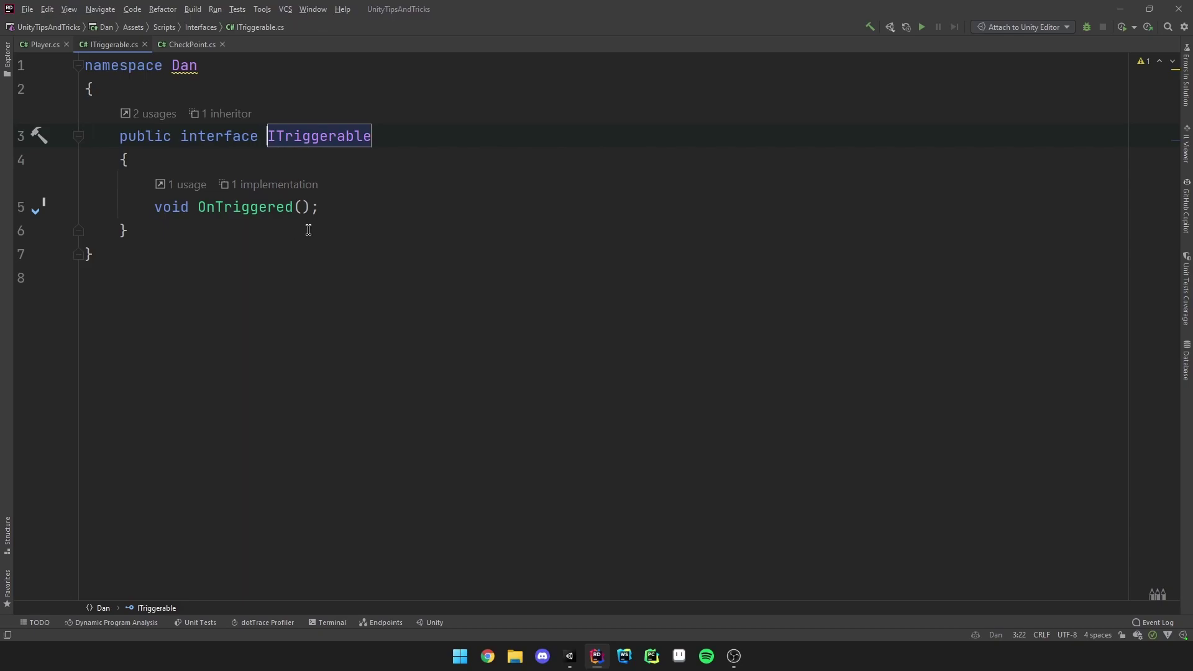
pyautogui.moveTo(343, 209); pyautogui.dragTo(154, 209)
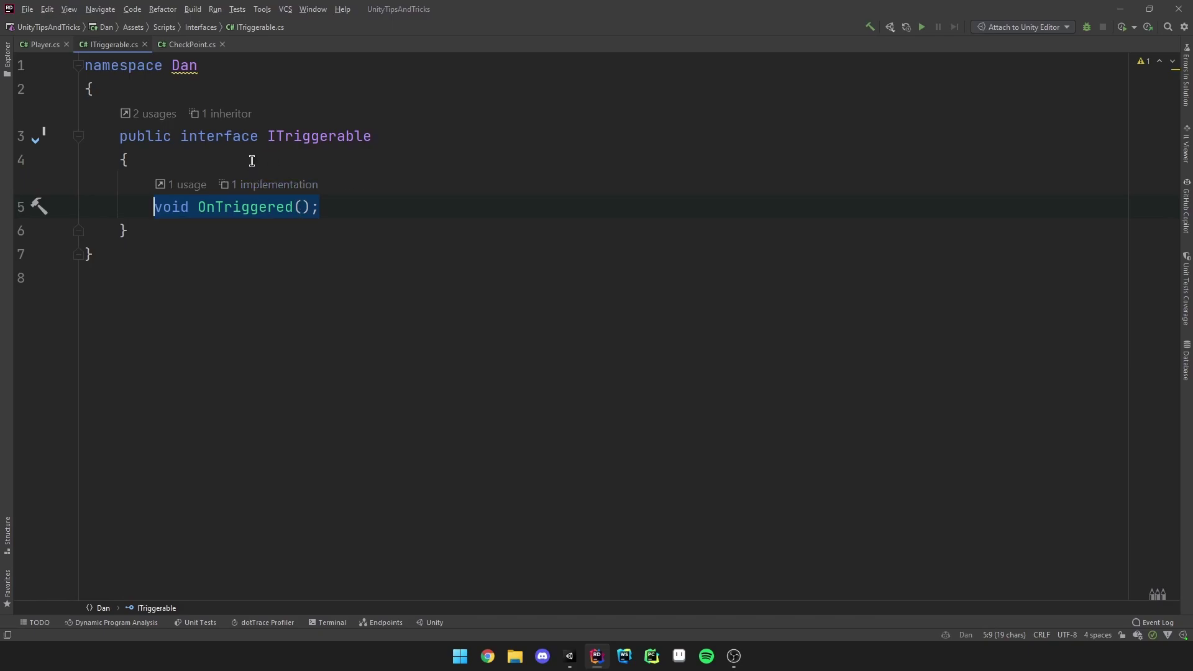
pyautogui.click(196, 44)
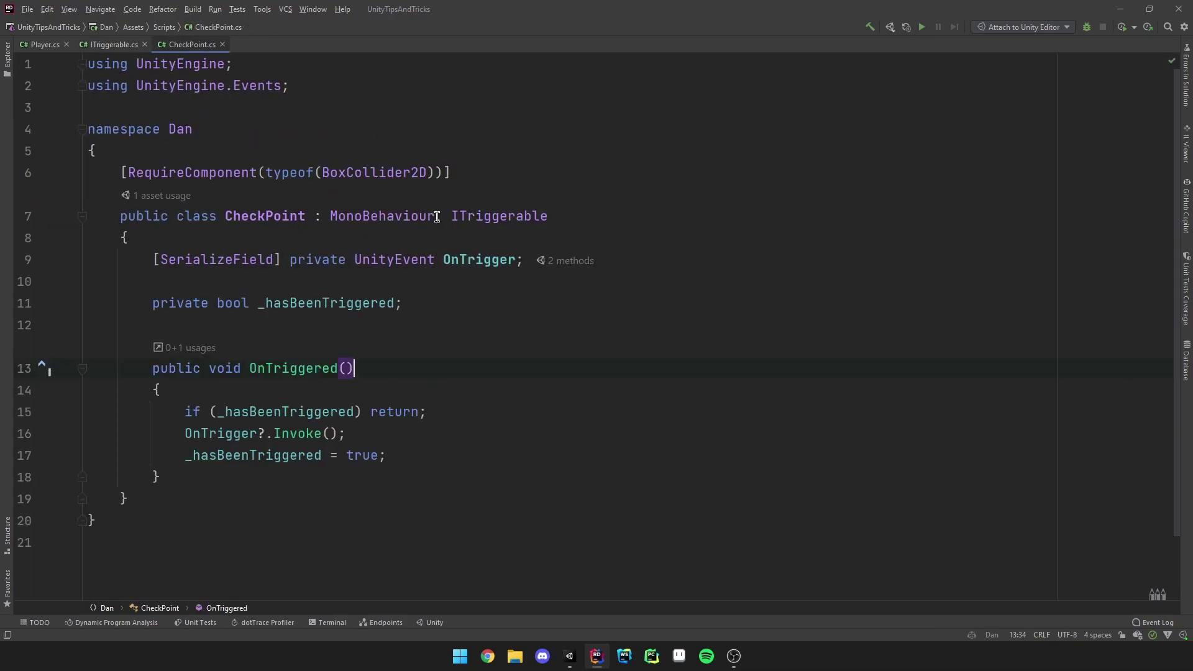
pyautogui.moveTo(436, 217); pyautogui.dragTo(549, 217)
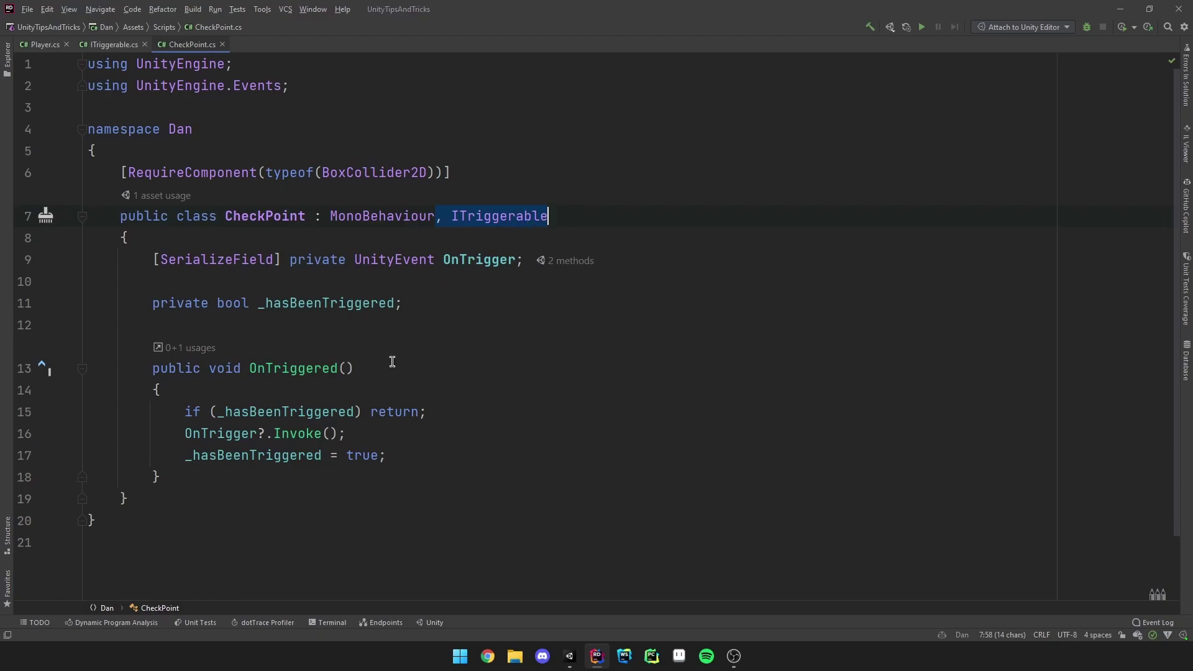
# Inspect CheckPoint's On Trigger event in Unity, then return to Player.cs in Rider.
pyautogui.click(570, 655)
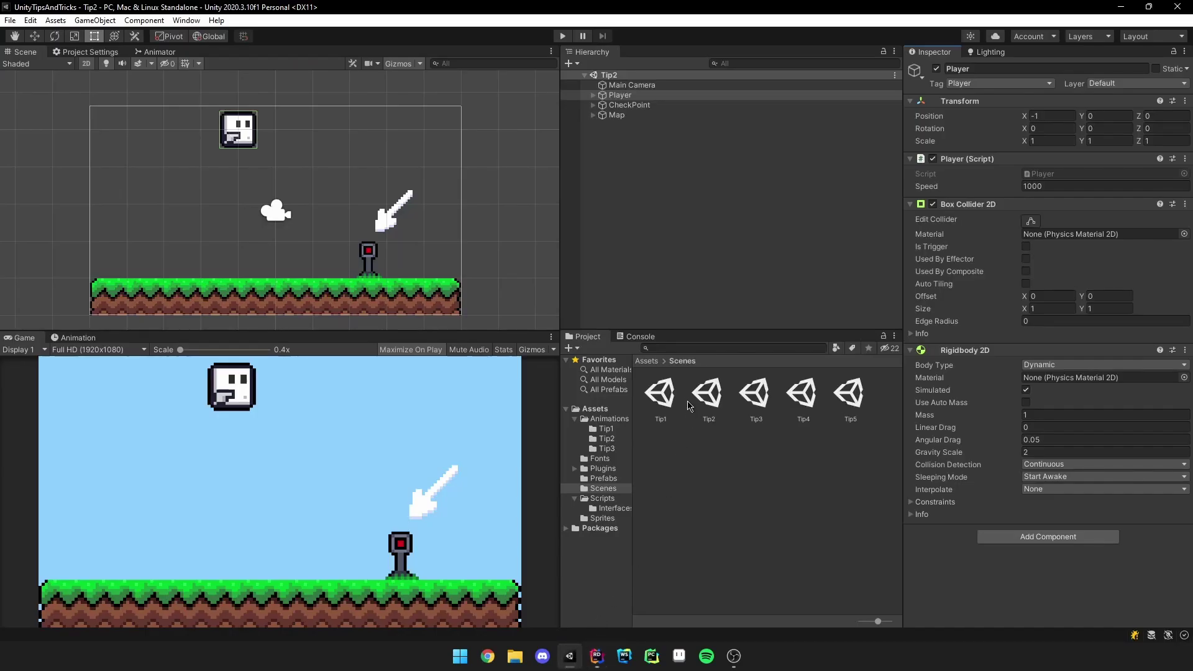
pyautogui.click(666, 105)
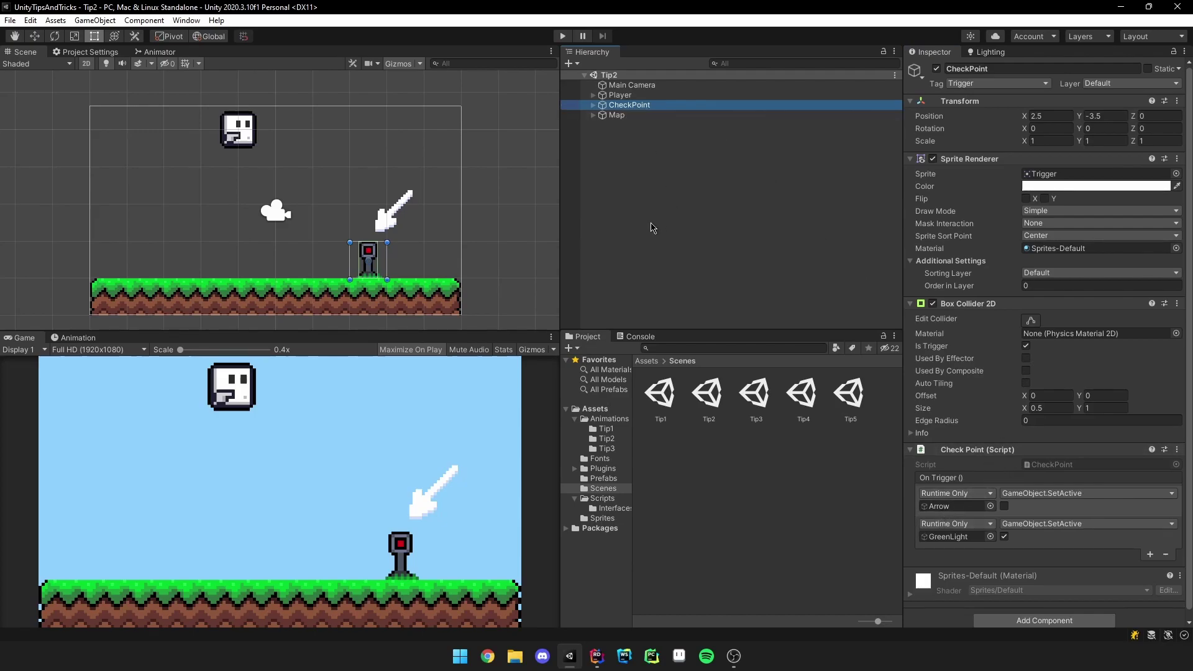
pyautogui.click(596, 655)
pyautogui.click(47, 45)
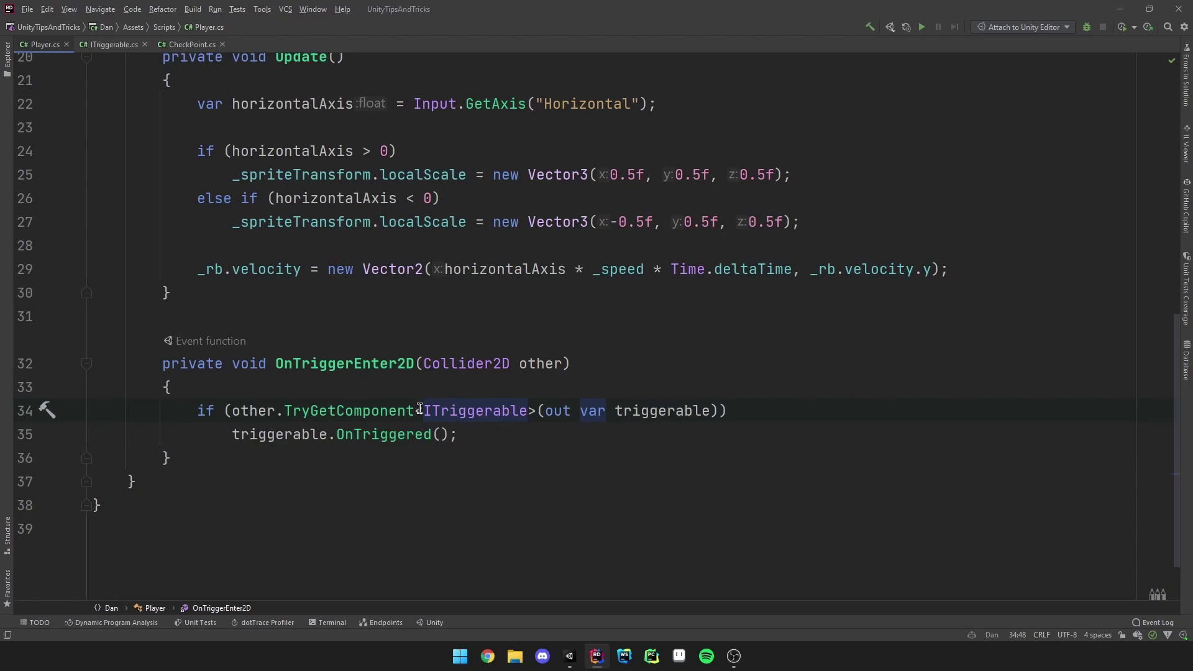
# Highlight ITriggerable on line 34 of Player.cs.
pyautogui.moveTo(424, 410); pyautogui.dragTo(528, 411)
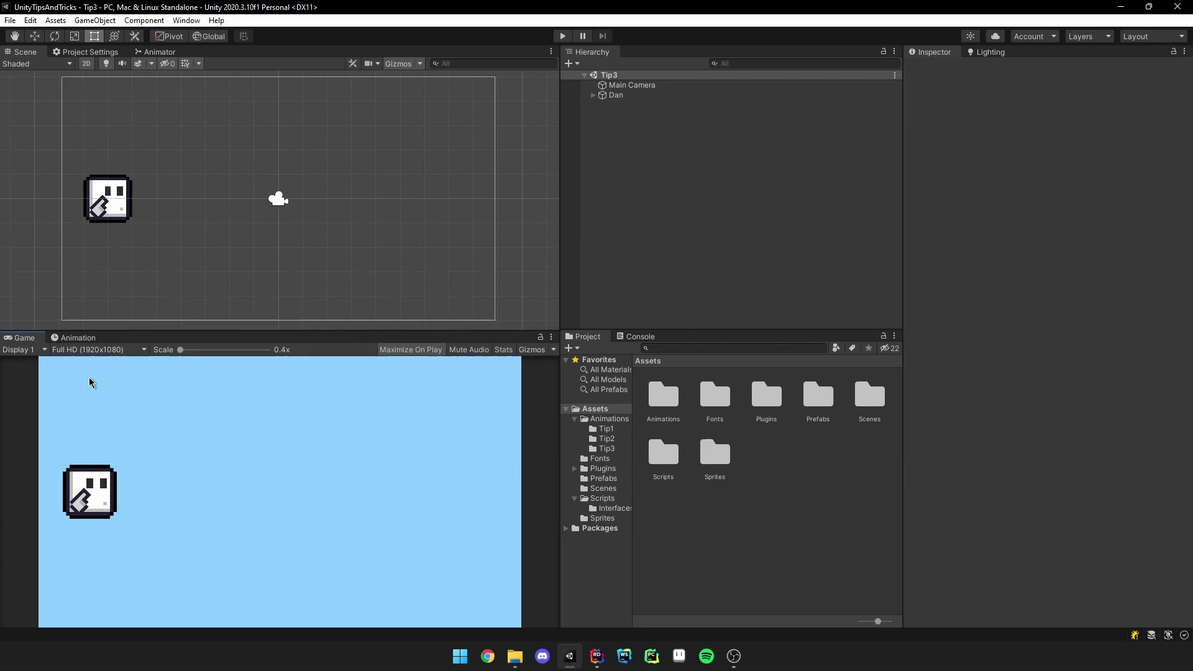
# Preview Dan's WeirdAnimation in the Animation window, playing it and then stopping it.
pyautogui.click(77, 337)
pyautogui.click(91, 348)
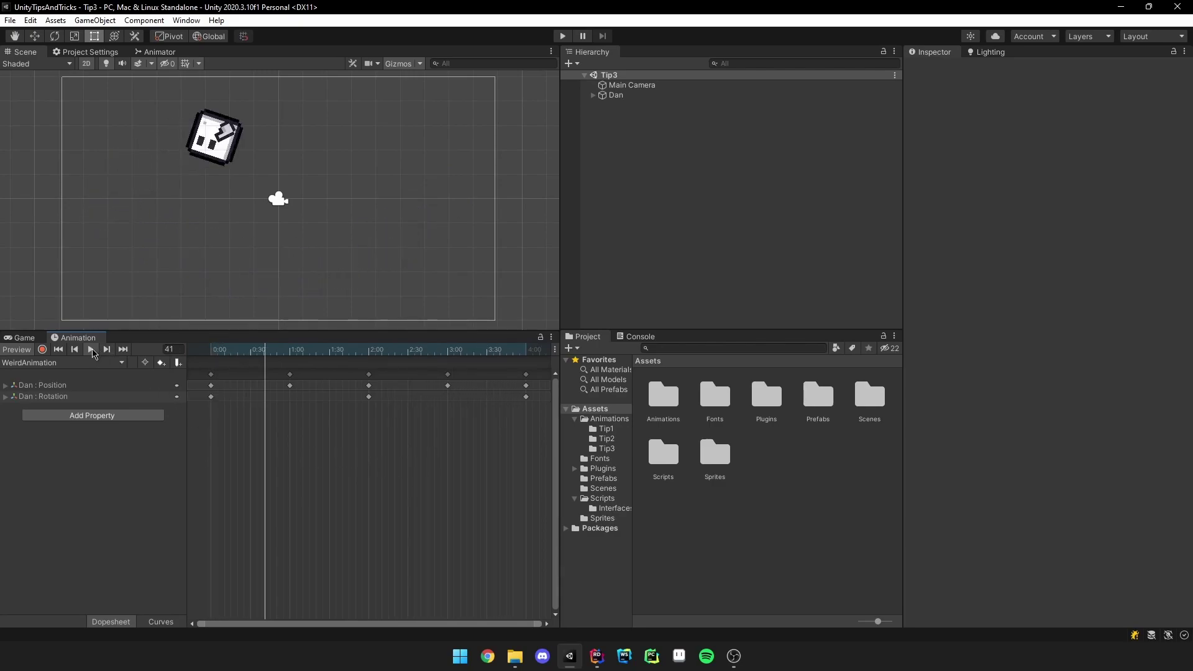
pyautogui.click(91, 349)
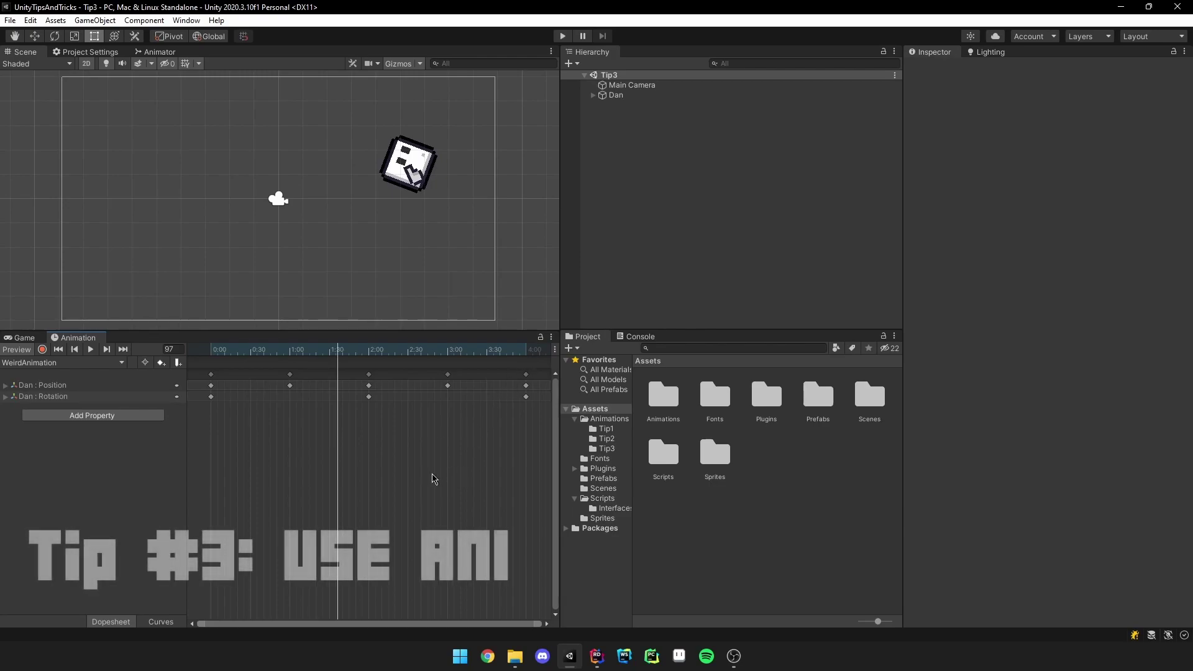
# Select Dan and open its ConfettiSummoner script in Rider with Edit Script.
pyautogui.click(616, 95)
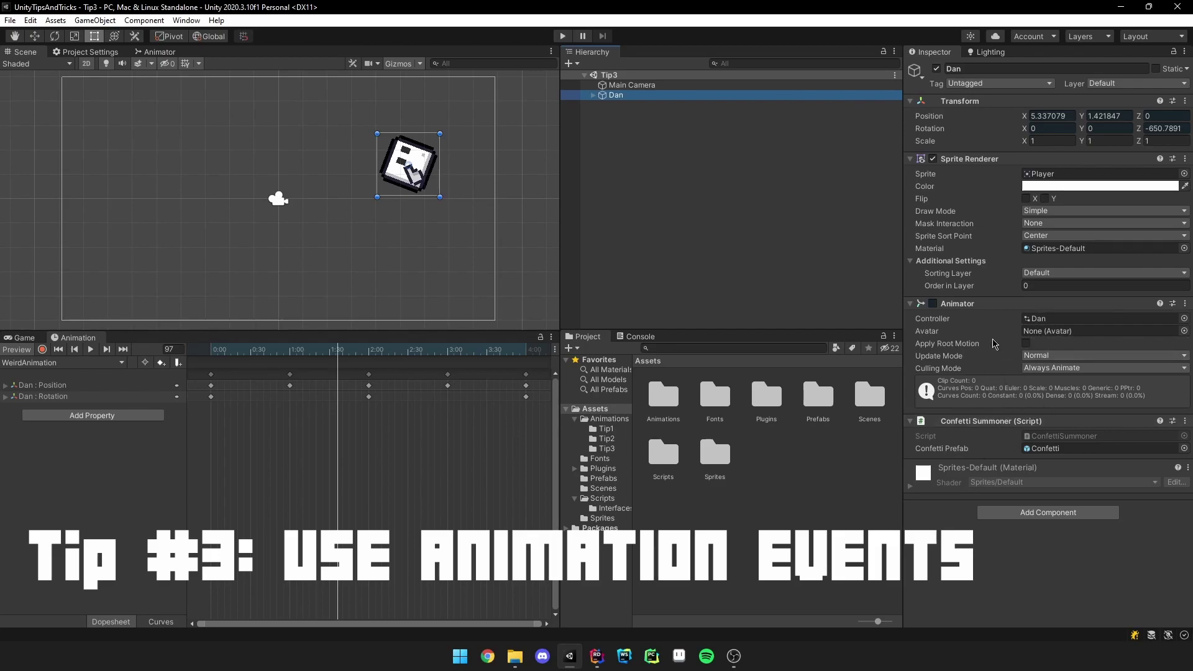
pyautogui.click(1184, 422)
pyautogui.click(1081, 572)
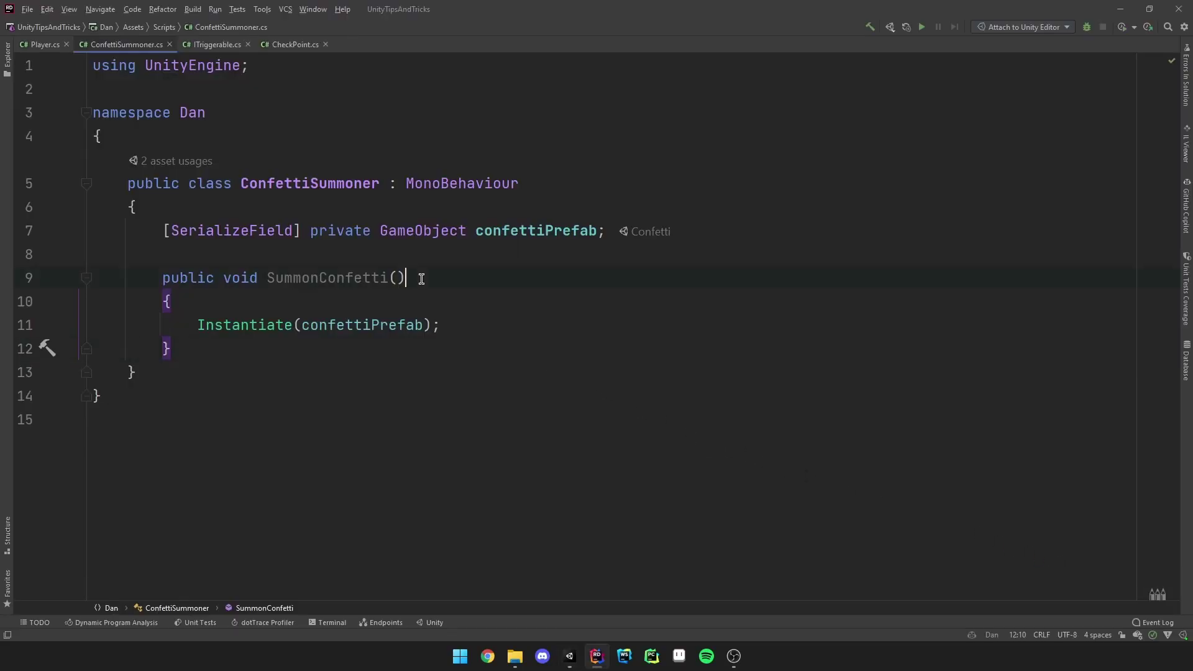
# Highlight the Instantiate(confettiPrefab) line in SummonConfetti, then switch back to Unity.
pyautogui.moveTo(420, 278); pyautogui.dragTo(268, 277)
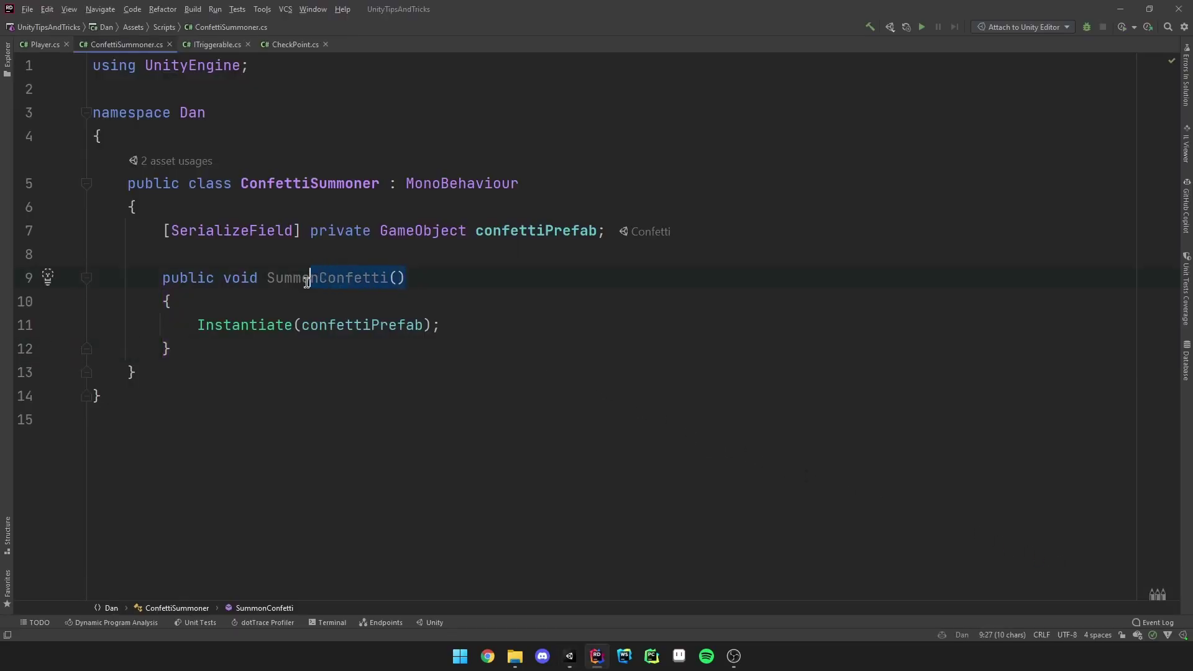
pyautogui.click(280, 343)
pyautogui.click(431, 325)
pyautogui.moveTo(431, 325); pyautogui.dragTo(197, 325)
pyautogui.moveTo(162, 277); pyautogui.dragTo(216, 277)
pyautogui.click(1121, 9)
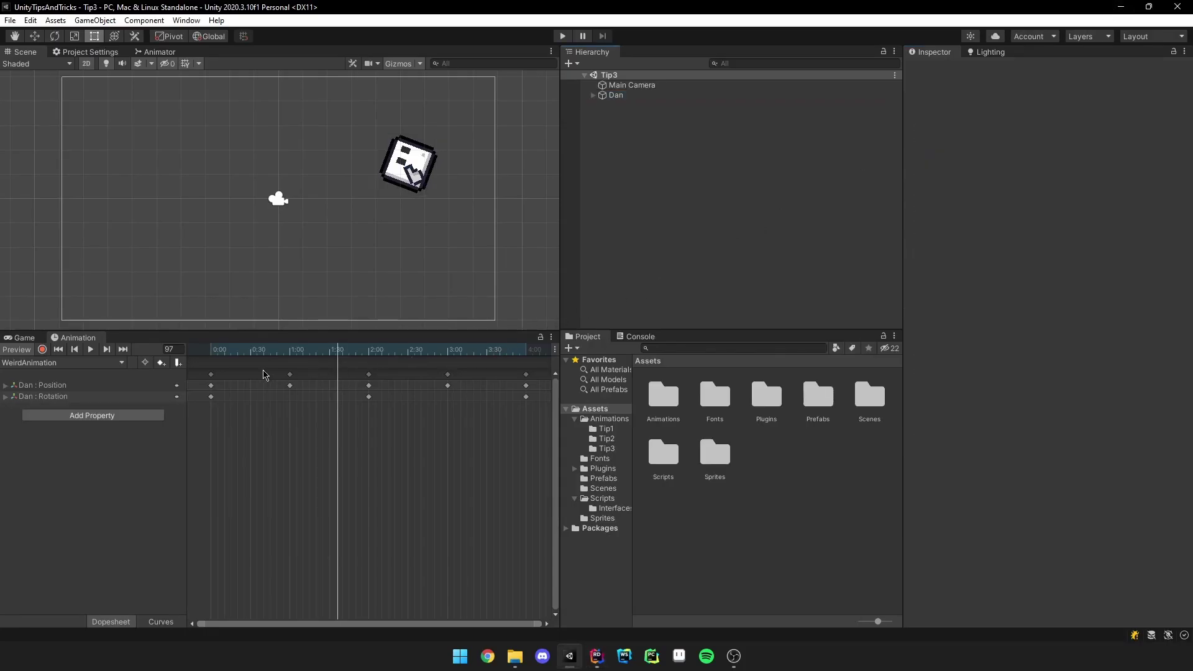
# Add an event at frame 240 of WeirdAnimation calling SummonConfetti(), then reselect Dan.
pyautogui.moveTo(355, 354); pyautogui.dragTo(528, 353)
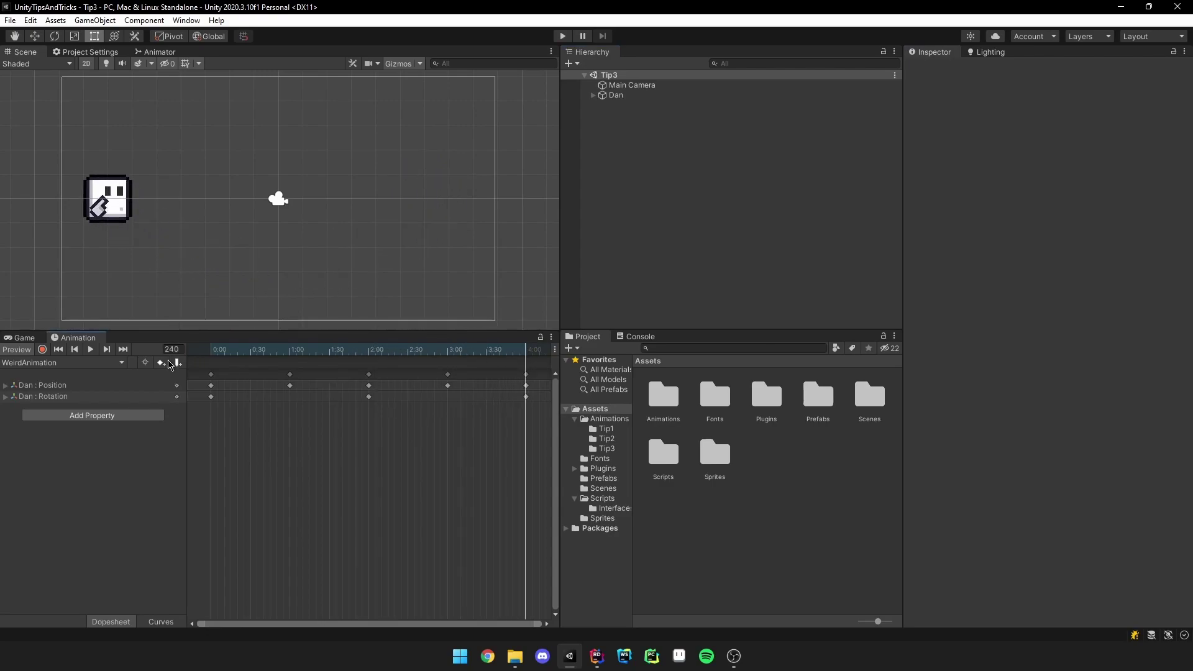
pyautogui.click(178, 363)
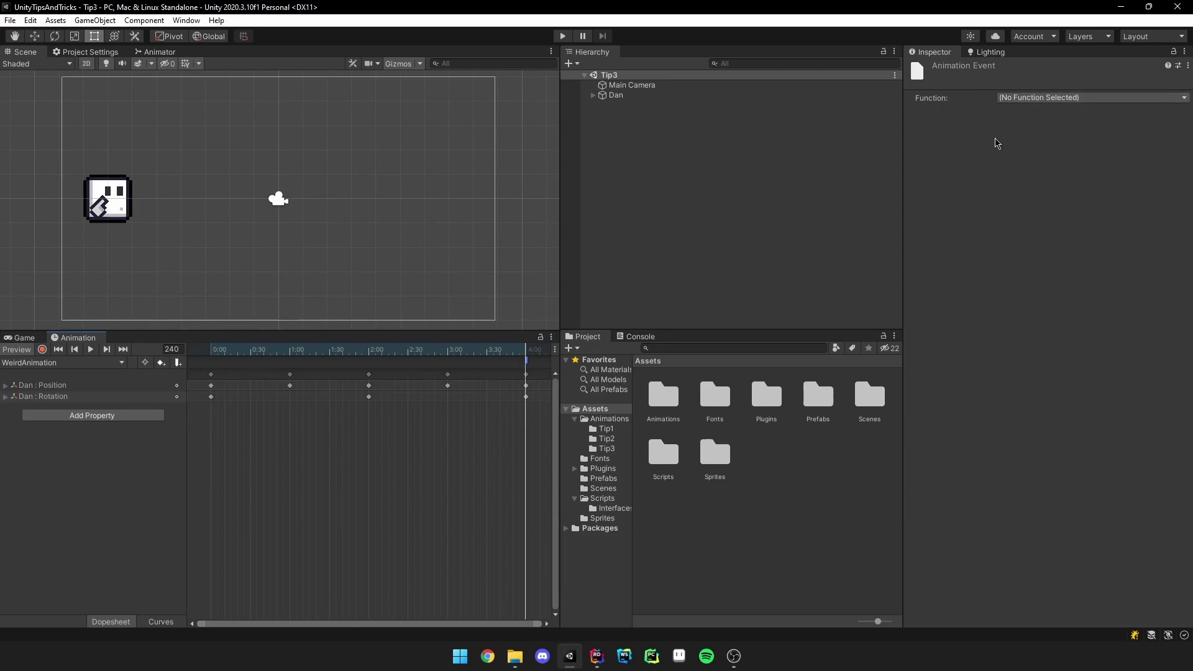
pyautogui.click(1043, 99)
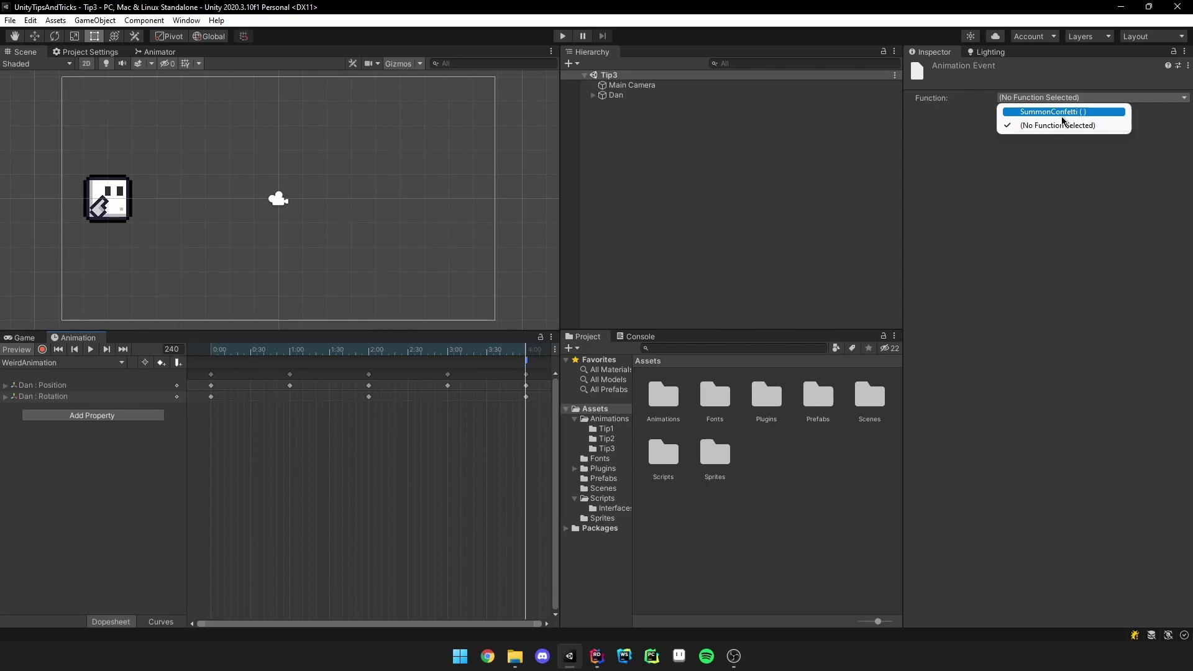
pyautogui.click(1079, 113)
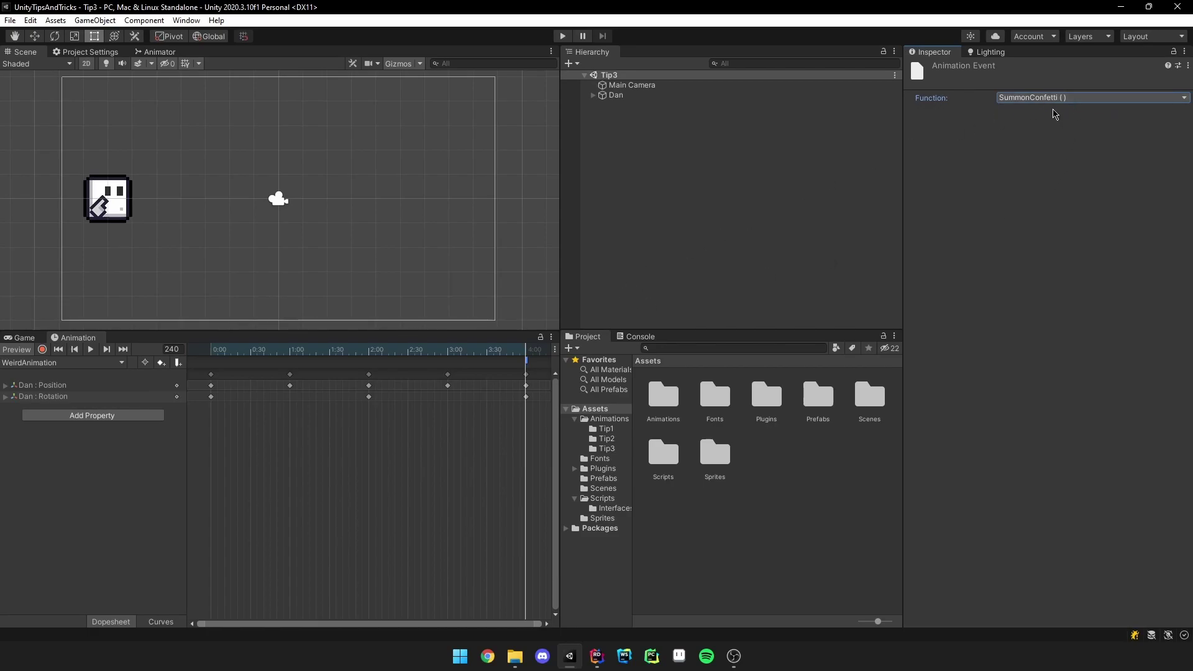
pyautogui.click(533, 379)
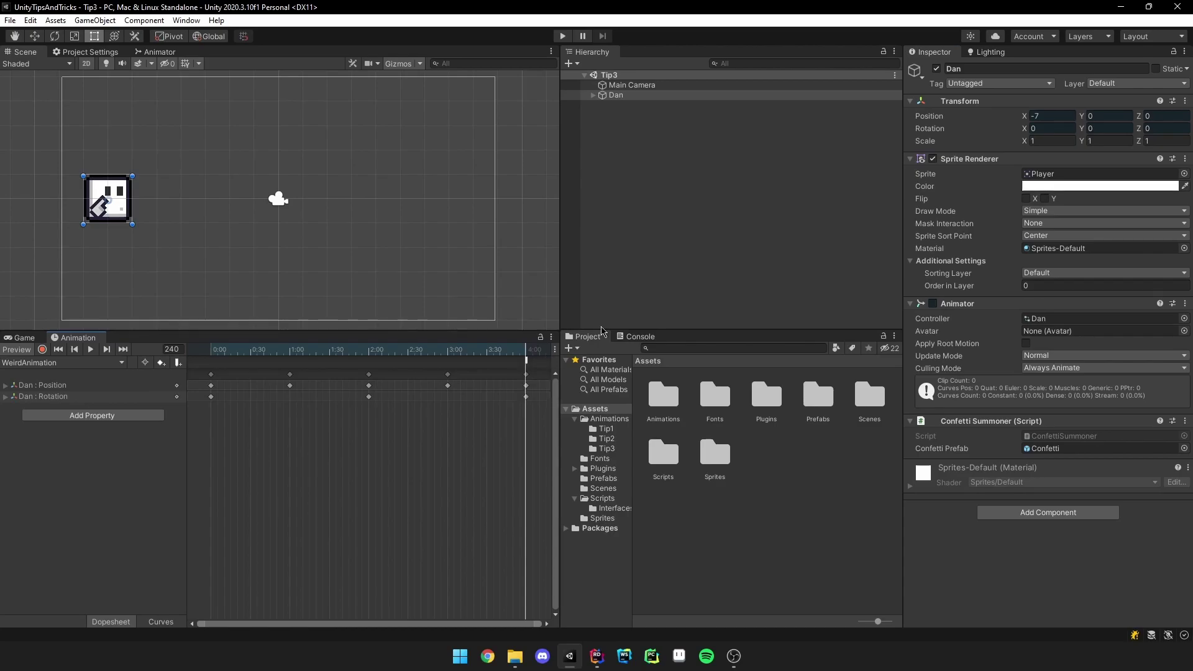
# Play-test the confetti event, drag its marker earlier to about 0:30, and play again.
pyautogui.hotkey('ctrl', 'p')
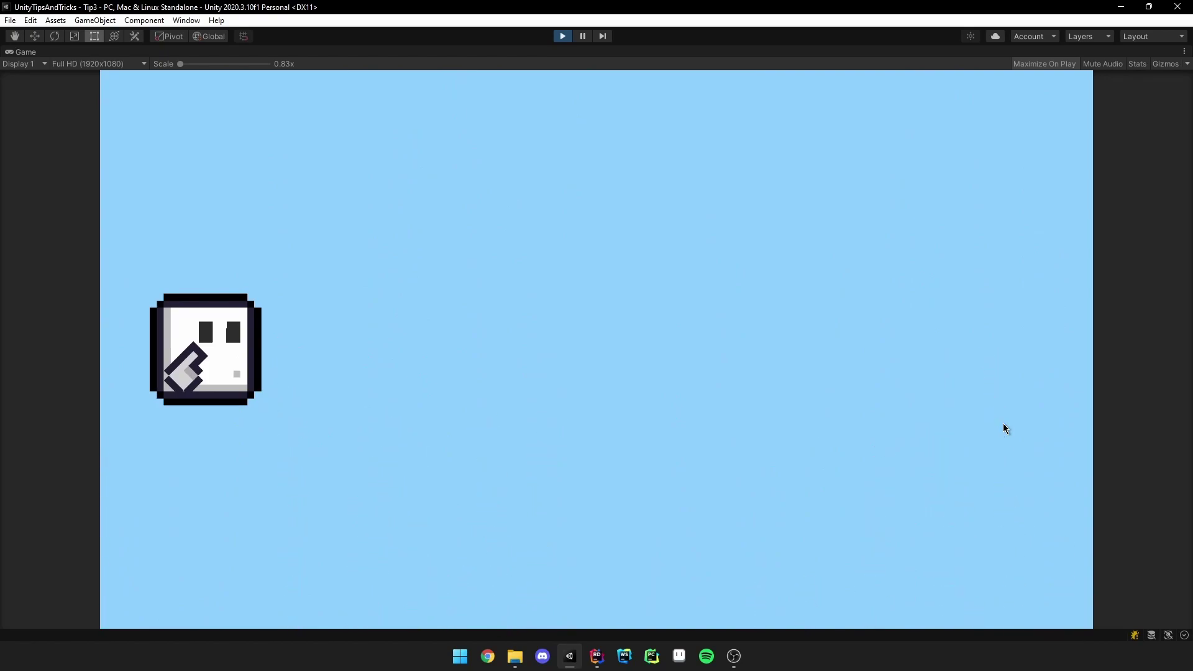
pyautogui.click(561, 36)
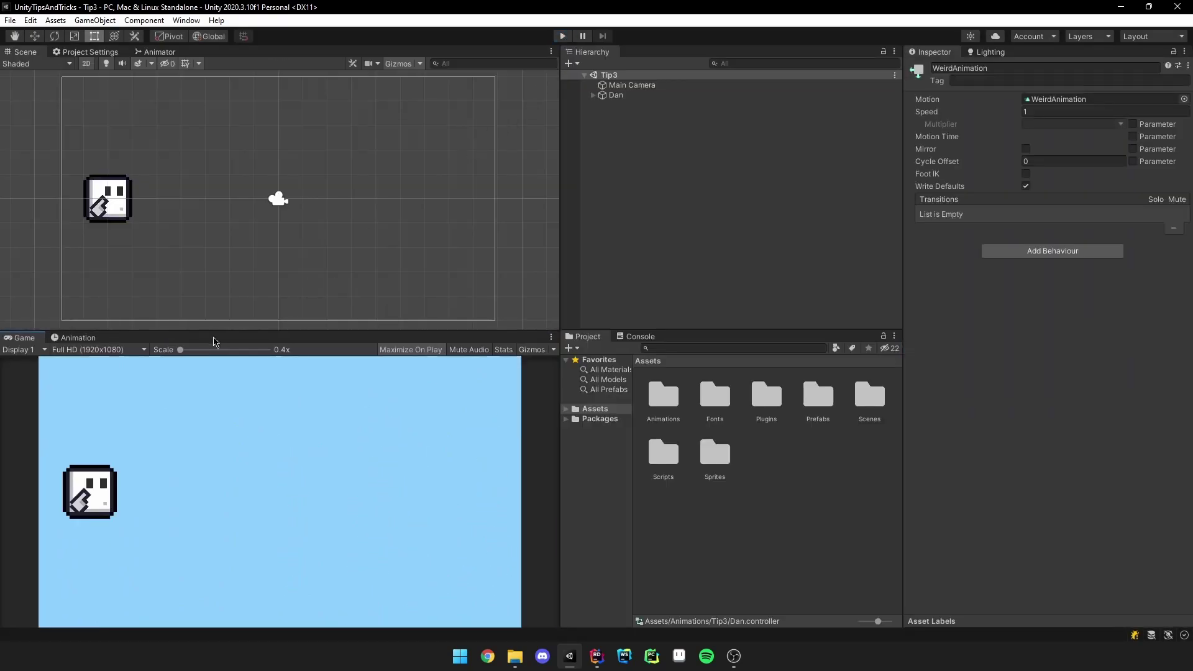
pyautogui.click(84, 338)
pyautogui.click(615, 96)
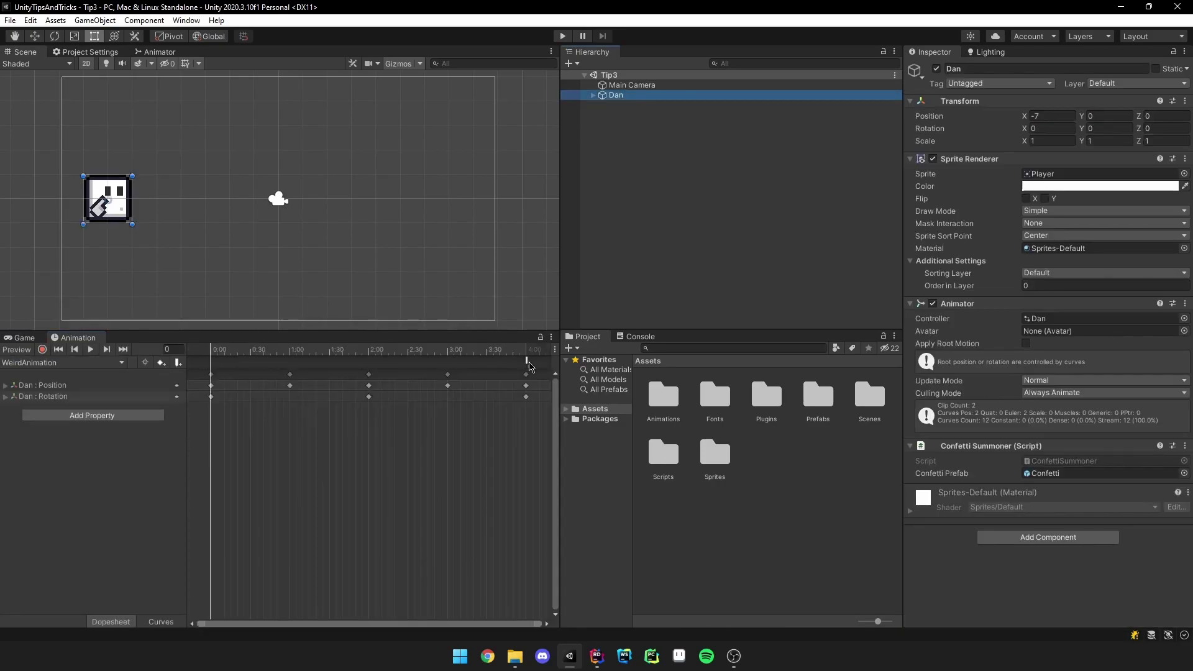
pyautogui.moveTo(526, 365); pyautogui.dragTo(252, 372)
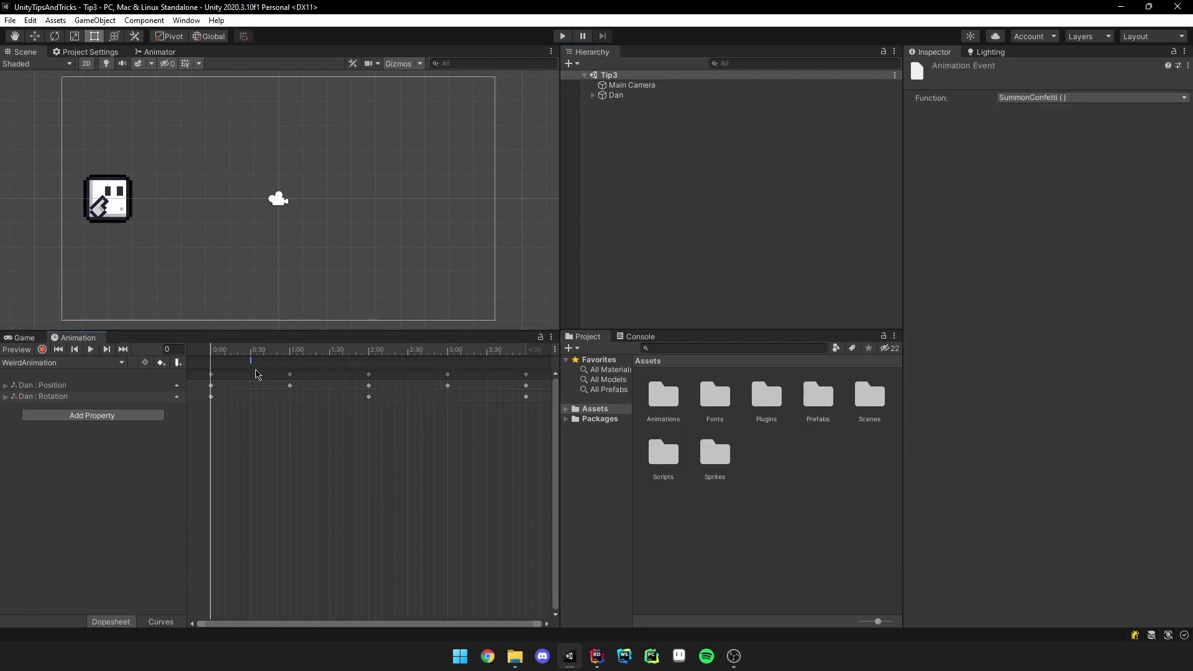
pyautogui.hotkey('ctrl', 'p')
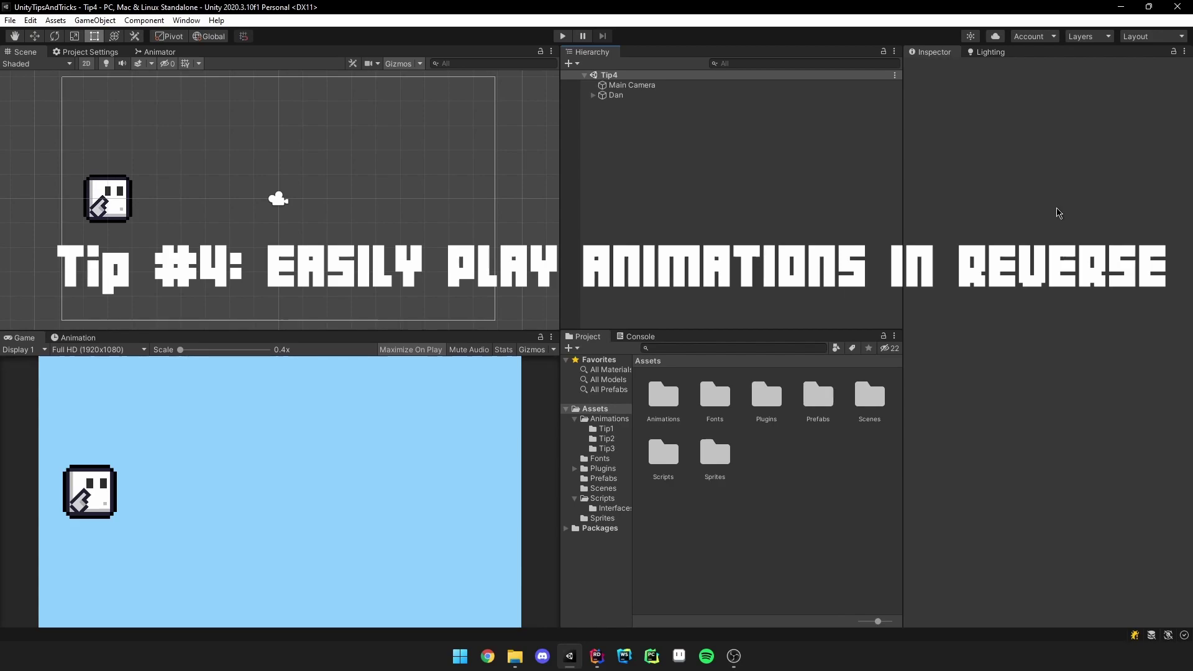
# Select Dan and show its WeirdAnimation state (speed 1) in the Animator.
pyautogui.click(76, 338)
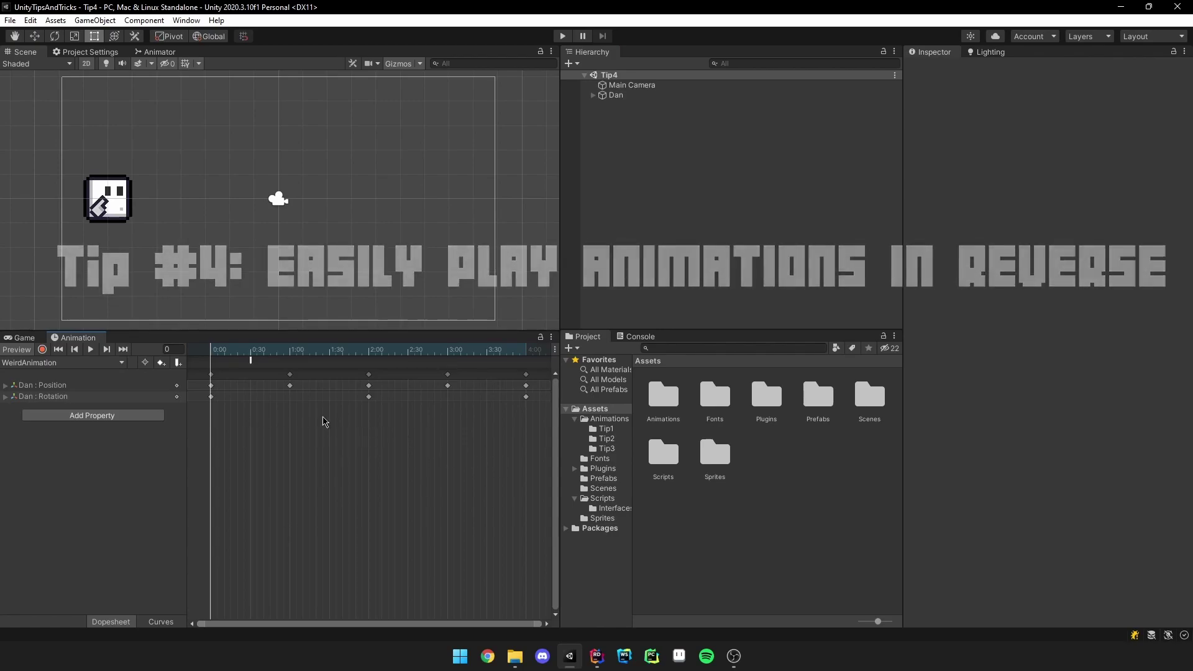
pyautogui.click(617, 95)
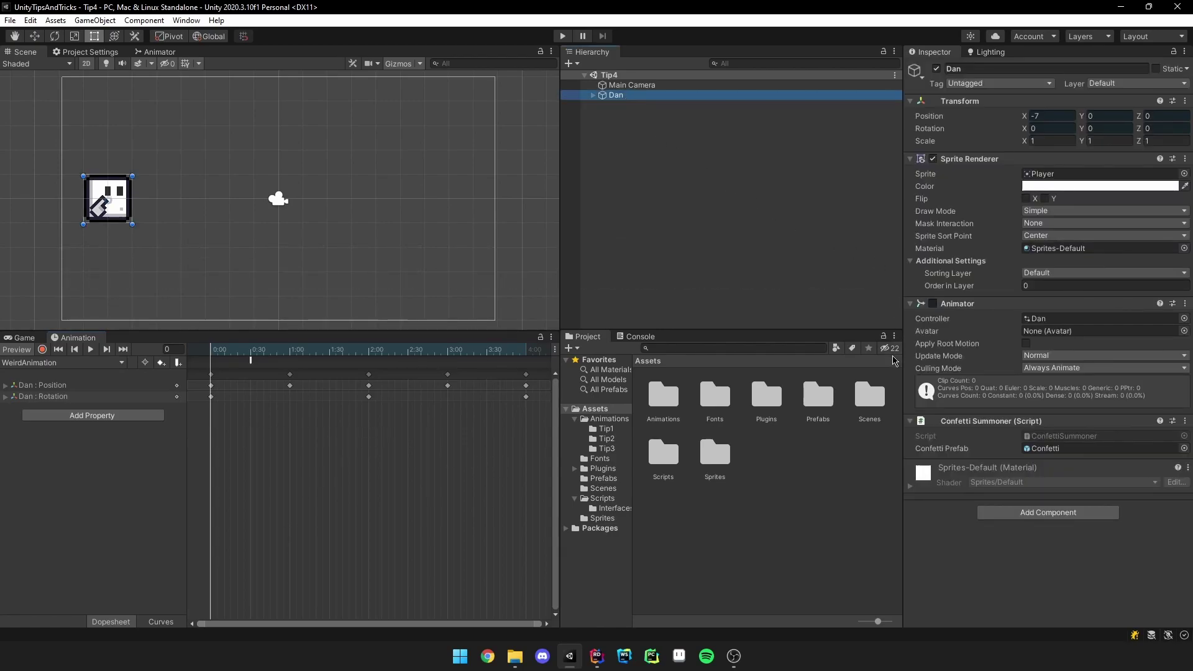
pyautogui.click(157, 53)
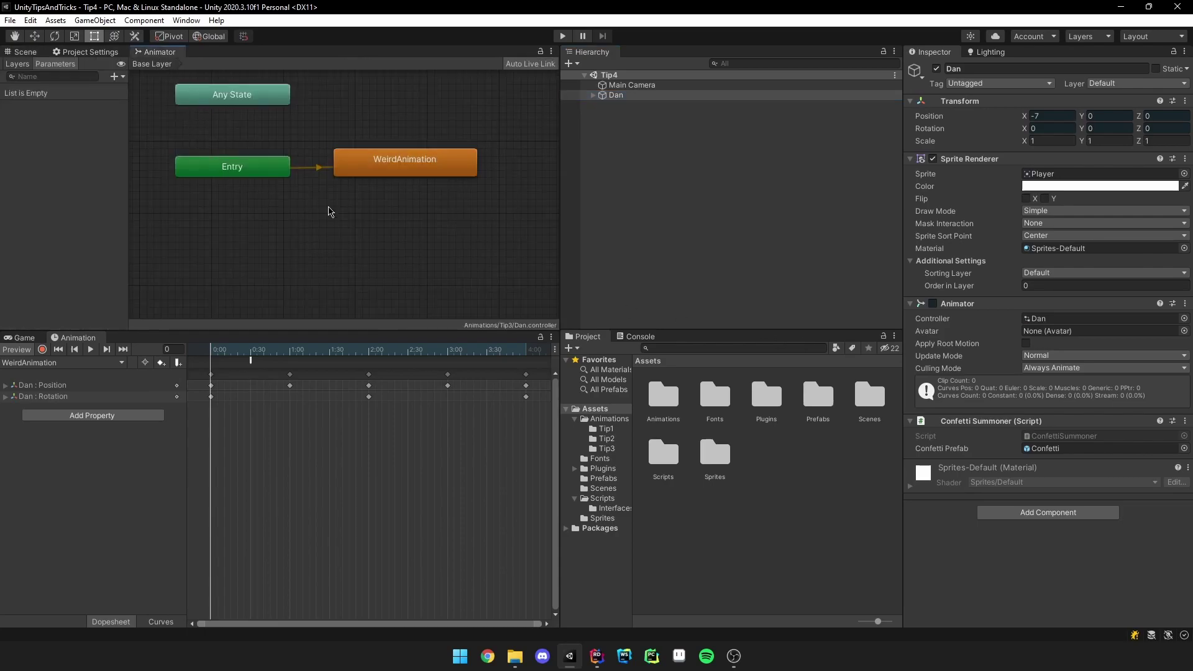
pyautogui.click(424, 171)
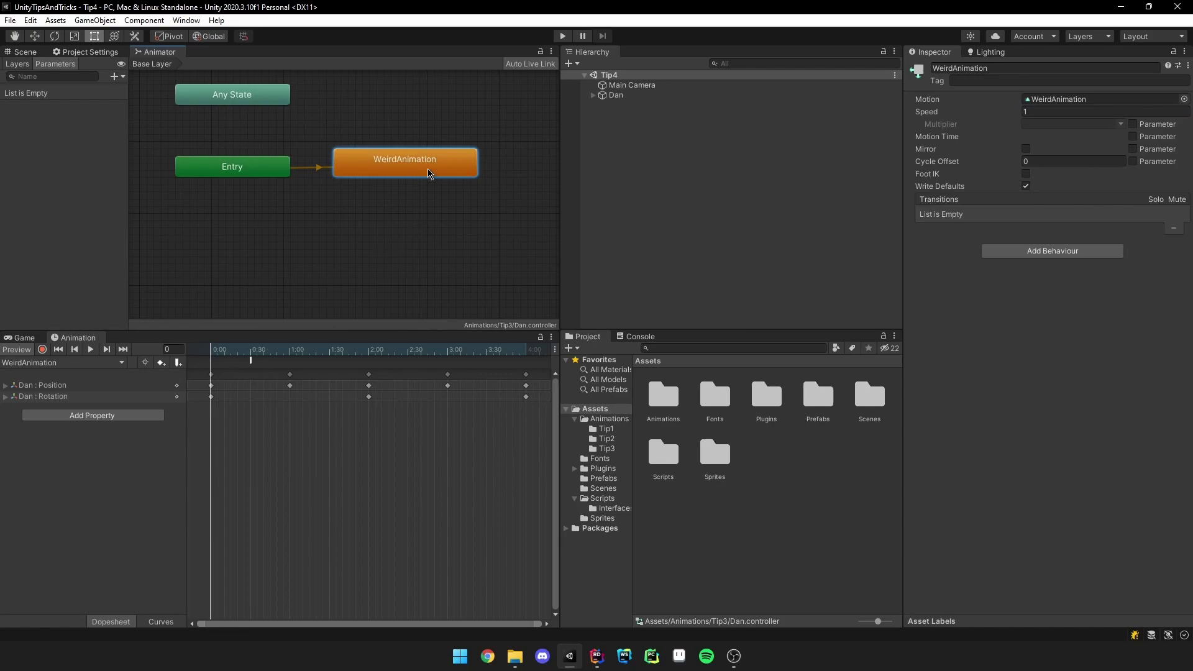
# Duplicate WeirdAnimation below, rename the copy 'WeirdAnimation In Reverse', and set speed -1.
pyautogui.hotkey('ctrl', 'd')
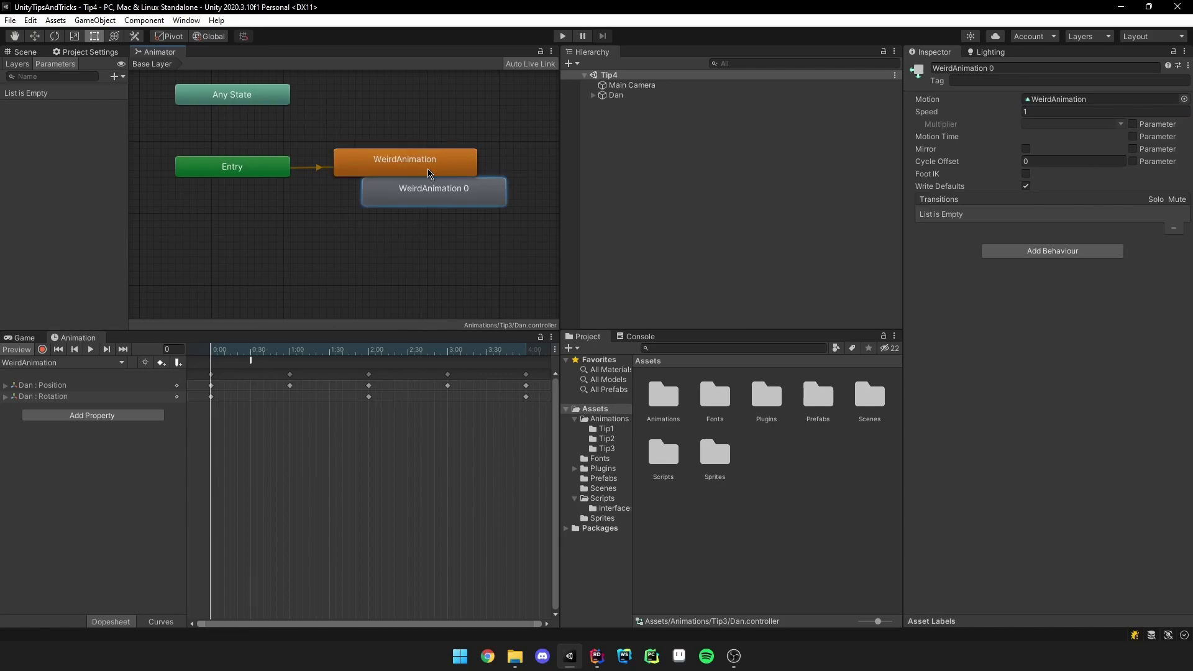
pyautogui.moveTo(439, 192); pyautogui.dragTo(407, 221)
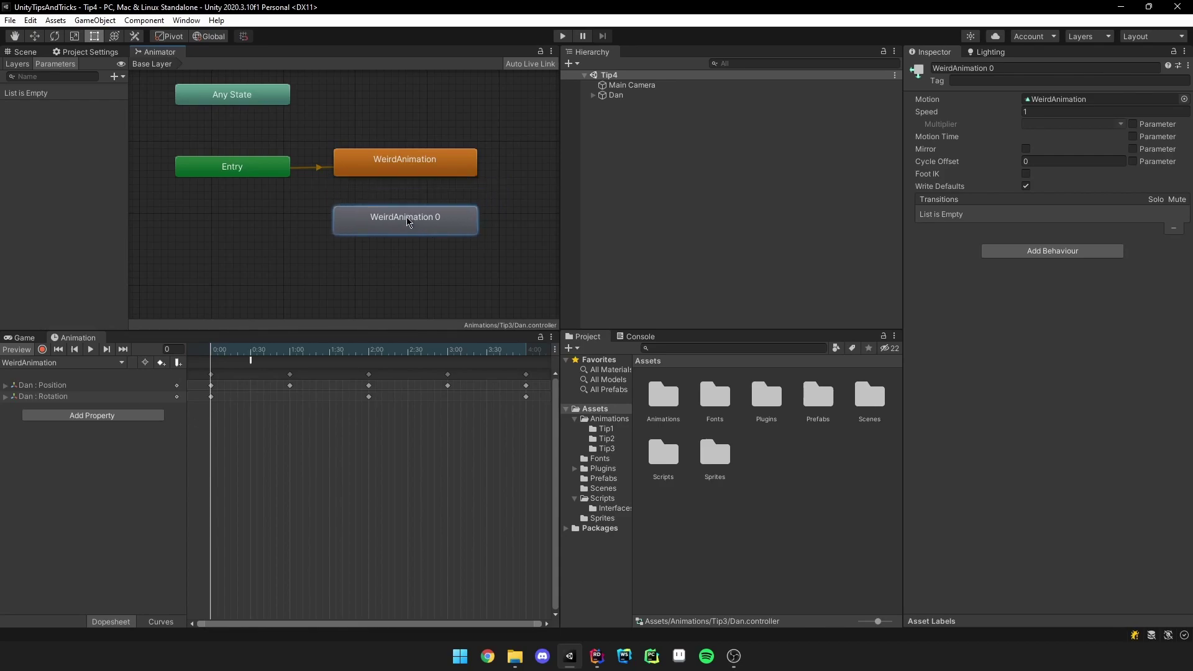
pyautogui.click(1117, 66)
pyautogui.click(1066, 68)
pyautogui.write('In Reverse')
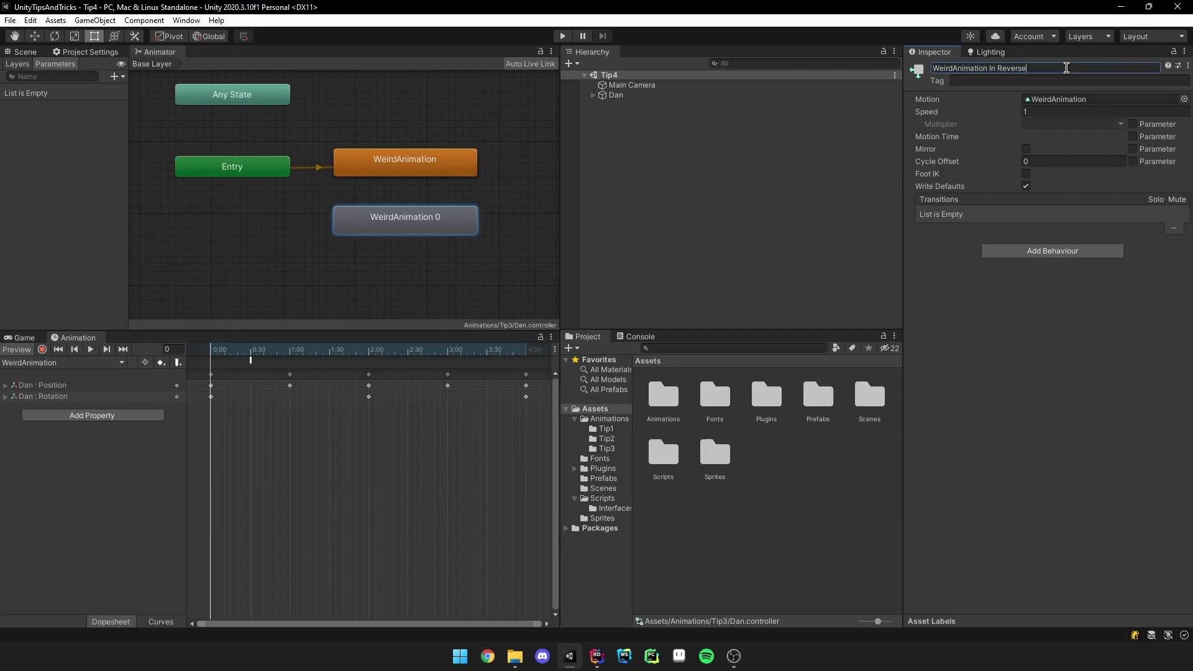
pyautogui.press('Return')
pyautogui.click(1036, 111)
pyautogui.write('-1')
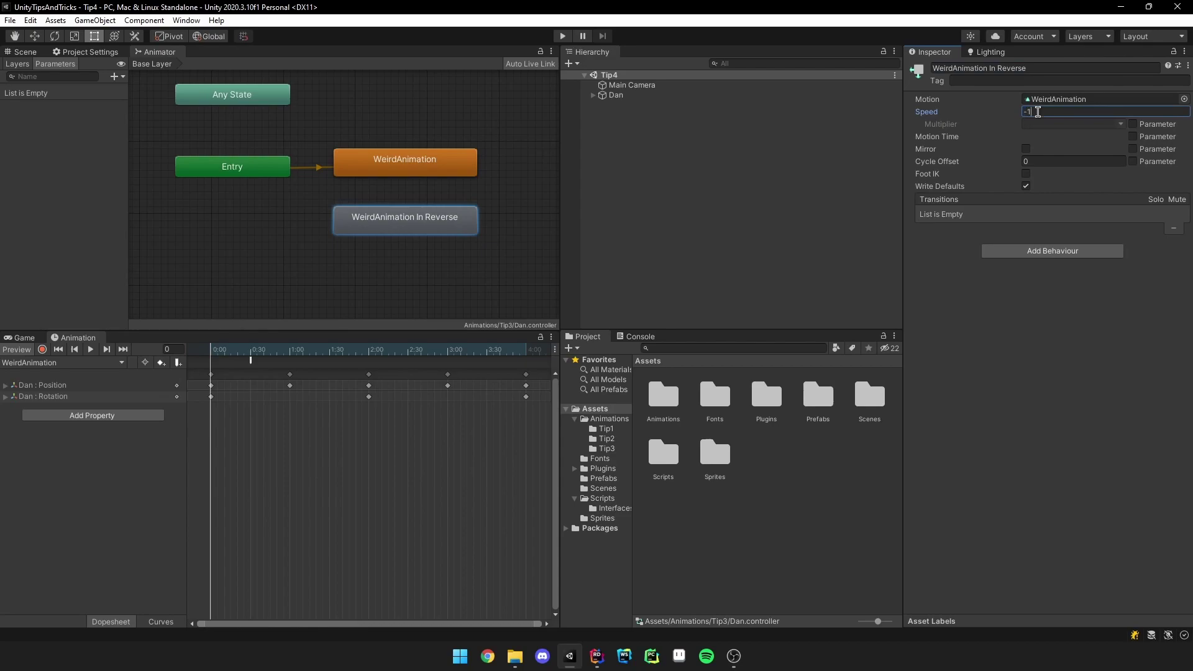
pyautogui.press('Return')
# Set WeirdAnimation In Reverse as the layer default state and play the game to watch it.
pyautogui.rightClick(434, 227)
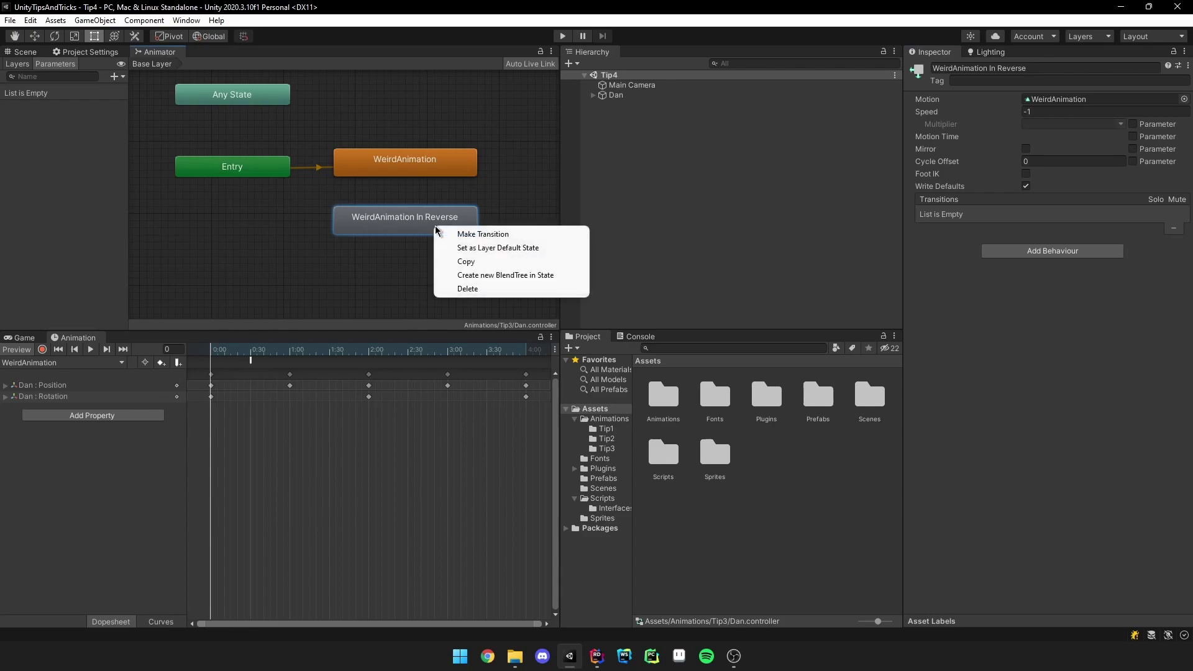
pyautogui.click(489, 248)
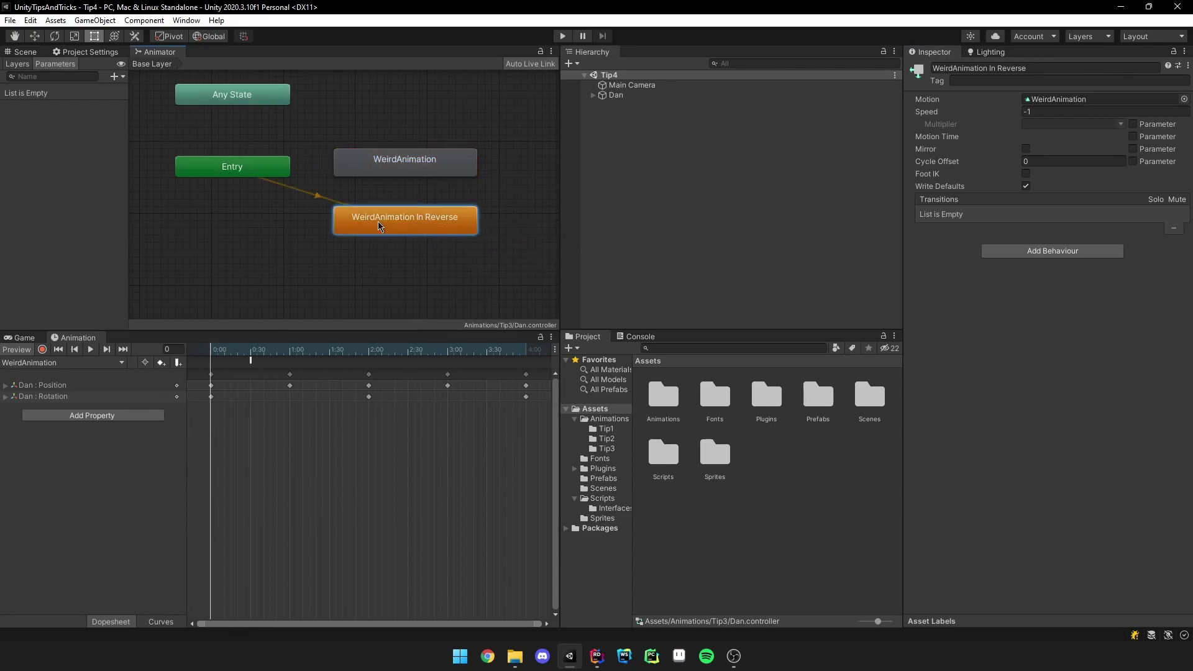
pyautogui.click(41, 54)
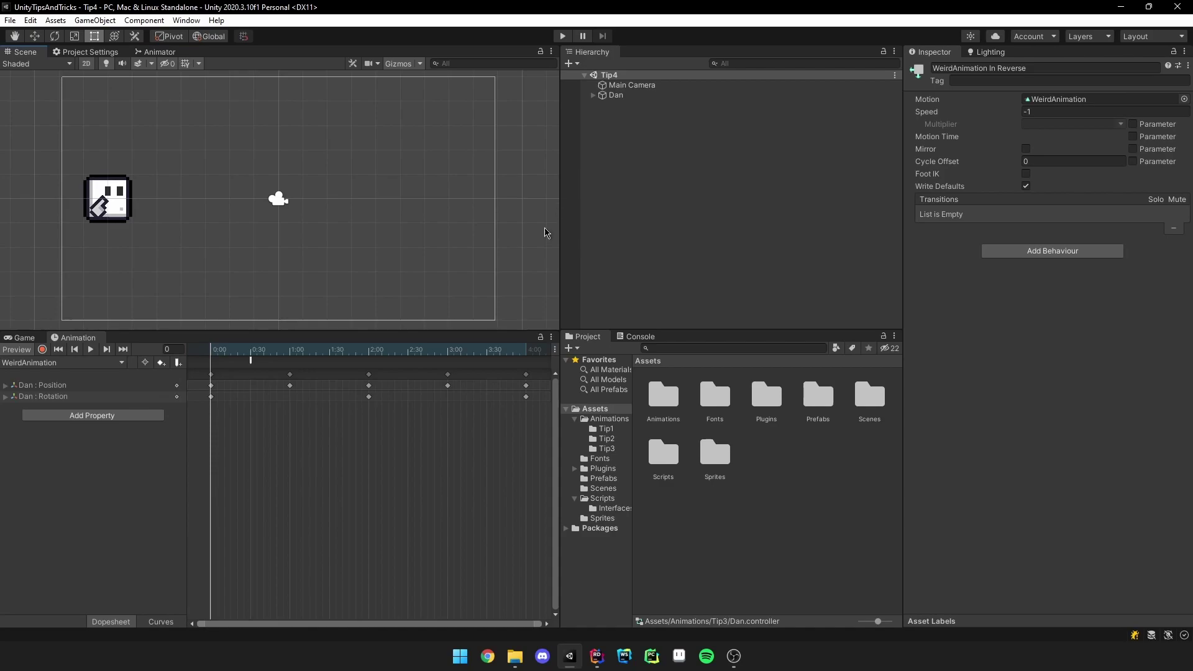
pyautogui.click(24, 338)
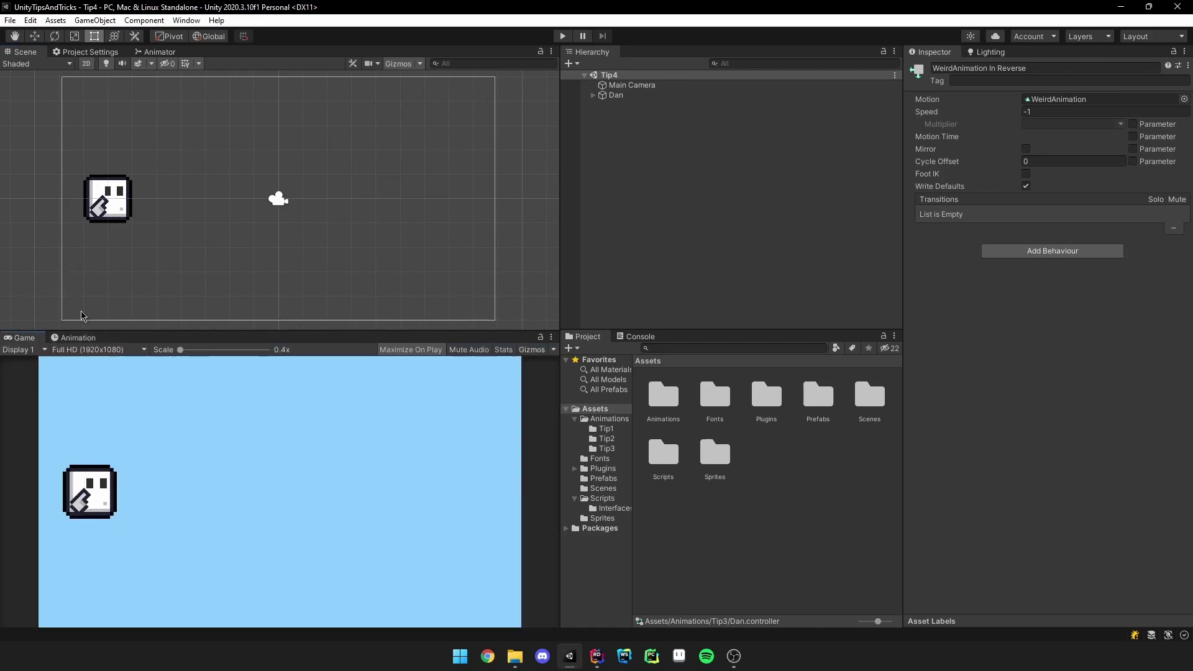
pyautogui.click(563, 36)
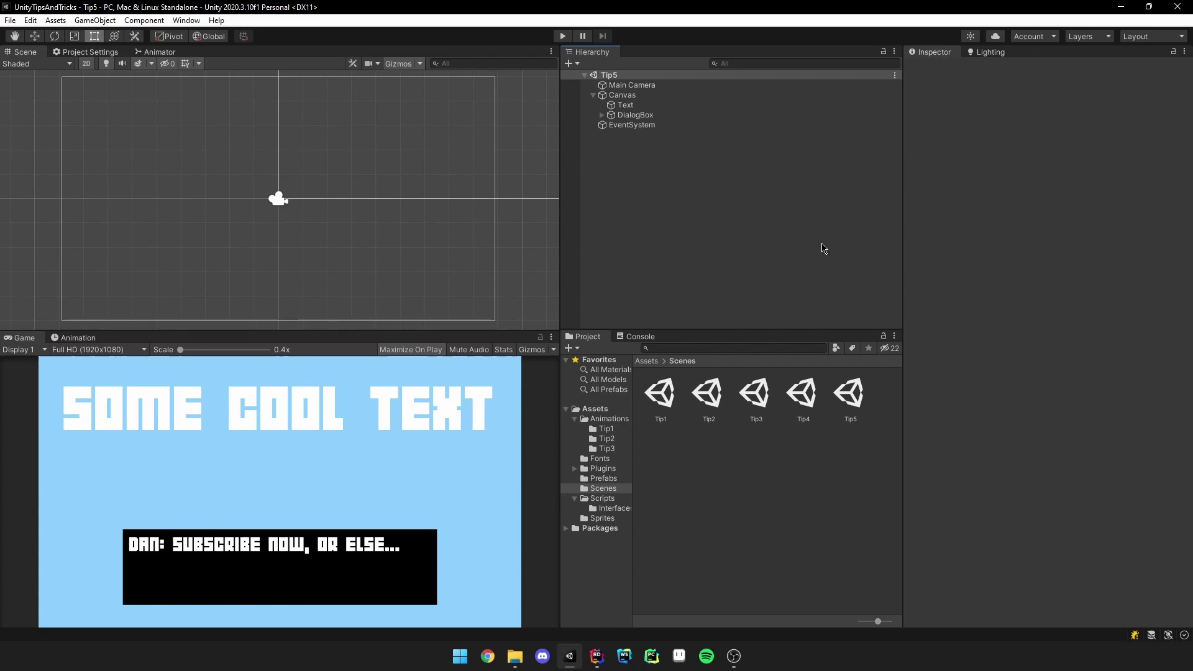
# Add a Shadow component to the Text object, found by searching 'sha'.
pyautogui.click(667, 105)
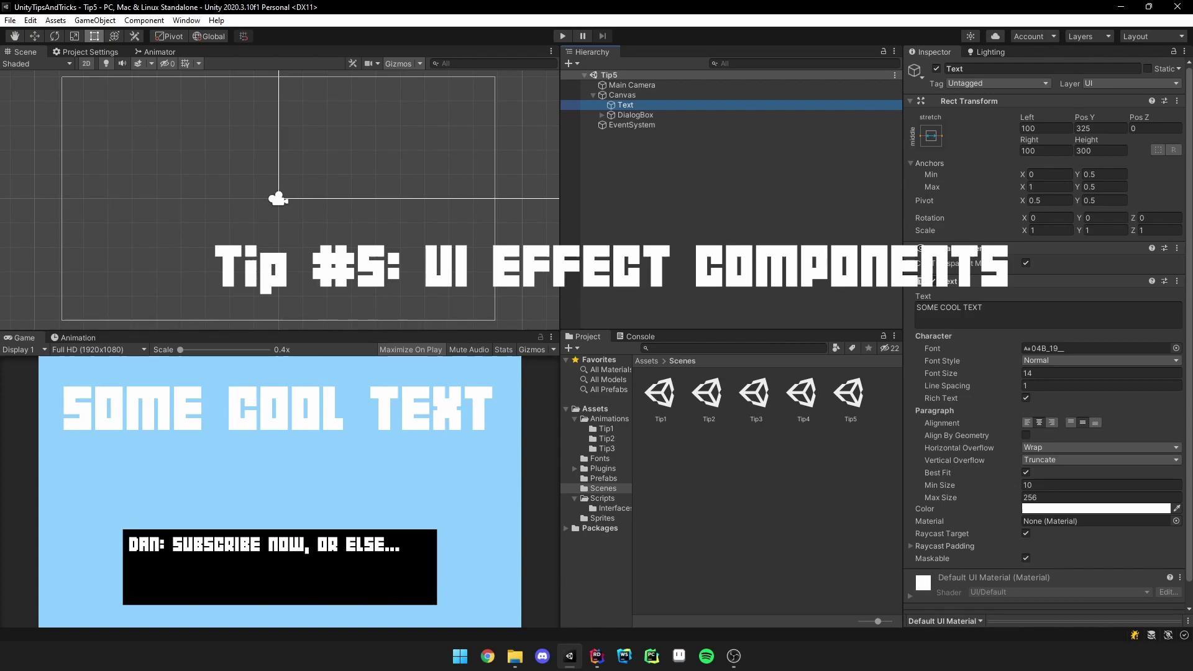
pyautogui.scroll(-1, 1043, 467)
pyautogui.click(1004, 602)
pyautogui.write('outl')
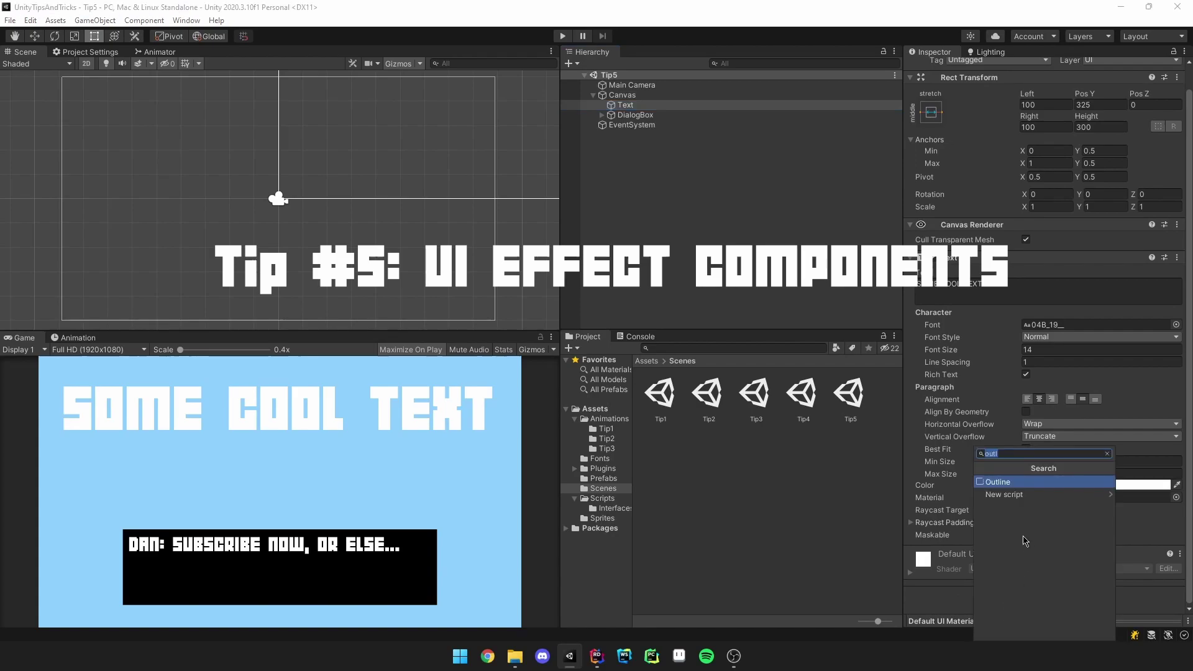
pyautogui.press('BackSpace')
pyautogui.press('BackSpace')
pyautogui.press('BackSpace')
pyautogui.write('sha')
pyautogui.press('Return')
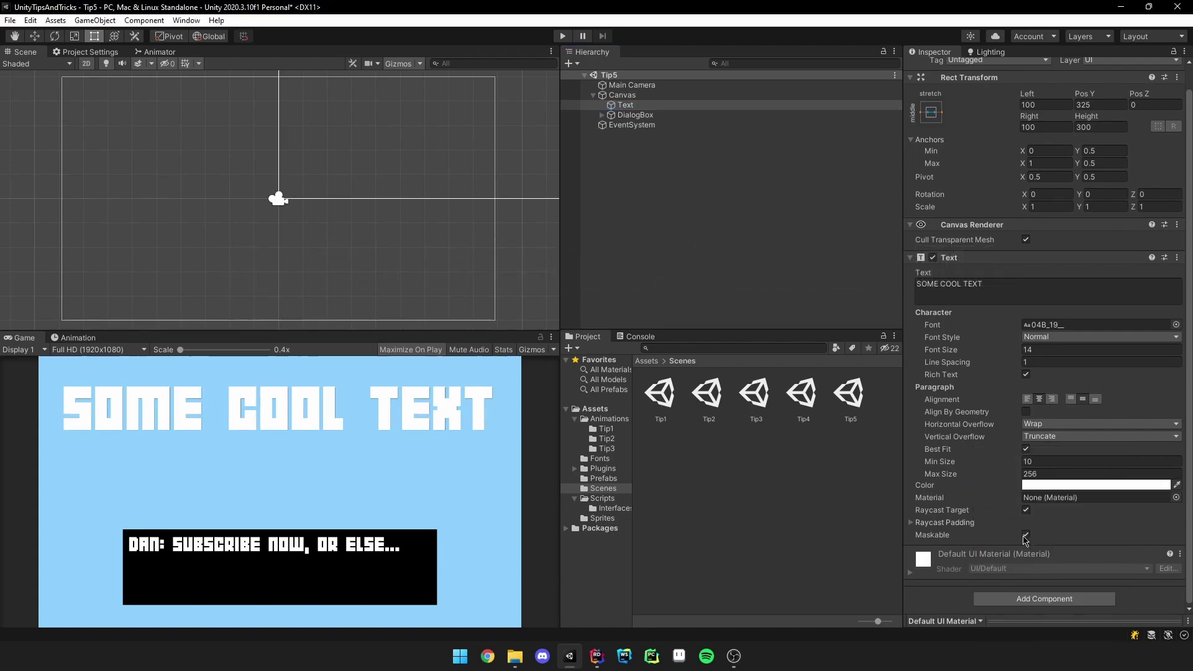
pyautogui.scroll(-3, 1025, 536)
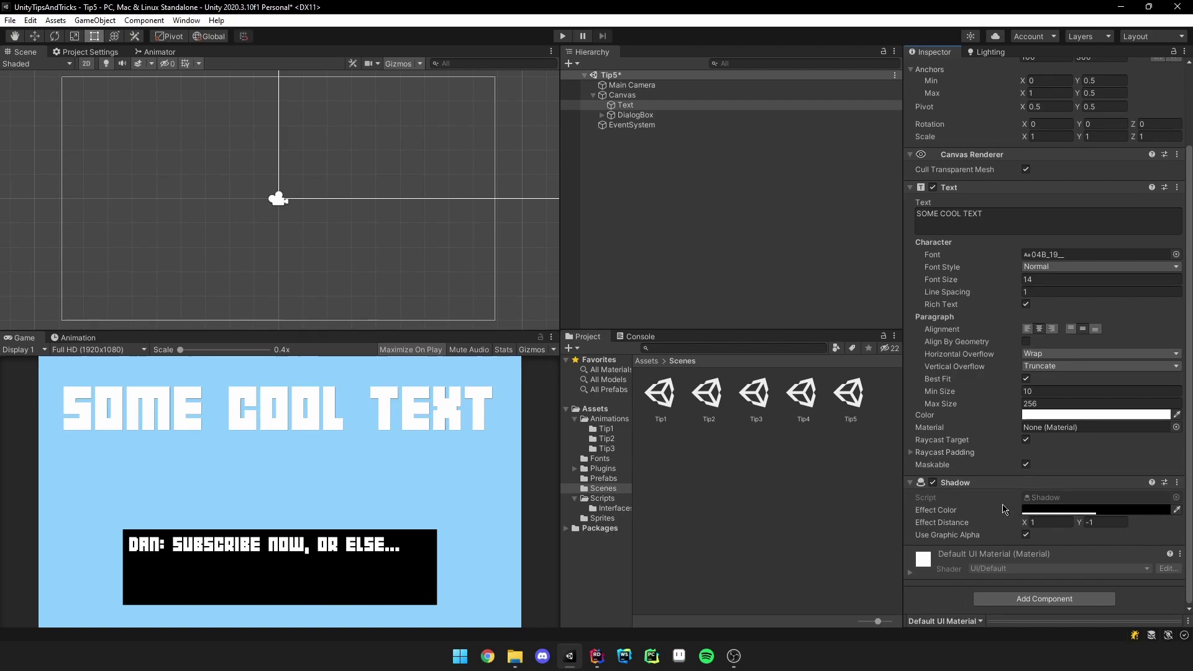
# Set the title's Shadow effect distance to 25.8, -24.21.
pyautogui.click(1058, 508)
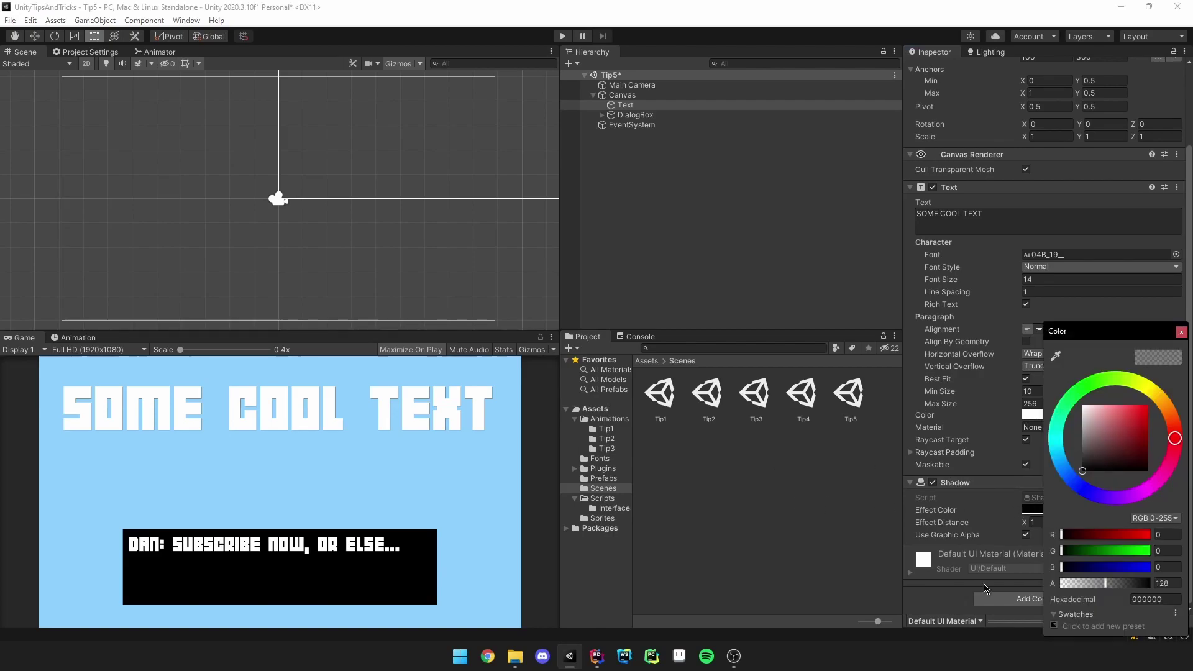
pyautogui.click(1181, 331)
pyautogui.moveTo(1027, 526); pyautogui.dragTo(345, 530)
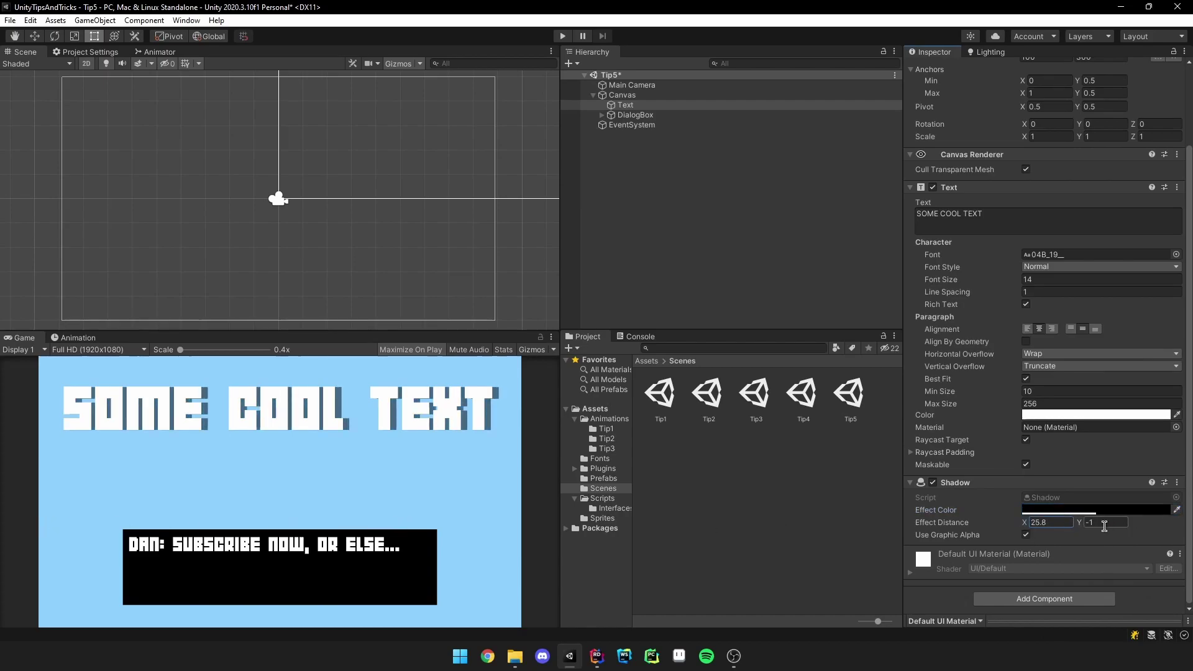
pyautogui.moveTo(1082, 525); pyautogui.dragTo(604, 525)
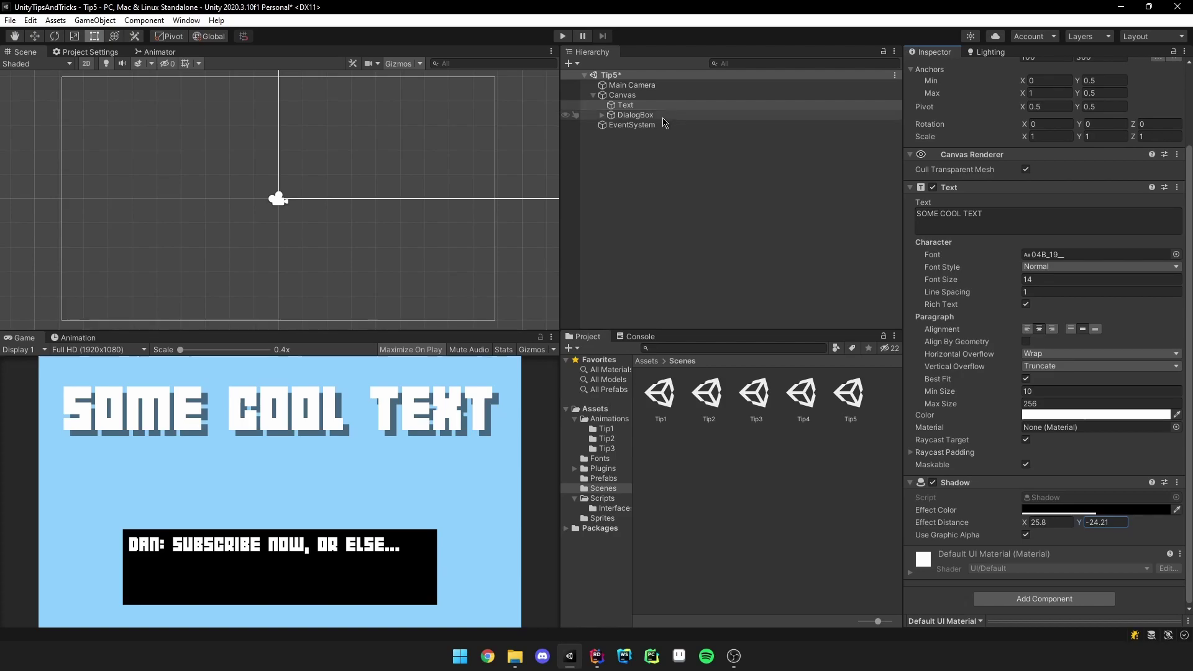
# Add a Shadow to DialogBox with effect distance 27.71, -5.69.
pyautogui.click(657, 115)
pyautogui.click(1043, 424)
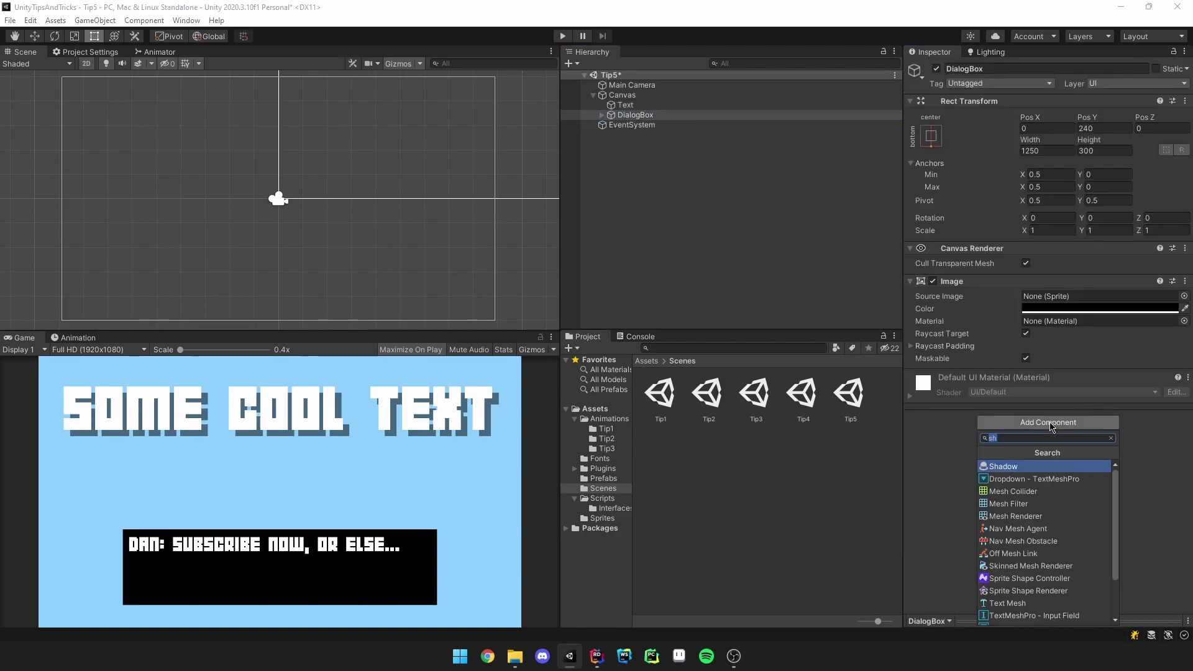
pyautogui.click(1030, 473)
pyautogui.moveTo(1036, 417); pyautogui.dragTo(404, 409)
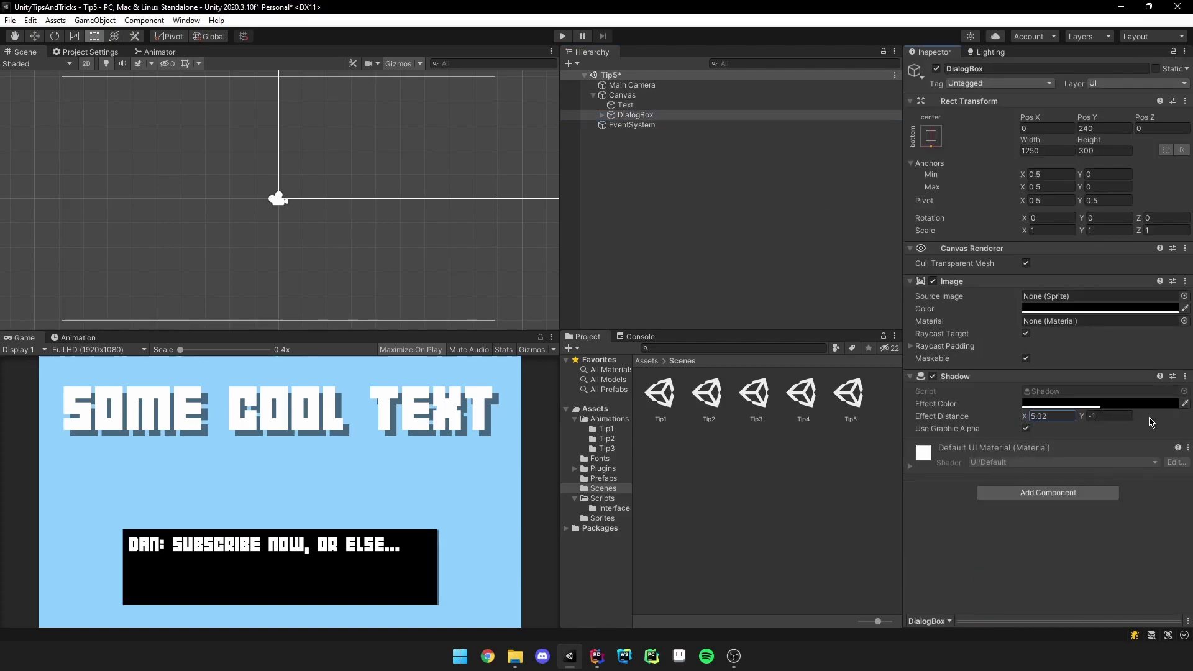
pyautogui.moveTo(1081, 416)
pyautogui.mouseDown()
pyautogui.moveTo(160, 411)
pyautogui.moveTo(519, 411)
pyautogui.mouseUp()
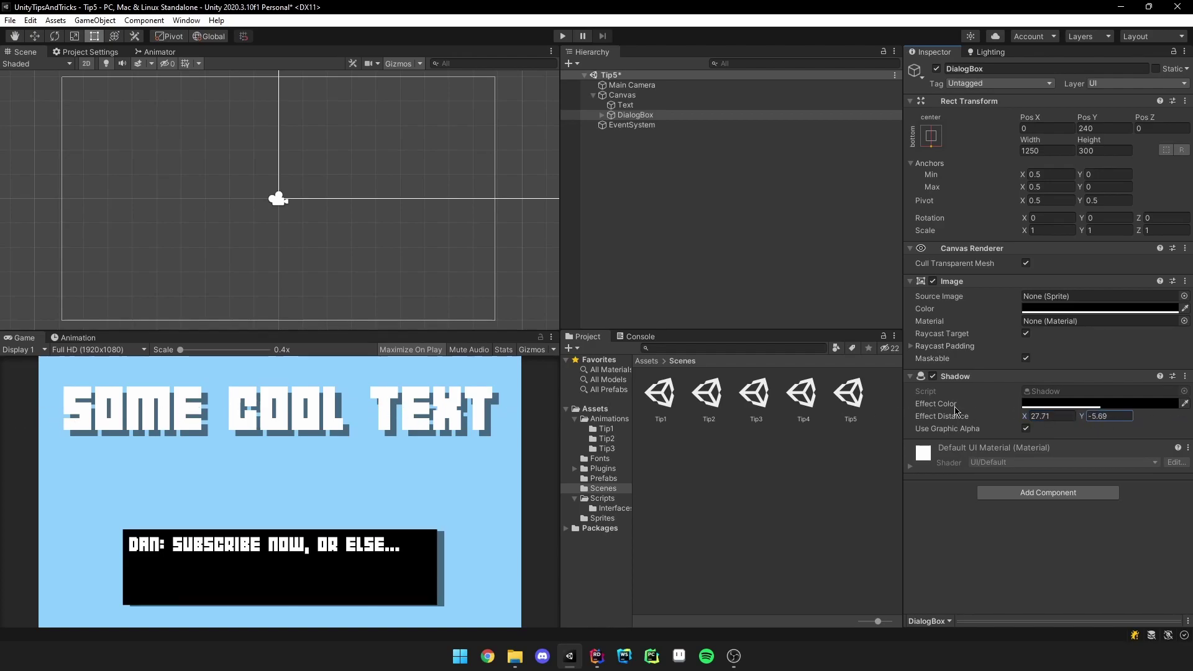
# Add an Outline component to the title text and disable its Shadow.
pyautogui.click(678, 105)
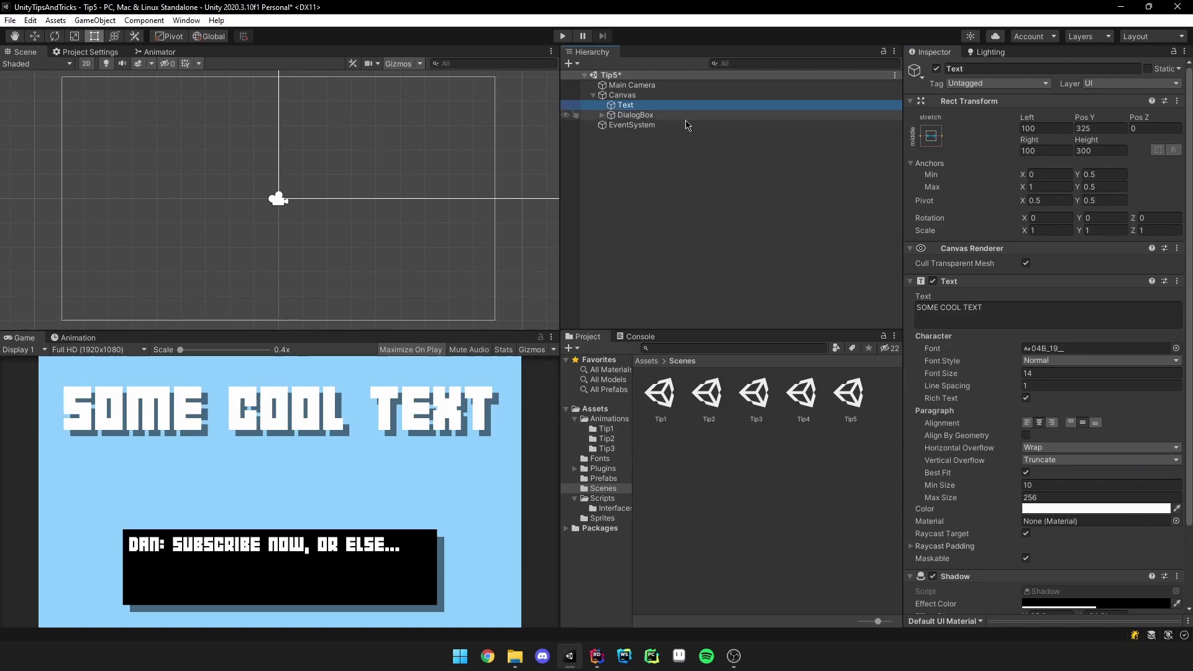
pyautogui.scroll(-3, 1025, 512)
pyautogui.click(1025, 600)
pyautogui.write('sh')
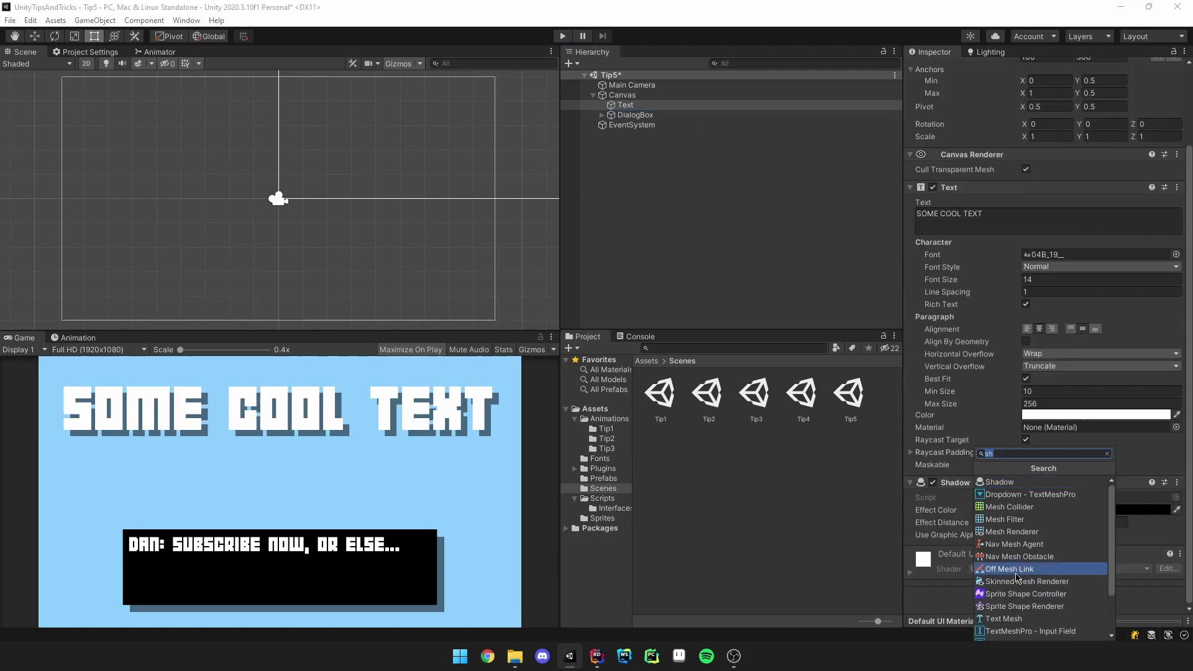
pyautogui.write('out')
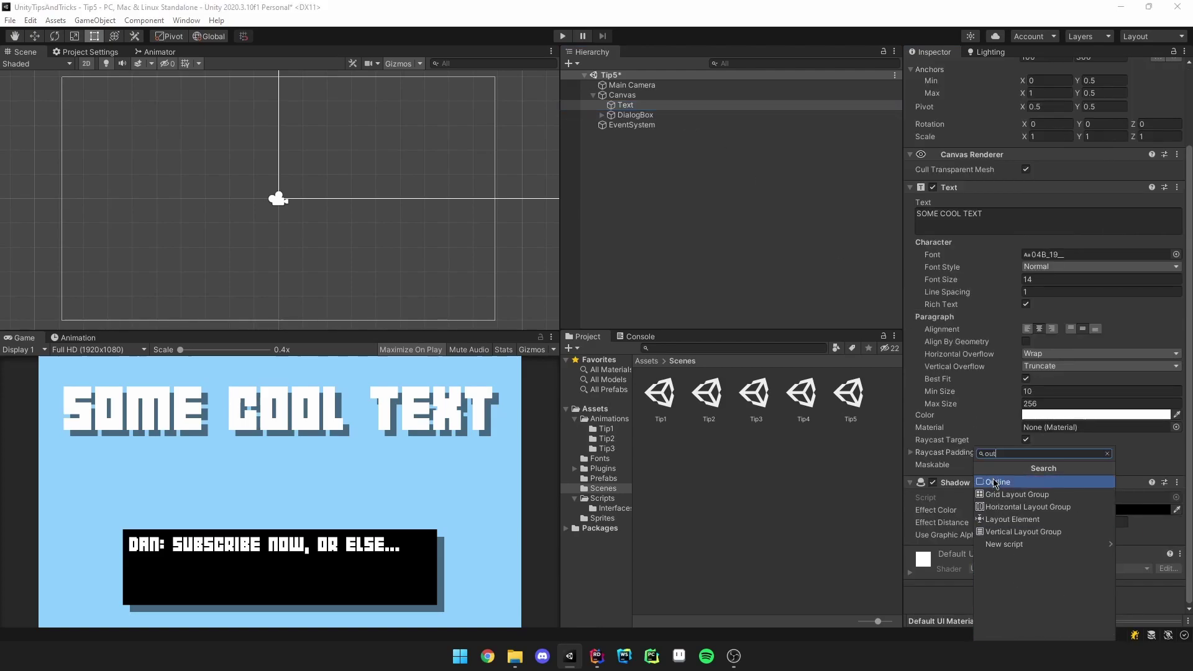
pyautogui.click(996, 481)
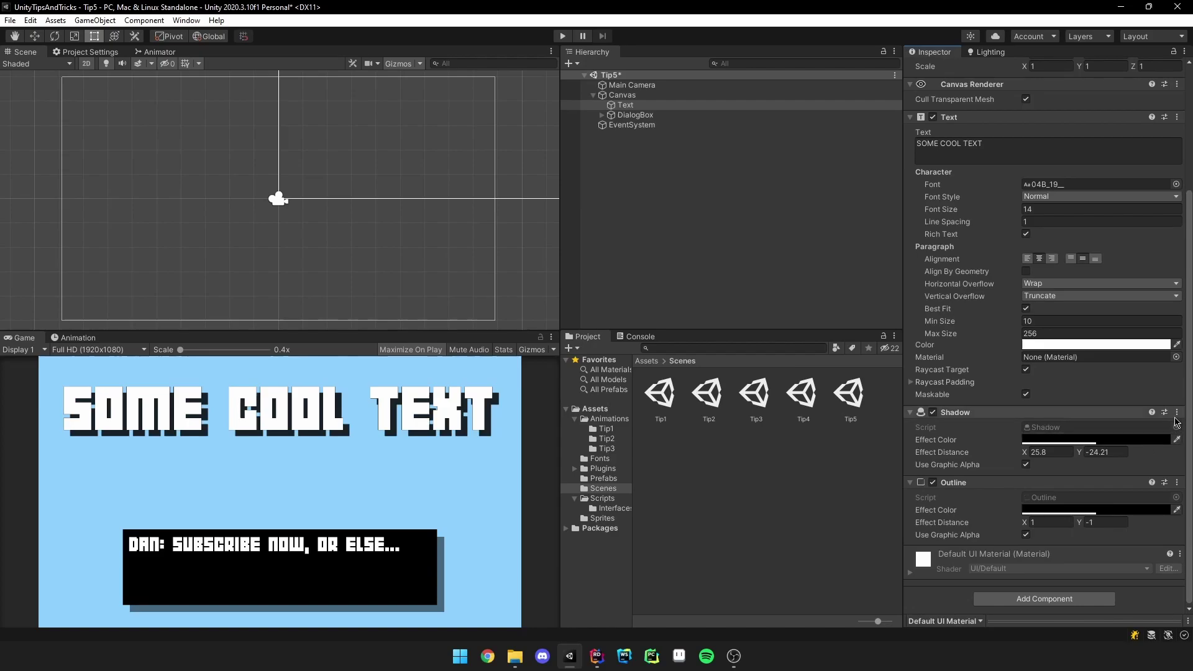
pyautogui.click(933, 413)
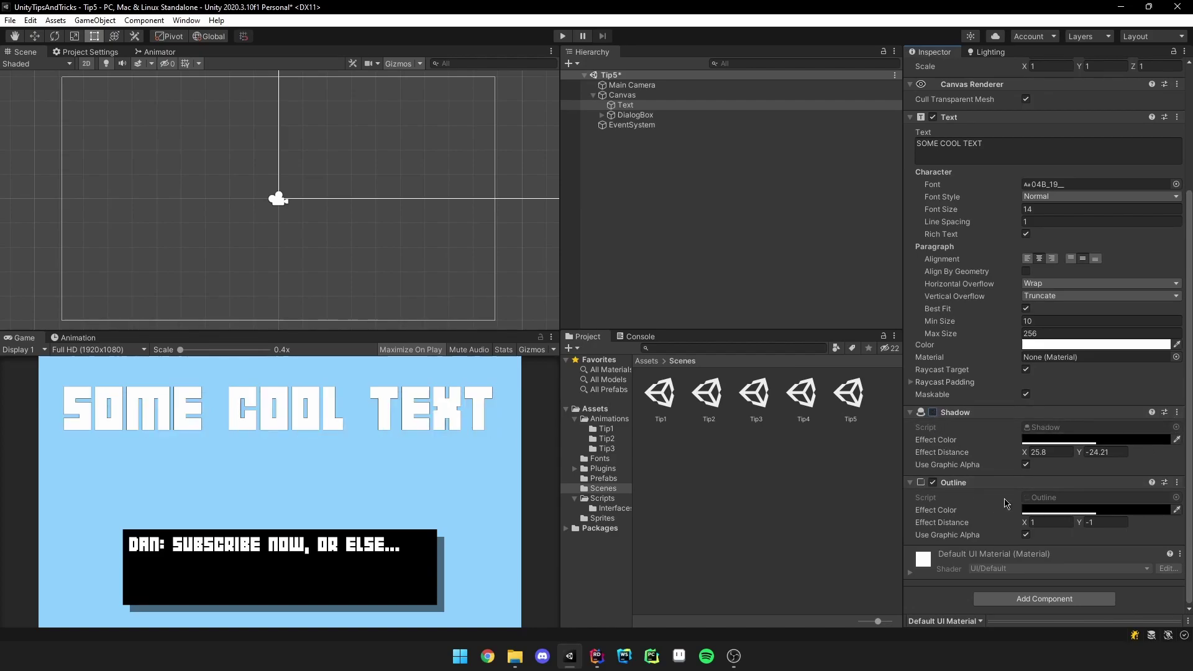
# Make the outline colour alpha 255 and set its effect distance to 11.9, 12.96.
pyautogui.click(1060, 511)
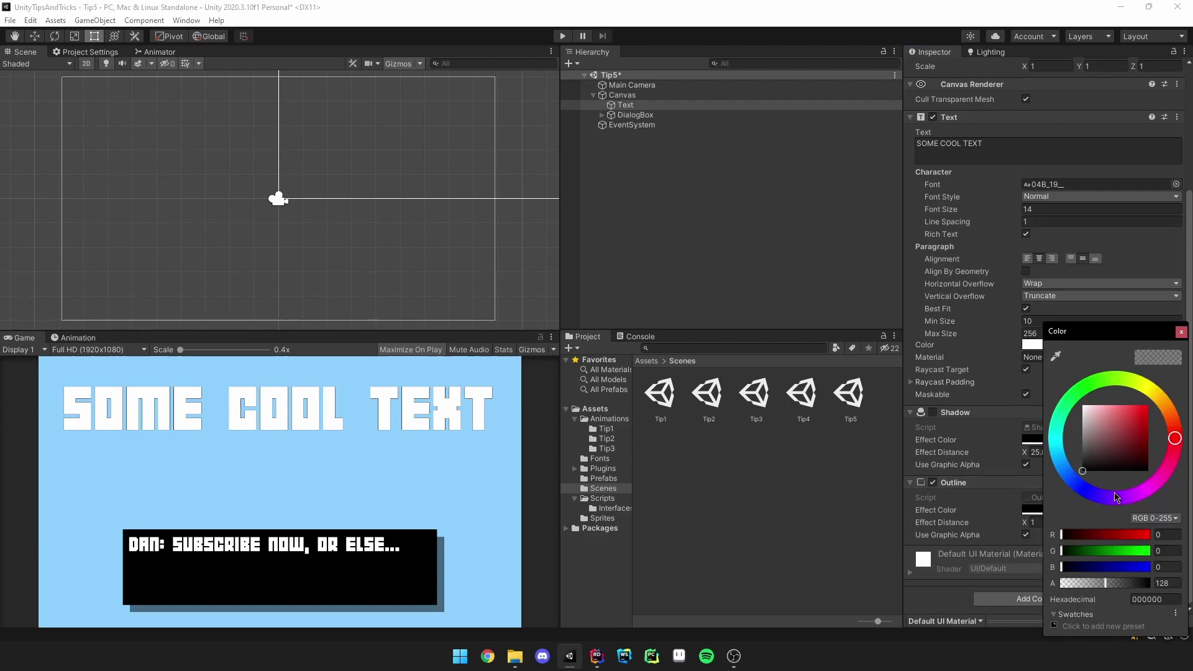
pyautogui.moveTo(1107, 575); pyautogui.dragTo(1162, 587)
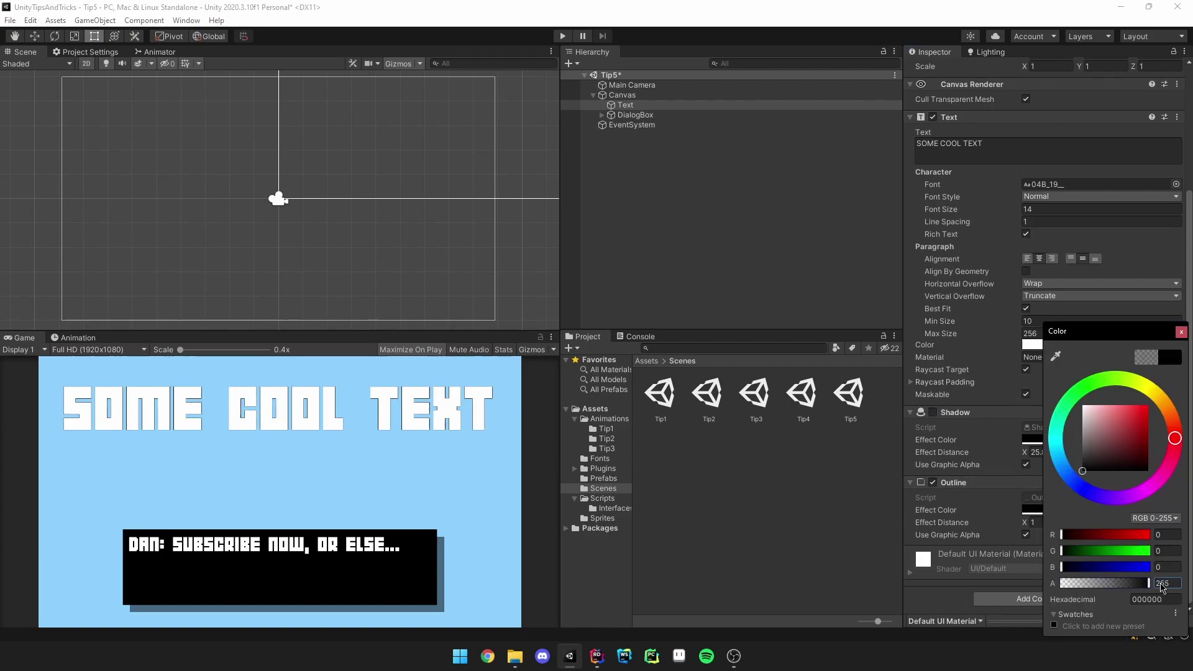
pyautogui.click(1181, 332)
pyautogui.moveTo(1024, 522)
pyautogui.mouseDown()
pyautogui.moveTo(1189, 531)
pyautogui.moveTo(176, 500)
pyautogui.mouseUp()
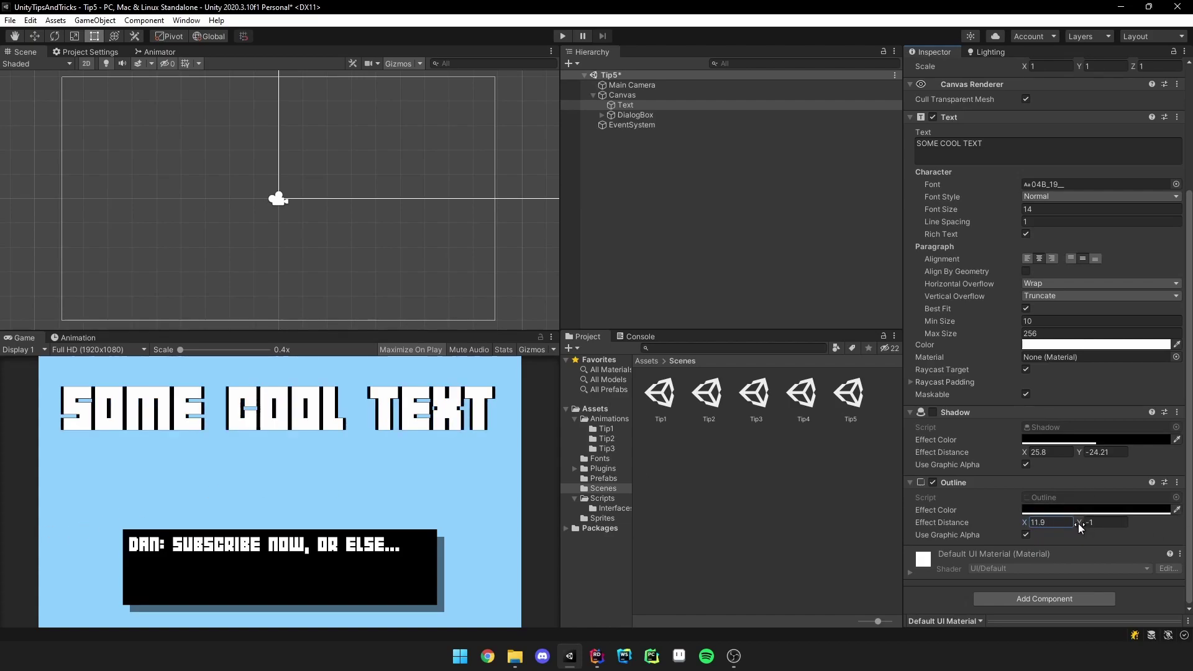
pyautogui.moveTo(1079, 526); pyautogui.dragTo(284, 473)
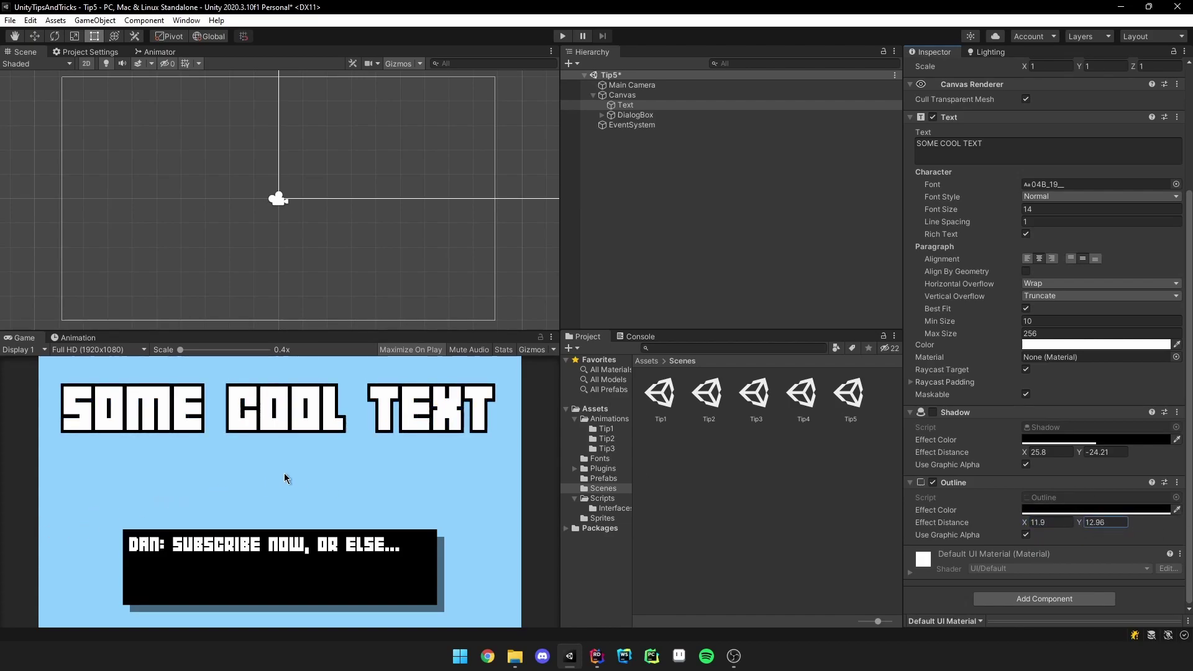
# Add an Outline component to DialogBox with a fully opaque white (FFFFFF) effect colour.
pyautogui.click(633, 114)
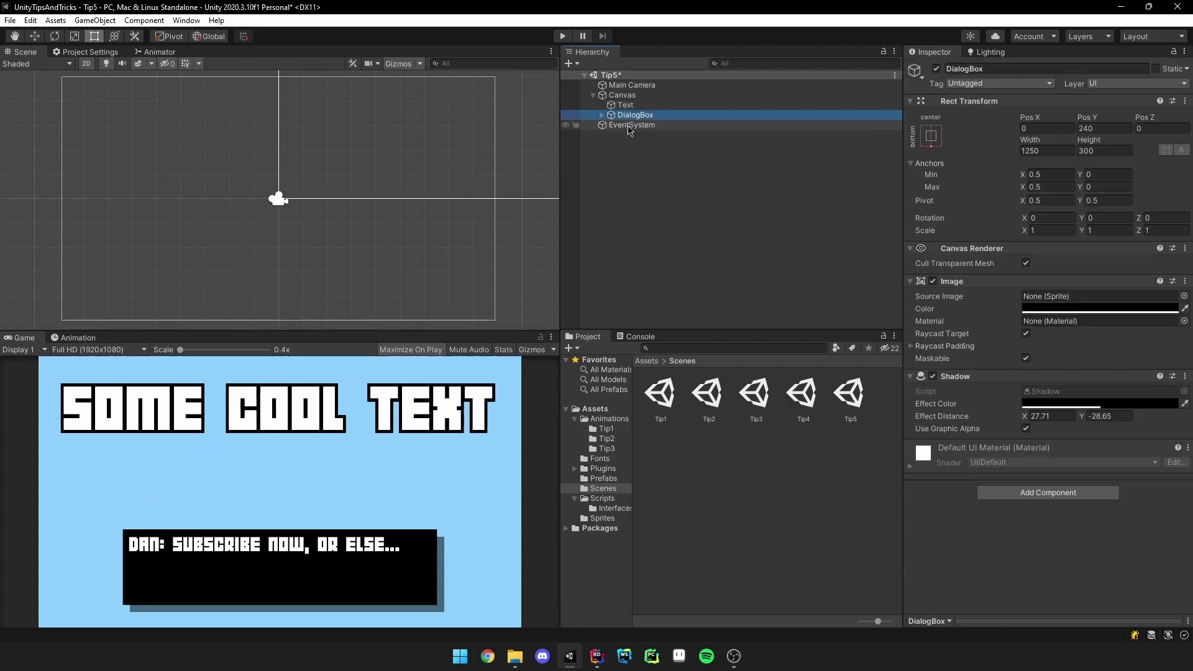
pyautogui.click(1034, 493)
pyautogui.write('out')
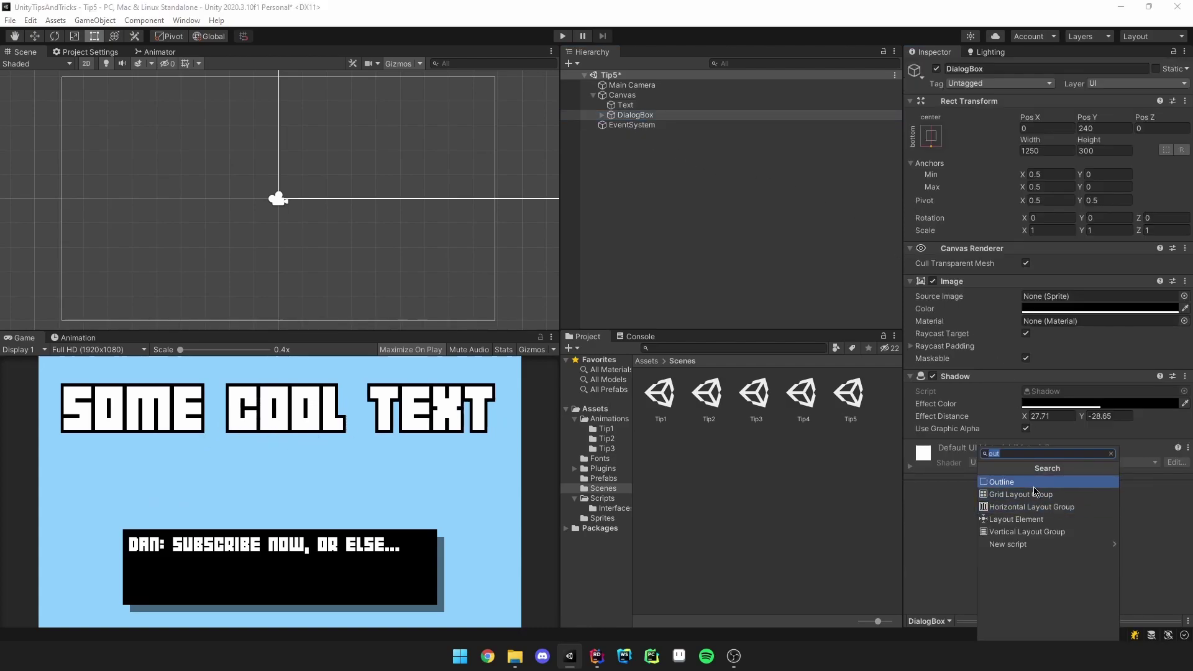
pyautogui.press('Return')
pyautogui.click(1032, 474)
pyautogui.click(1118, 436)
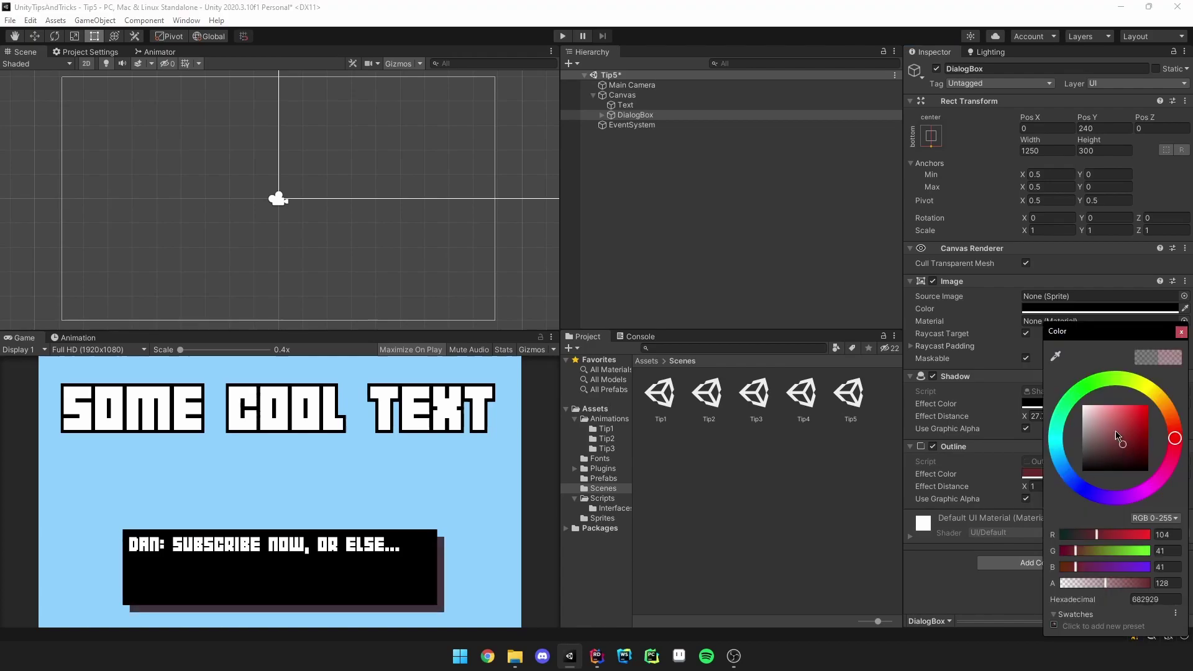
pyautogui.moveTo(1118, 436); pyautogui.dragTo(1082, 406)
pyautogui.moveTo(1129, 584); pyautogui.dragTo(1150, 583)
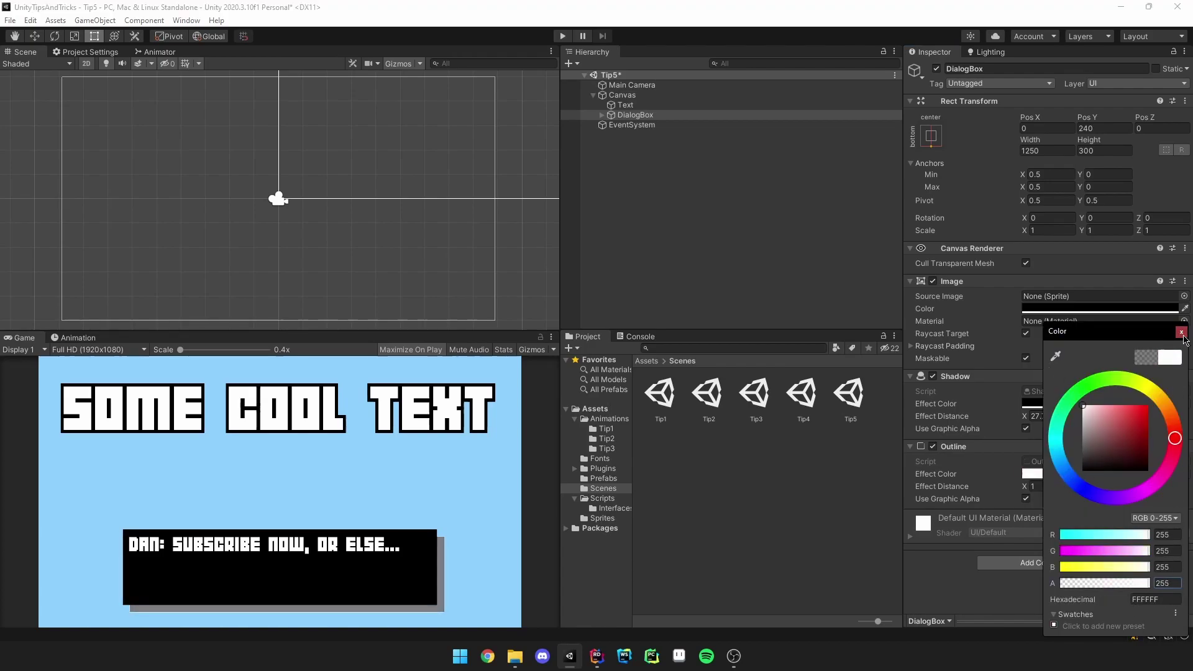
pyautogui.click(1181, 332)
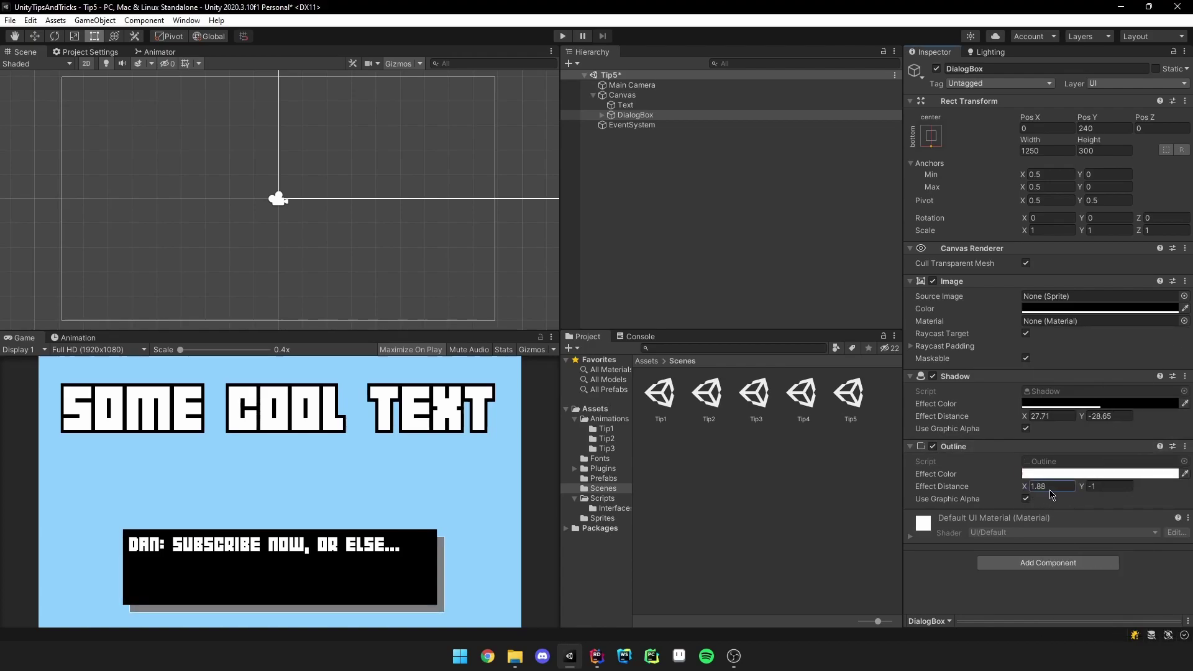
# Widen the outline effect distance to 10.77, 18.75 and disable the DialogBox Shadow.
pyautogui.moveTo(1050, 495); pyautogui.dragTo(1148, 490)
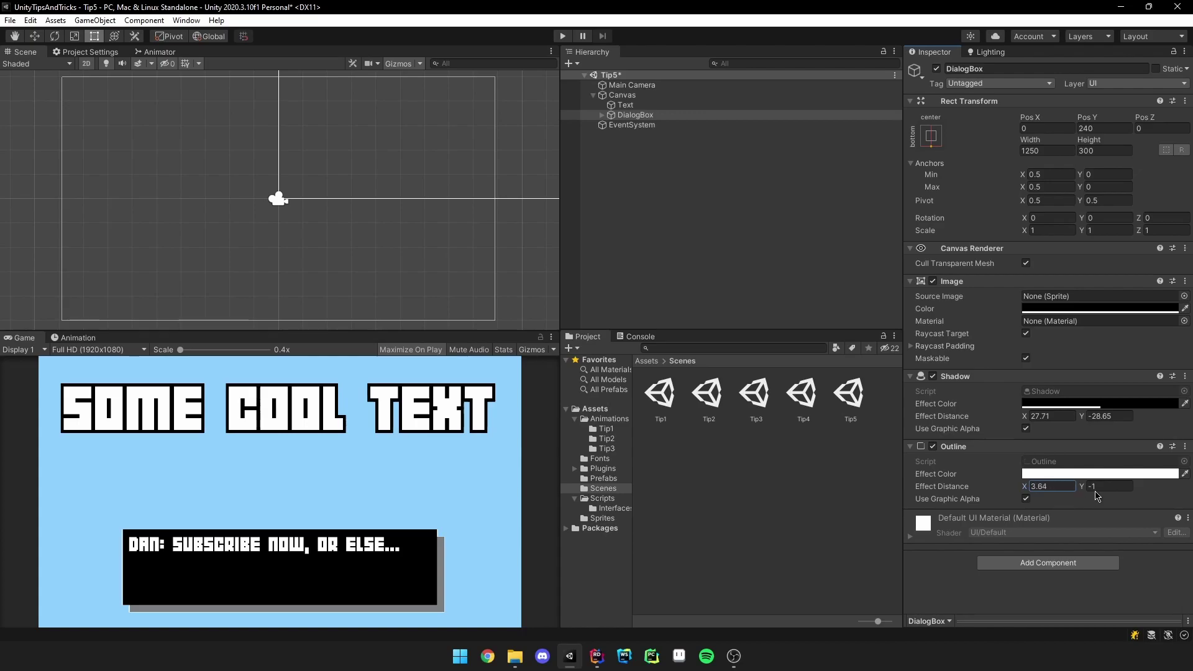
pyautogui.click(932, 376)
pyautogui.moveTo(1127, 492)
pyautogui.mouseDown()
pyautogui.moveTo(288, 494)
pyautogui.moveTo(316, 490)
pyautogui.mouseUp()
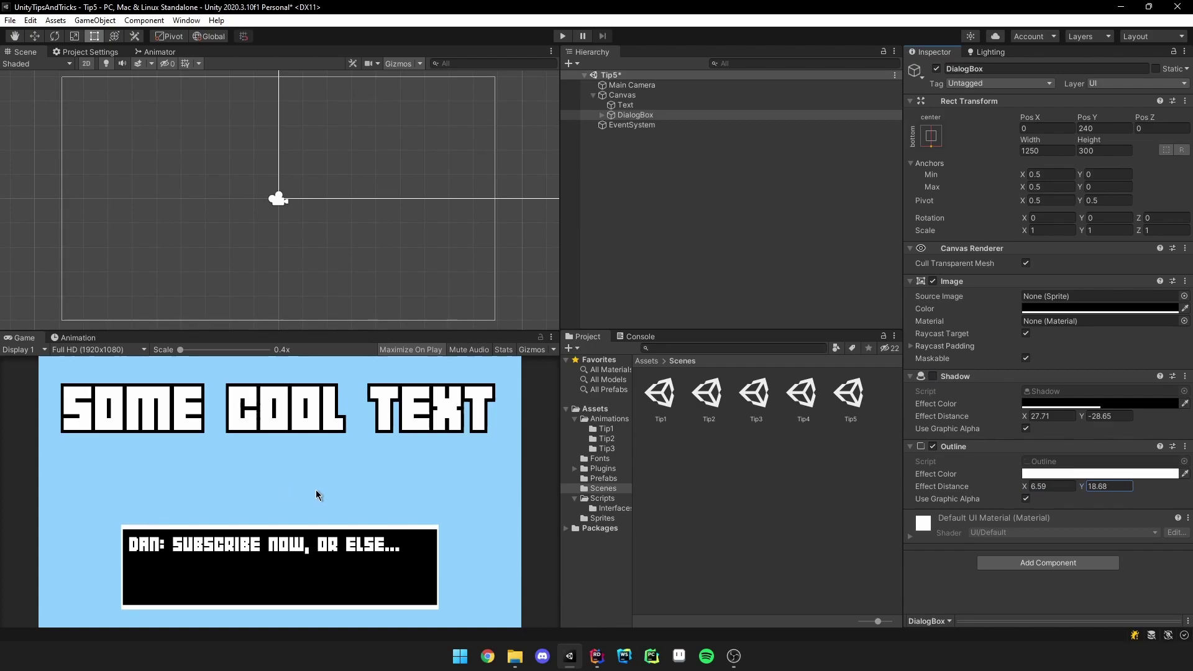
pyautogui.moveTo(1039, 490); pyautogui.dragTo(1118, 495)
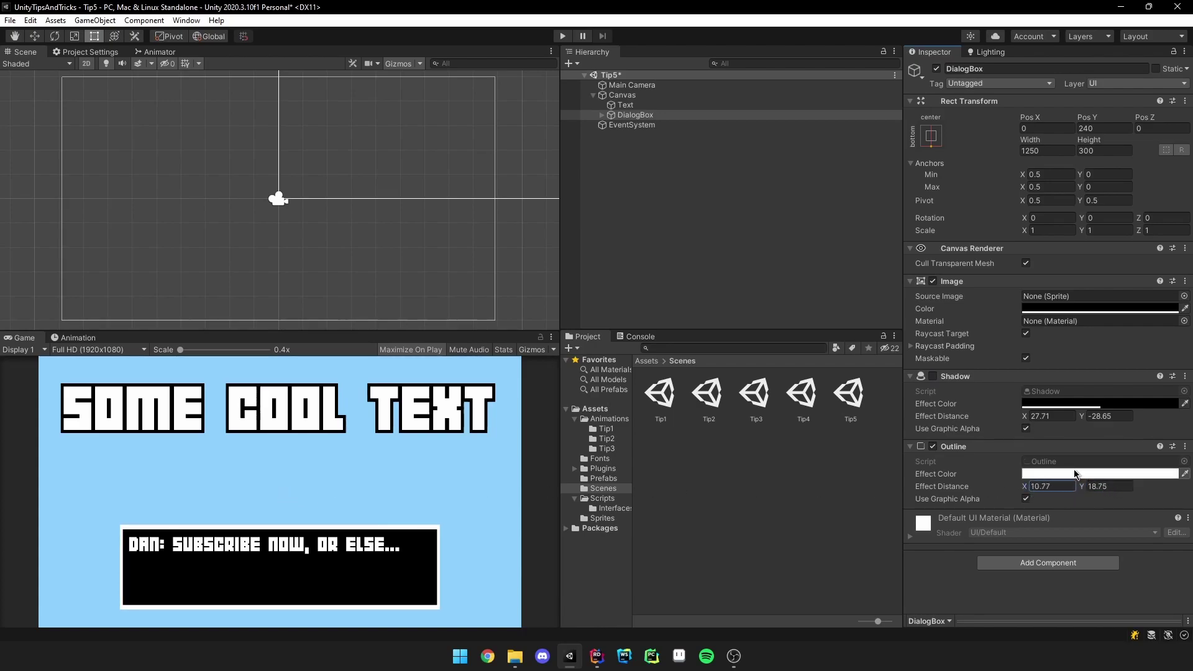